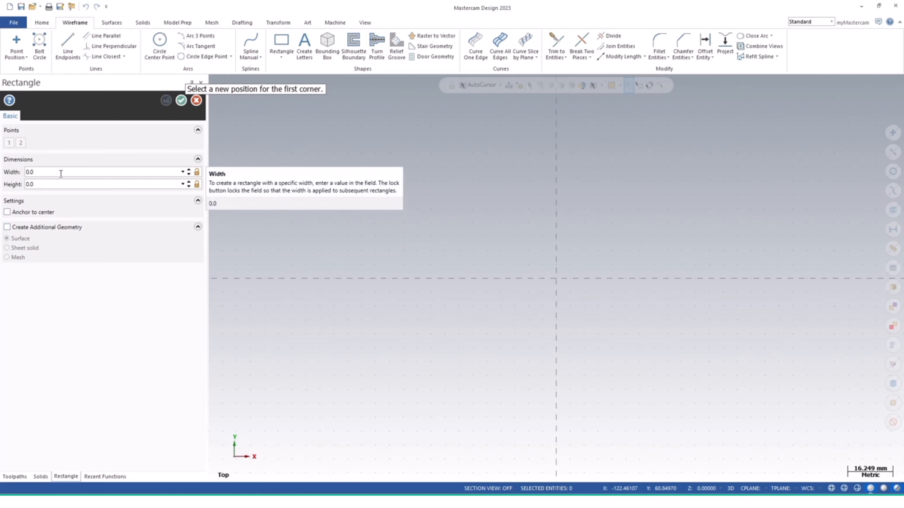
{"action": "left_click_drag", "start_coordinate": [61, 174], "coordinate": [20, 177]}
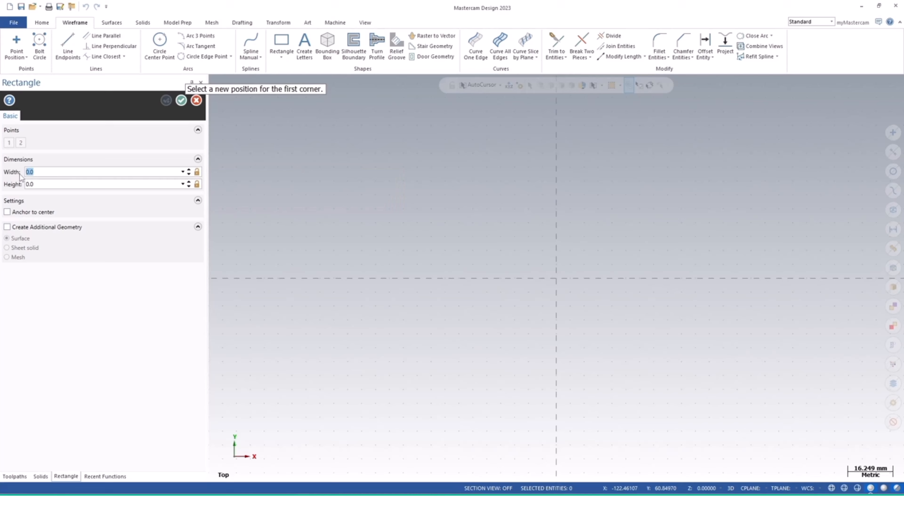
{"action": "left_click", "coordinate": [70, 185]}
{"action": "left_click", "coordinate": [556, 279]}
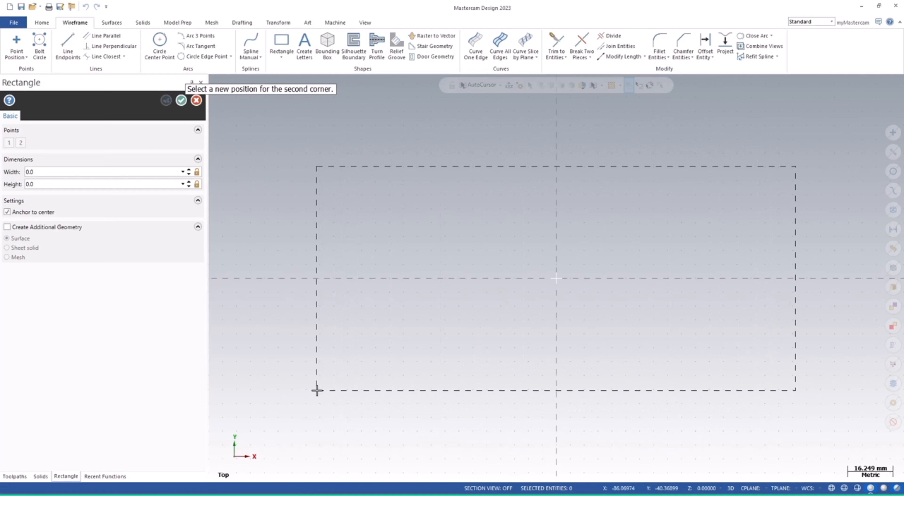
{"action": "key", "text": "Escape"}
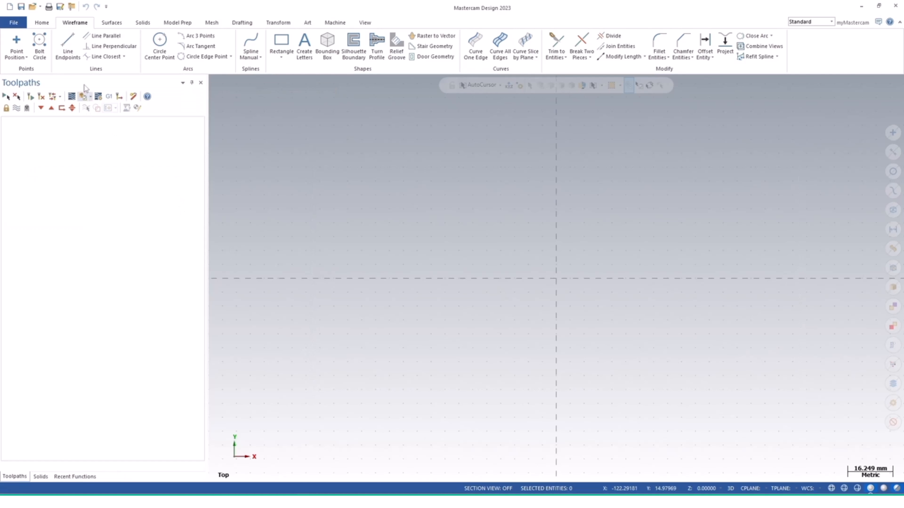
Draw a rectangle of about 200 by 93 mm anchored at its center on the origin
{"action": "left_click", "coordinate": [281, 59]}
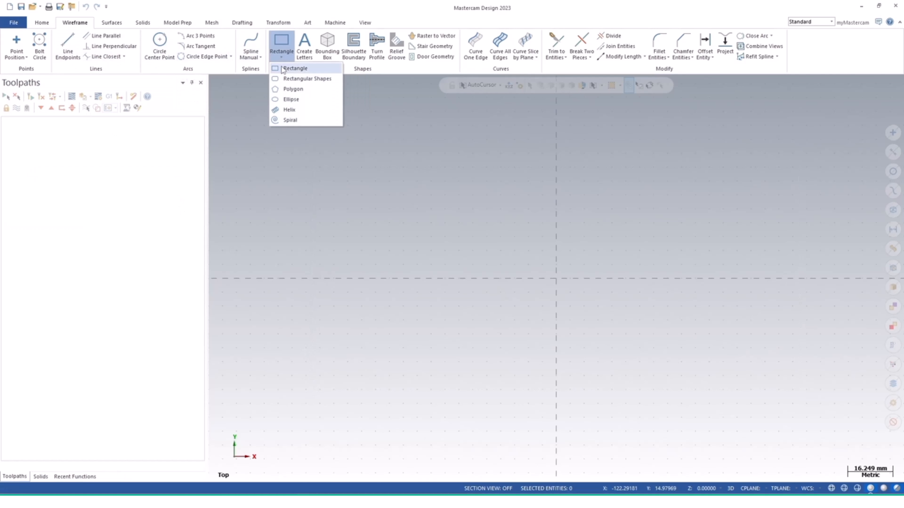
{"action": "left_click", "coordinate": [284, 68]}
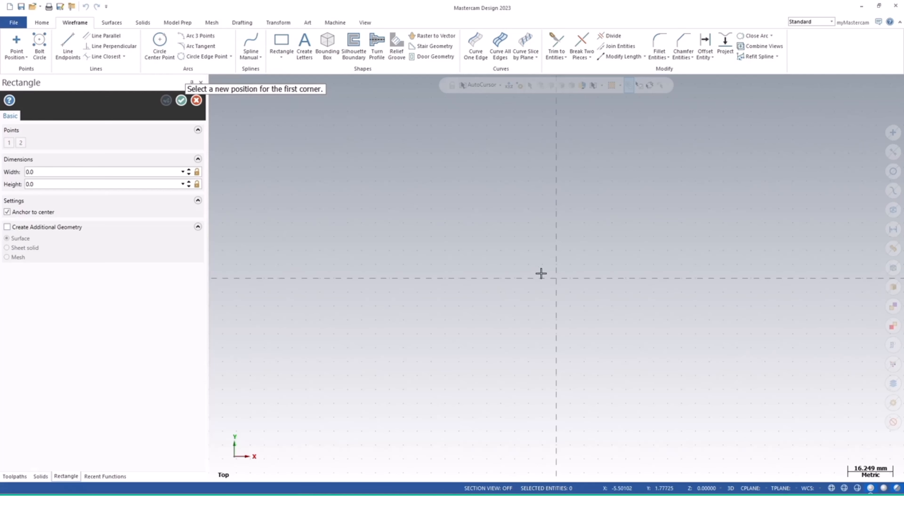
{"action": "left_click", "coordinate": [556, 279]}
{"action": "left_click", "coordinate": [279, 150]}
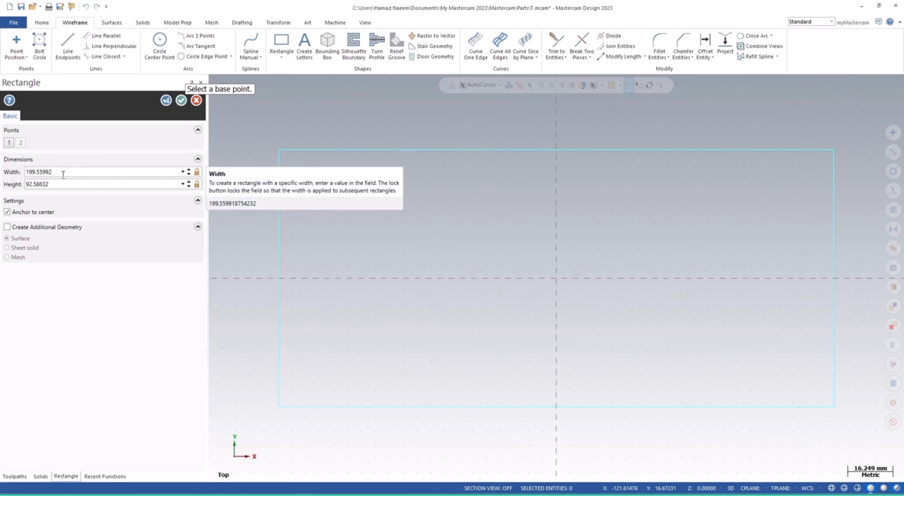
Set the rectangle's width to 200 mm and its height to 100 mm, and accept it
{"action": "left_click_drag", "start_coordinate": [71, 175], "coordinate": [1, 182]}
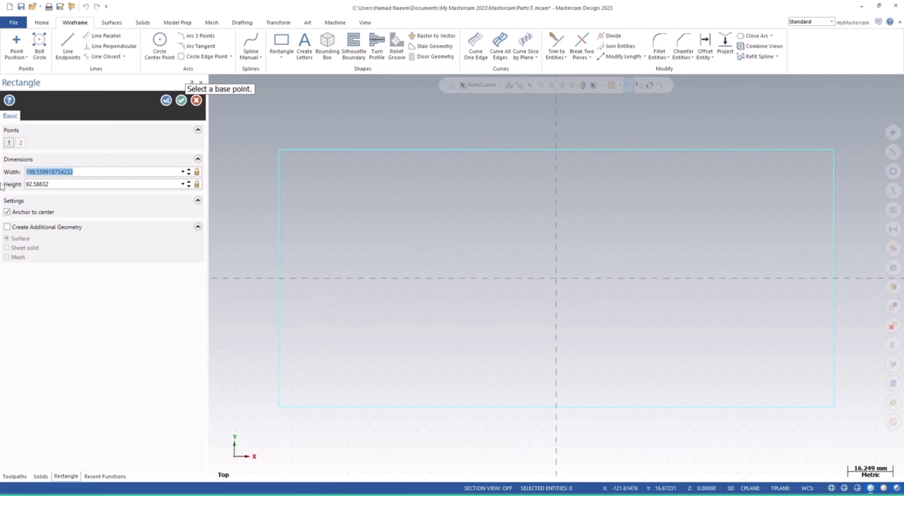
{"action": "type", "text": "200"}
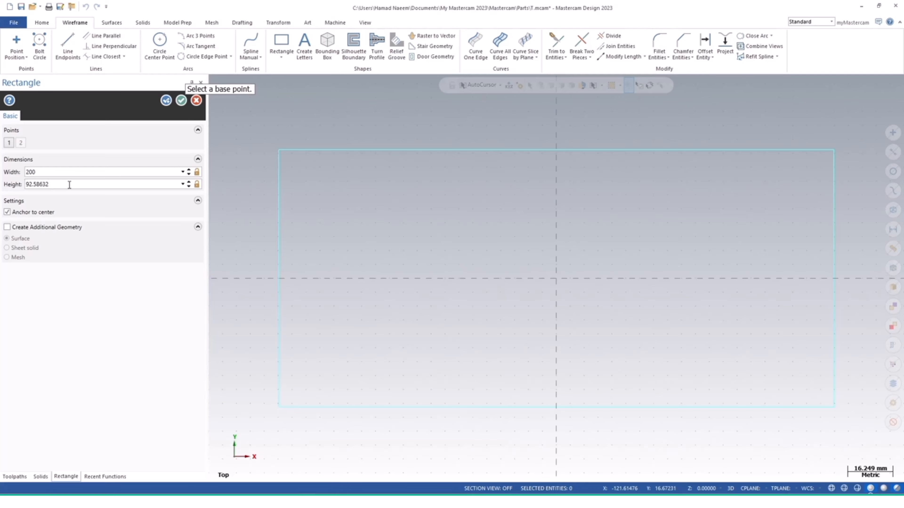
{"action": "left_click_drag", "start_coordinate": [69, 185], "coordinate": [12, 188]}
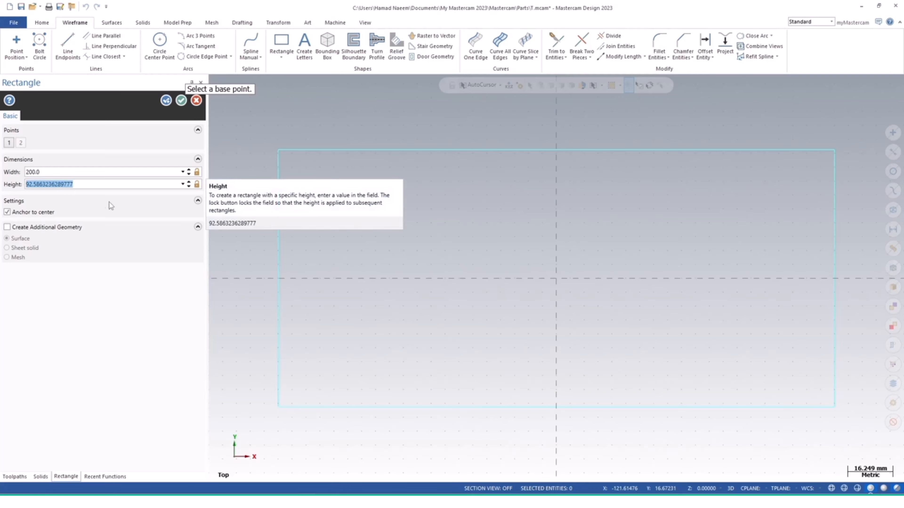
{"action": "type", "text": "100"}
{"action": "left_click", "coordinate": [182, 101]}
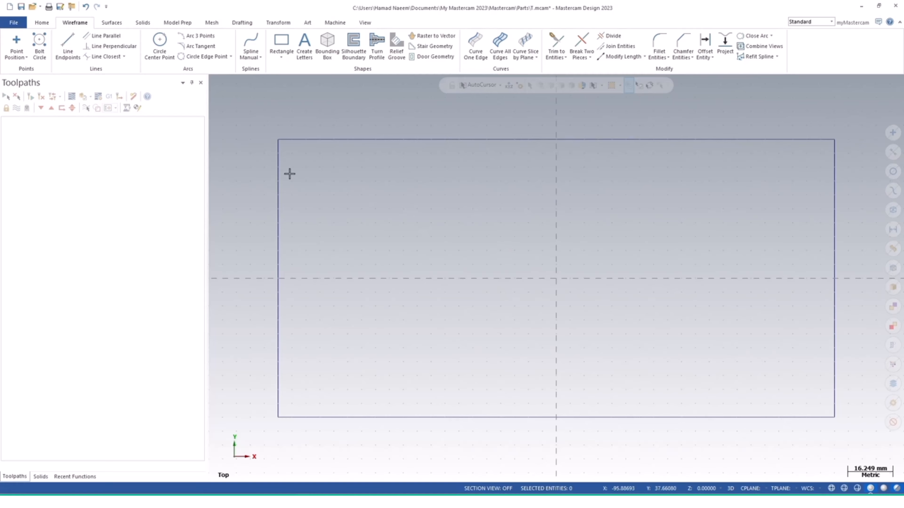
Fillet all four corners of the rectangle with a 5 mm radius, trimming the lines
{"action": "left_click", "coordinate": [658, 48]}
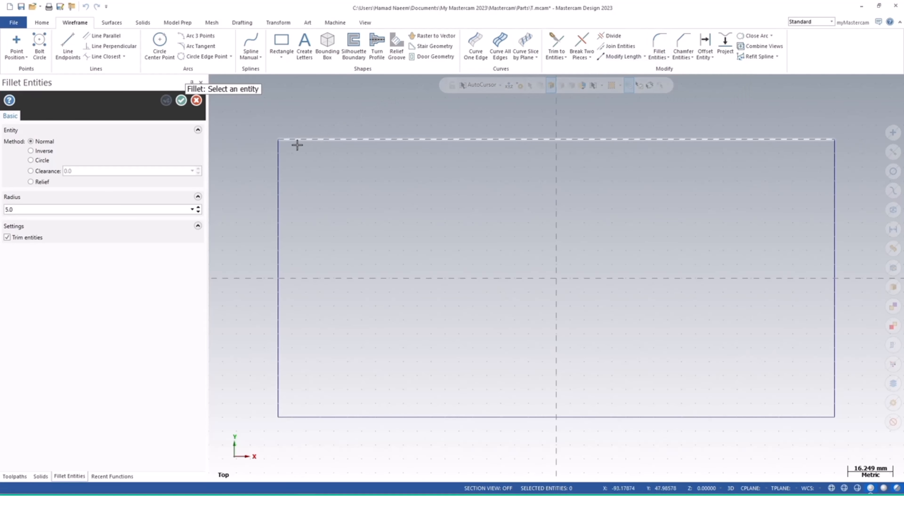
{"action": "left_click", "coordinate": [291, 140]}
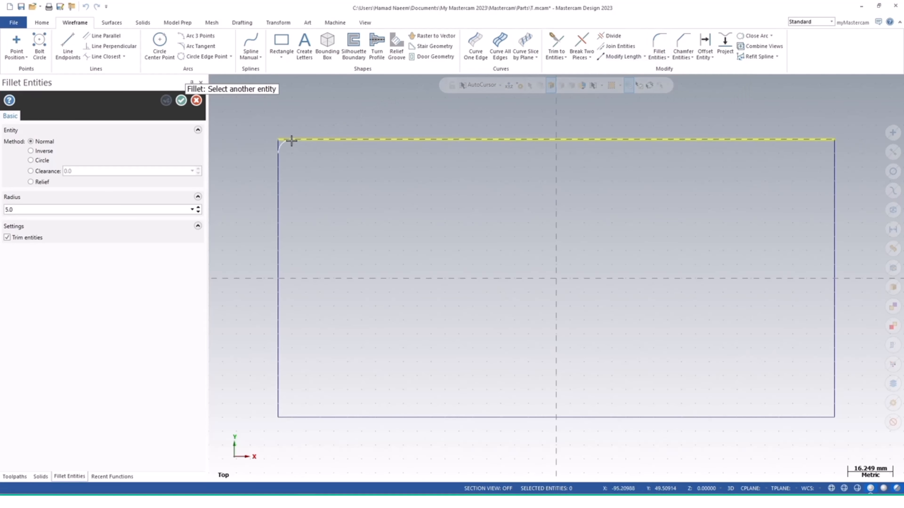
{"action": "left_click", "coordinate": [278, 164]}
{"action": "left_click", "coordinate": [278, 398]}
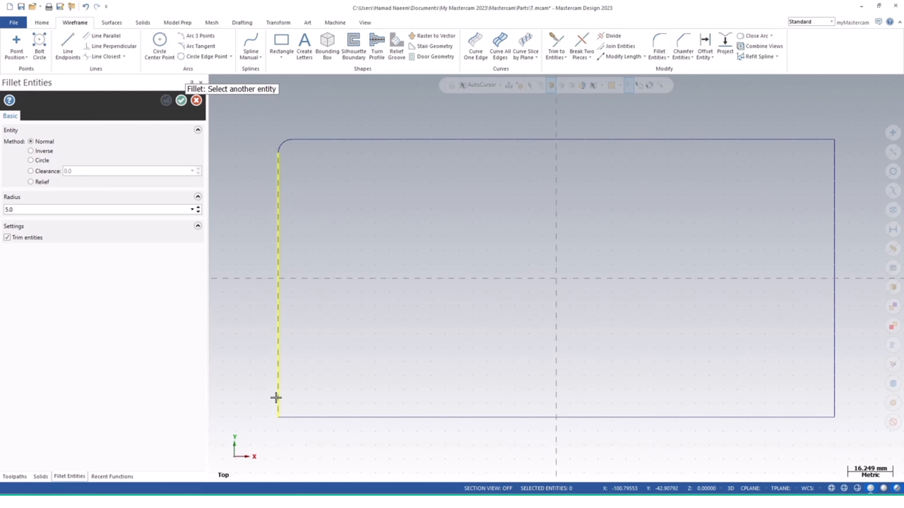
{"action": "left_click", "coordinate": [315, 419]}
{"action": "left_click", "coordinate": [804, 418]}
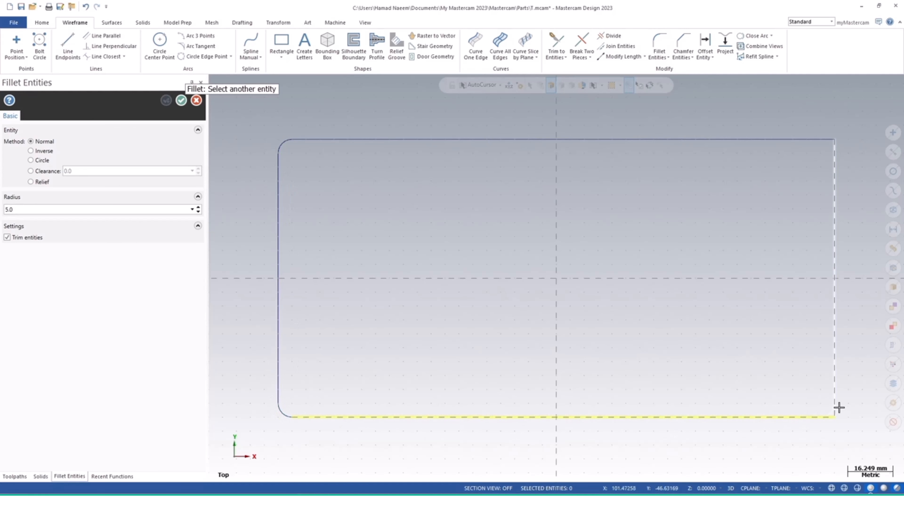
{"action": "left_click", "coordinate": [835, 406]}
{"action": "left_click", "coordinate": [834, 179]}
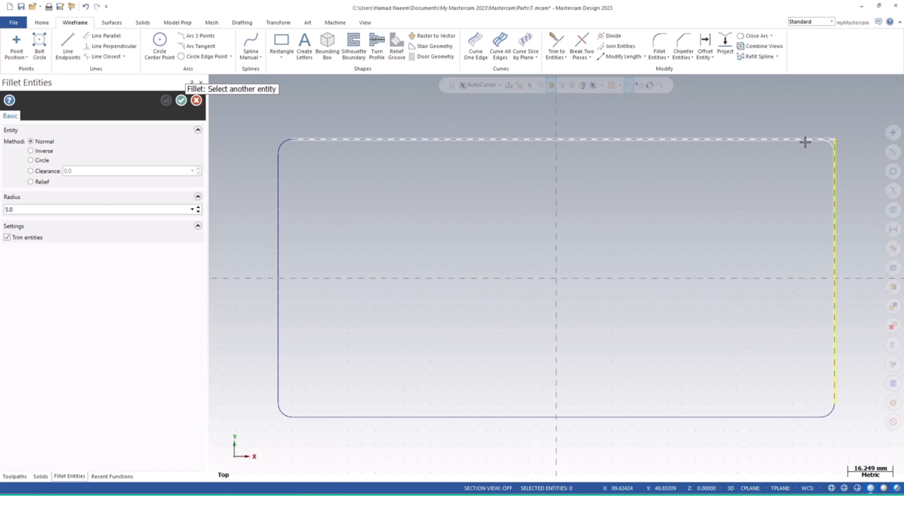
{"action": "left_click", "coordinate": [805, 140]}
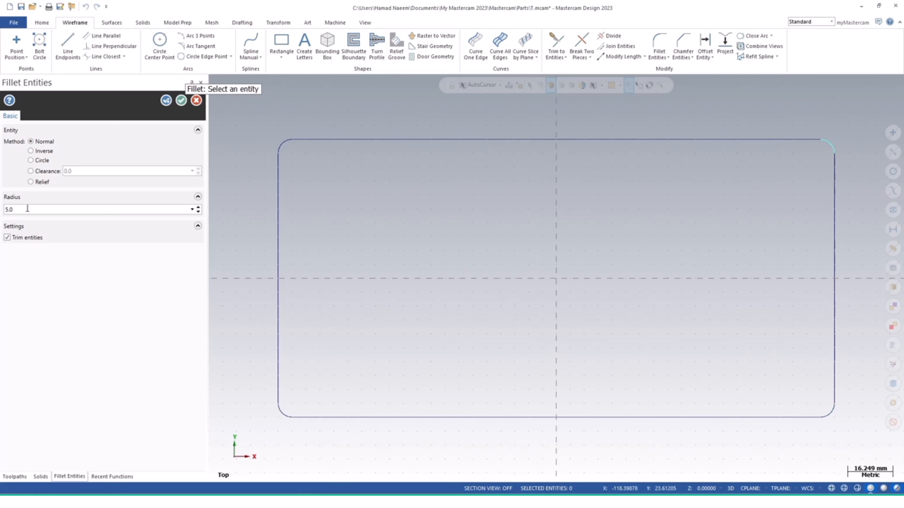
Set the radius of the upper-right corner fillet to 10 mm
{"action": "left_click_drag", "start_coordinate": [44, 210], "coordinate": [2, 216]}
{"action": "type", "text": "10"}
{"action": "key", "text": "Return"}
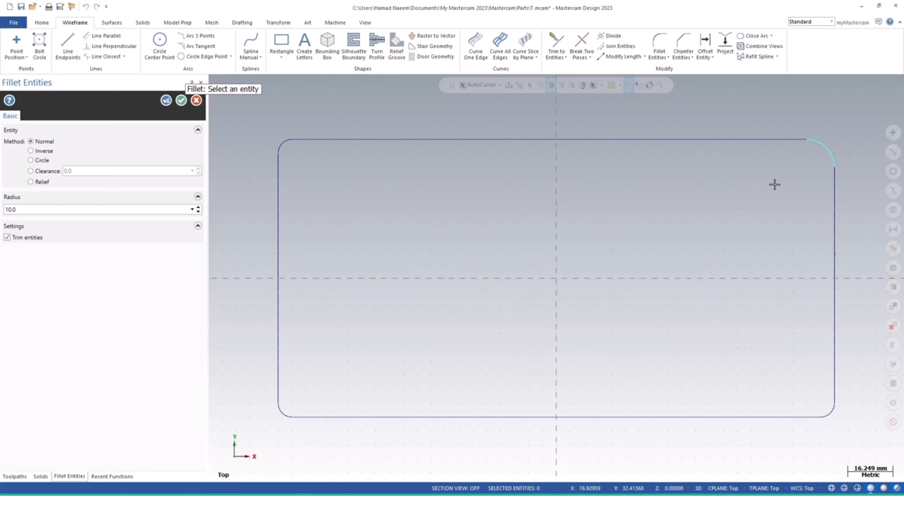
Increase the upper-right corner fillet's radius to 30 mm and accept the fillets
{"action": "left_click", "coordinate": [199, 208]}
{"action": "left_click", "coordinate": [199, 207]}
{"action": "left_click", "coordinate": [199, 208]}
{"action": "left_click", "coordinate": [199, 208]}
{"action": "left_click", "coordinate": [198, 208]}
{"action": "left_click", "coordinate": [199, 208]}
{"action": "left_click", "coordinate": [199, 207]}
{"action": "left_click", "coordinate": [199, 208]}
{"action": "left_click", "coordinate": [199, 207]}
{"action": "left_click", "coordinate": [199, 208]}
{"action": "left_click", "coordinate": [199, 208]}
{"action": "left_click", "coordinate": [199, 207]}
{"action": "left_click", "coordinate": [199, 208]}
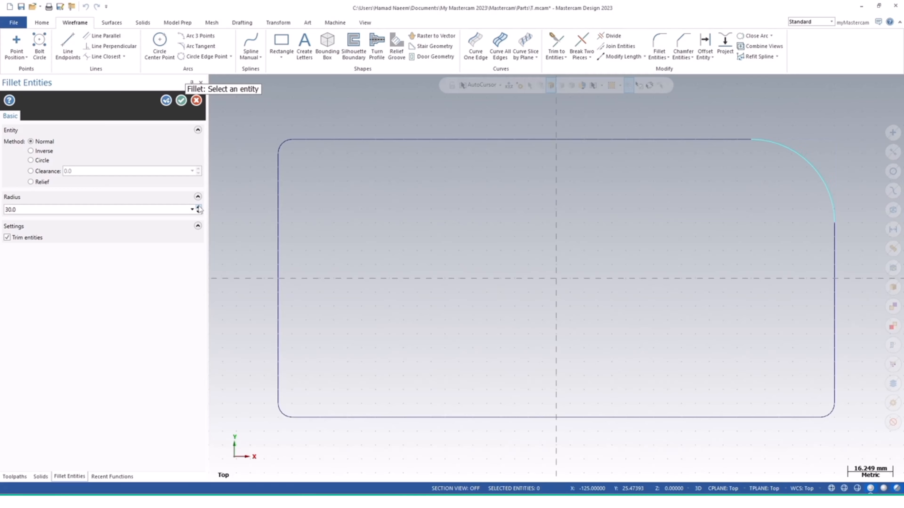
{"action": "left_click", "coordinate": [182, 101]}
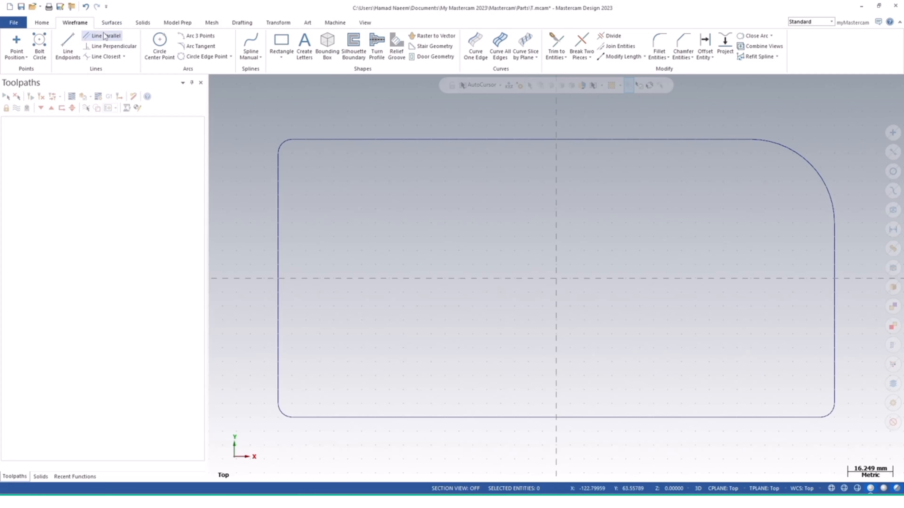
Add a radius dimension to the upper-left corner fillet with Smart Dimension, placing the text outside the corner
{"action": "left_click", "coordinate": [242, 23]}
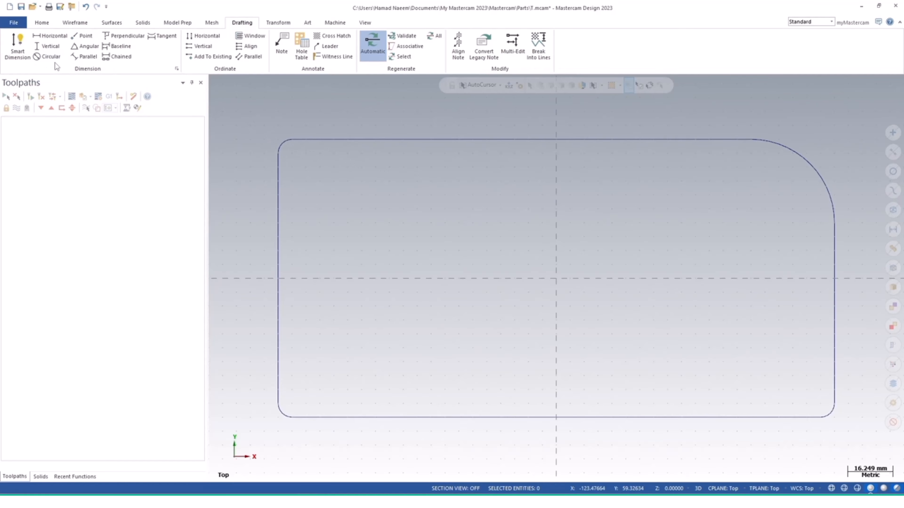
{"action": "left_click", "coordinate": [17, 46]}
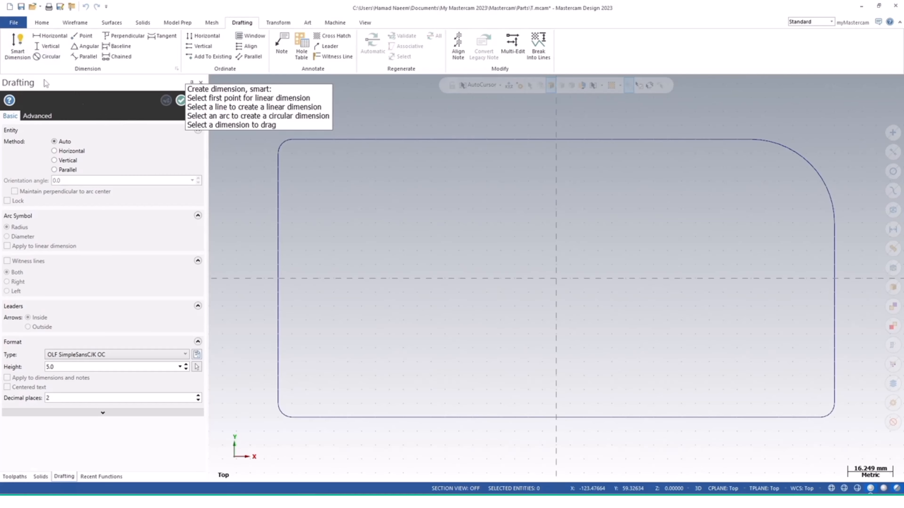
{"action": "left_click", "coordinate": [281, 144]}
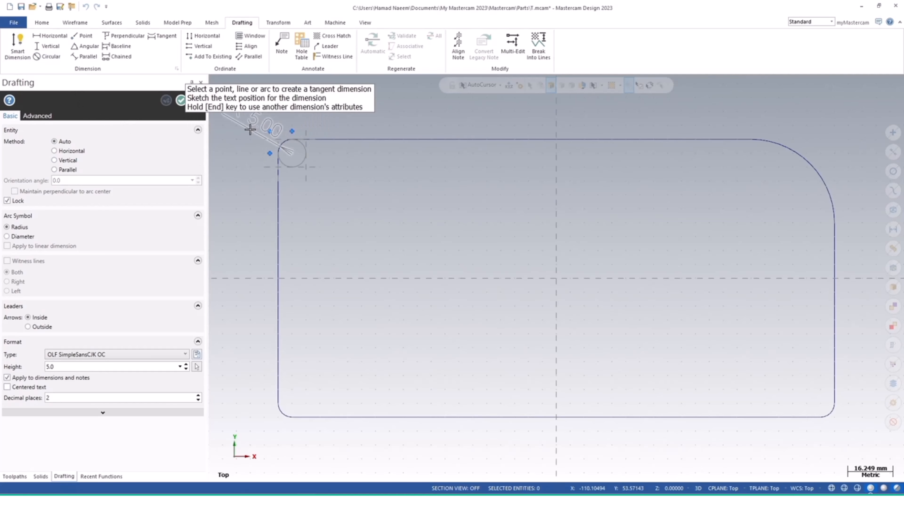
{"action": "scroll", "coordinate": [249, 130], "scroll_direction": "down", "scroll_amount": 3}
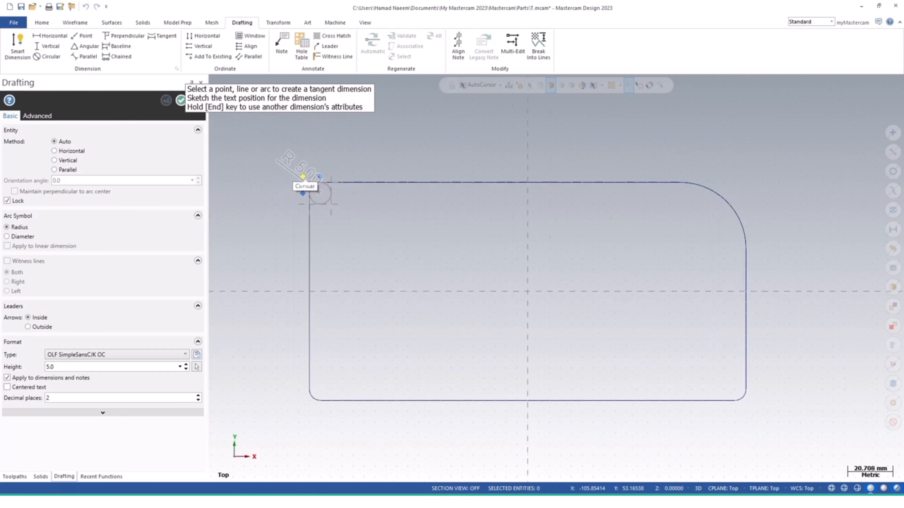
{"action": "middle_click_drag", "start_coordinate": [302, 176], "coordinate": [408, 290]}
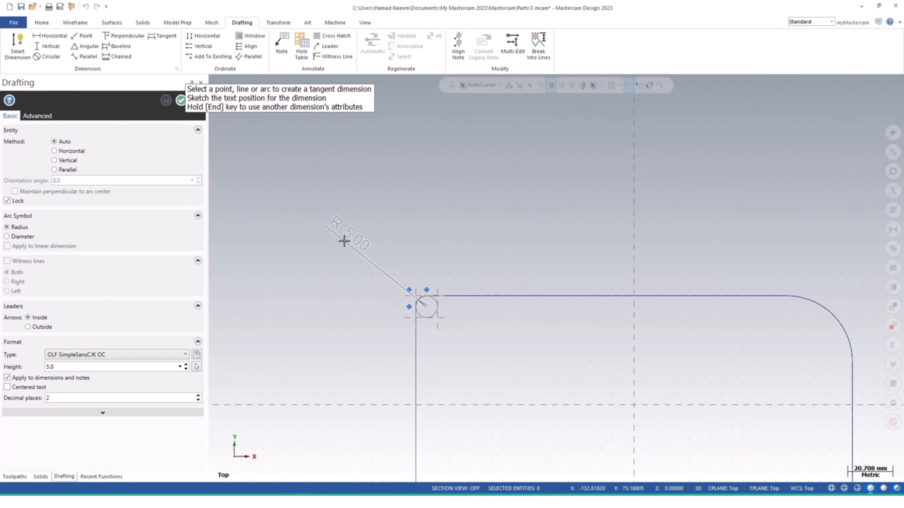
{"action": "left_click", "coordinate": [343, 241]}
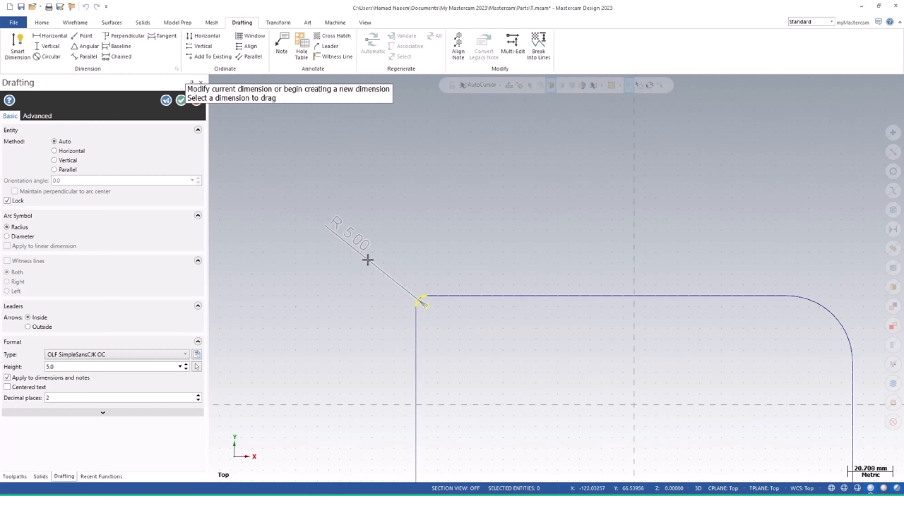
Add a radius dimension to the large upper-right corner fillet, placing the text above and outside the profile
{"action": "middle_click_drag", "start_coordinate": [474, 333], "coordinate": [452, 252]}
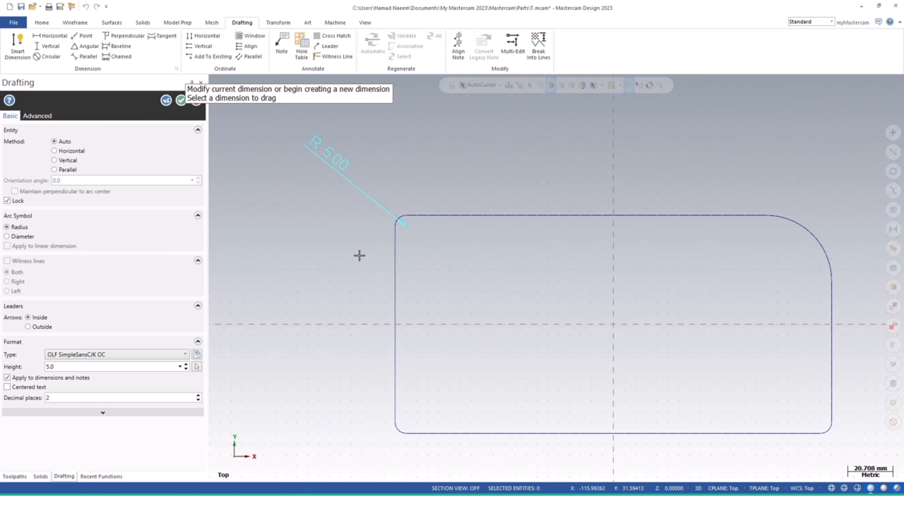
{"action": "middle_click_drag", "start_coordinate": [571, 251], "coordinate": [516, 265]}
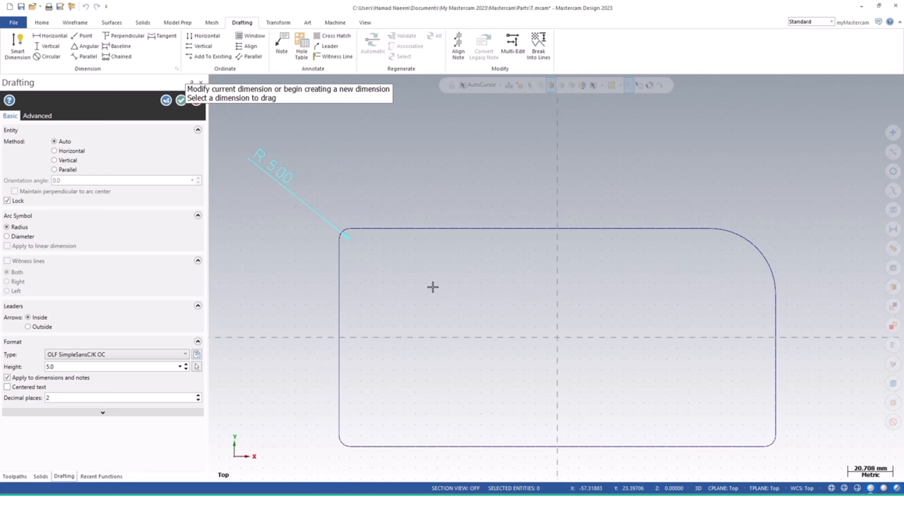
{"action": "middle_click_drag", "start_coordinate": [432, 287], "coordinate": [451, 287]}
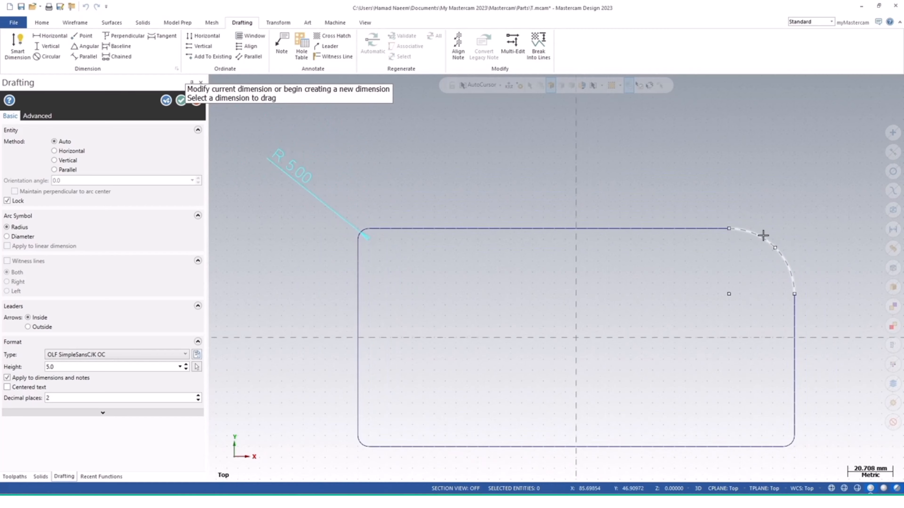
{"action": "left_click", "coordinate": [754, 234]}
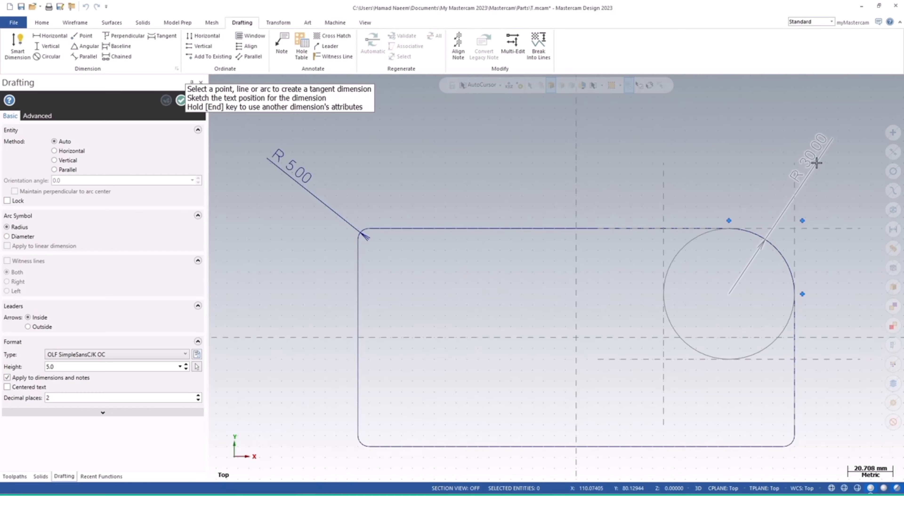
{"action": "left_click", "coordinate": [831, 163]}
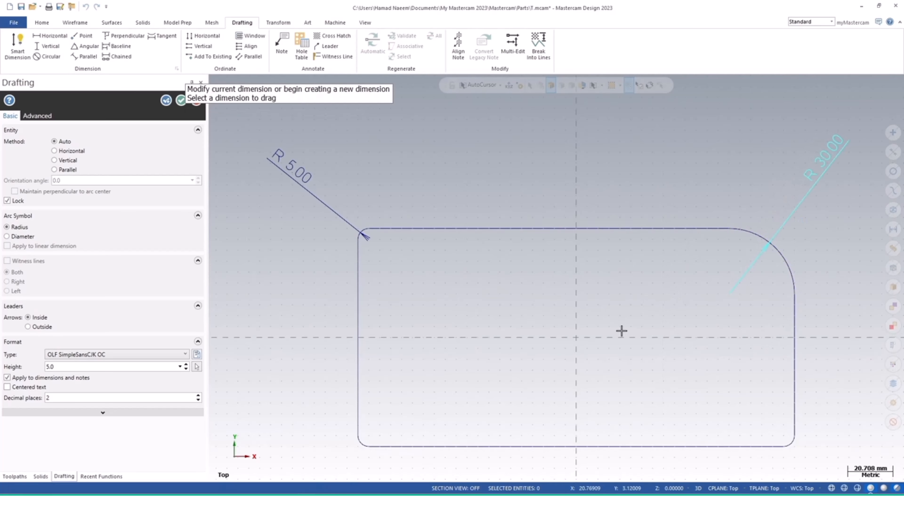
{"action": "middle_click_drag", "start_coordinate": [621, 331], "coordinate": [644, 290]}
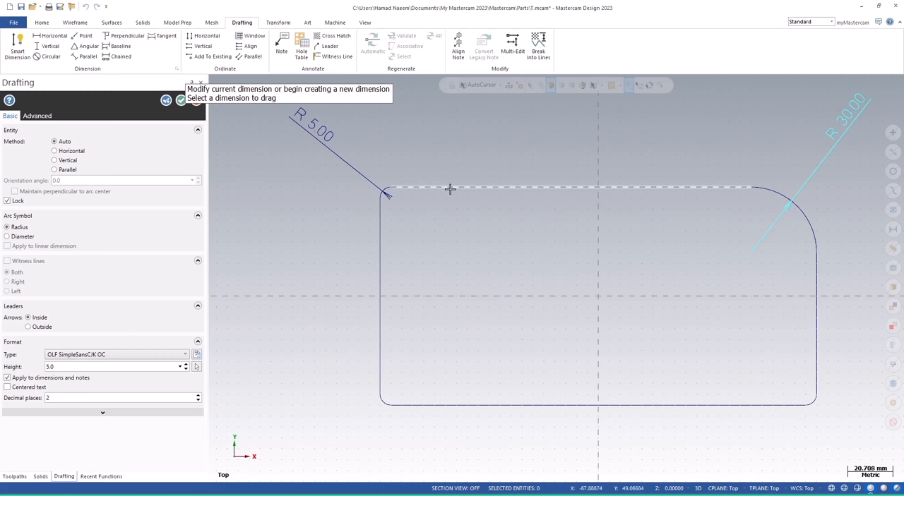
{"action": "left_click", "coordinate": [817, 344]}
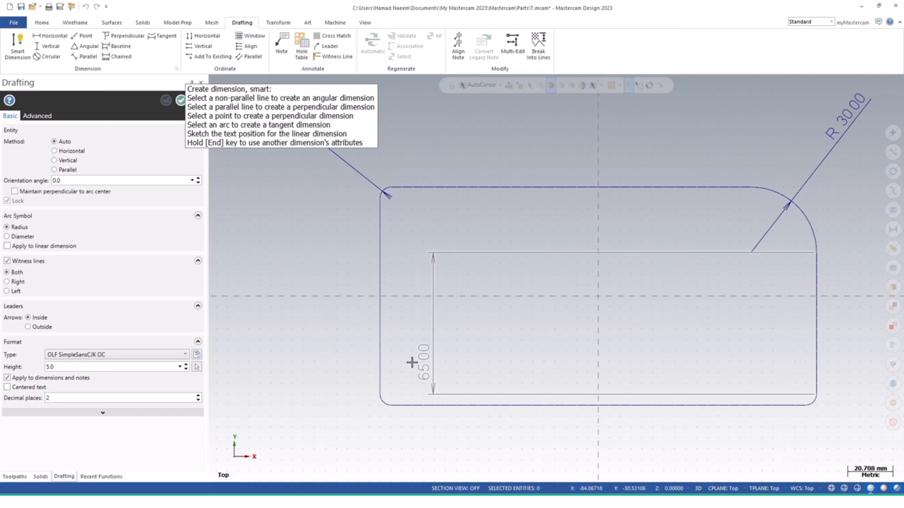
{"action": "left_click", "coordinate": [382, 349]}
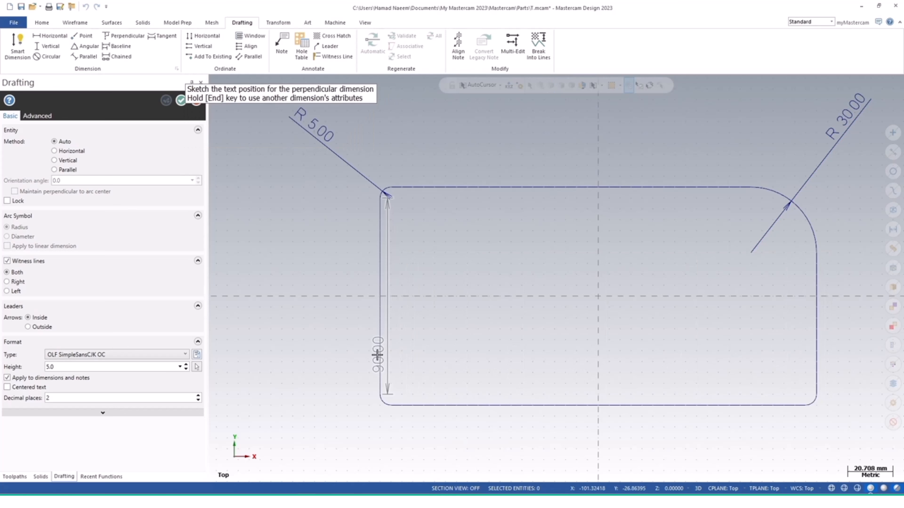
{"action": "key", "text": "Escape"}
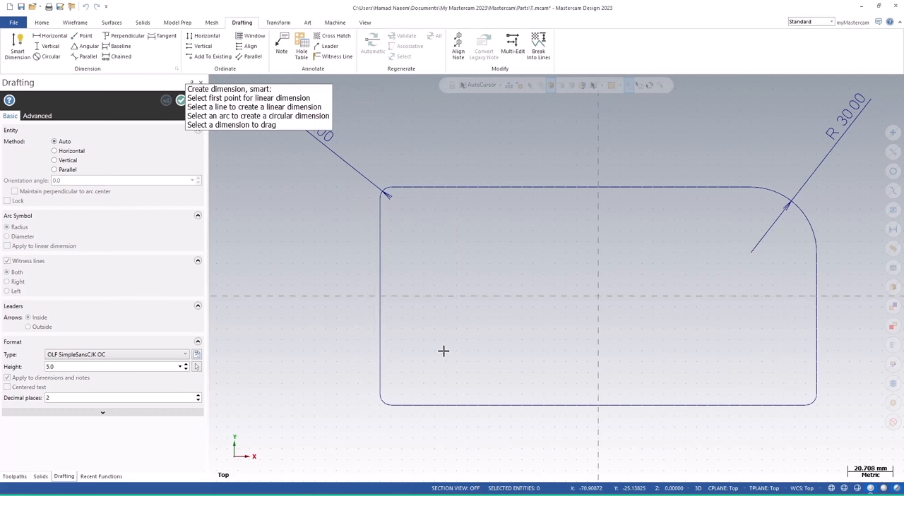
{"action": "left_click", "coordinate": [701, 405]}
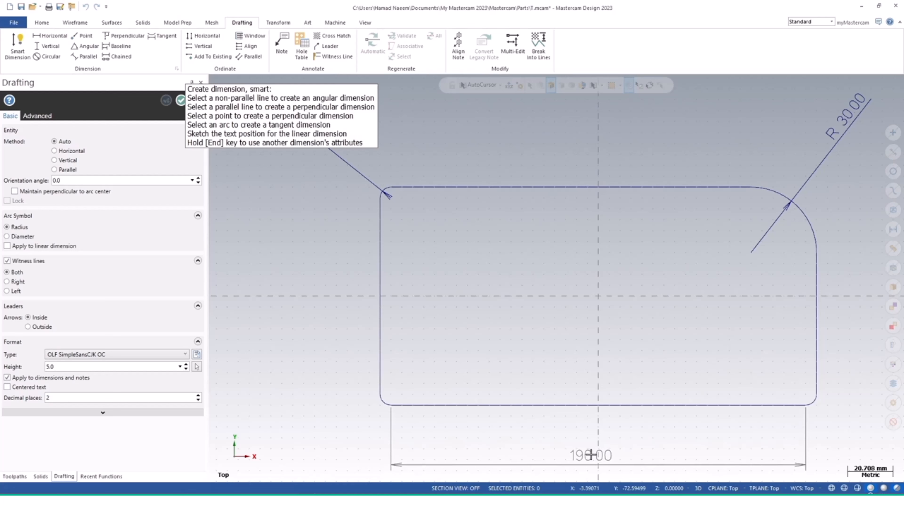
{"action": "key", "text": "Escape"}
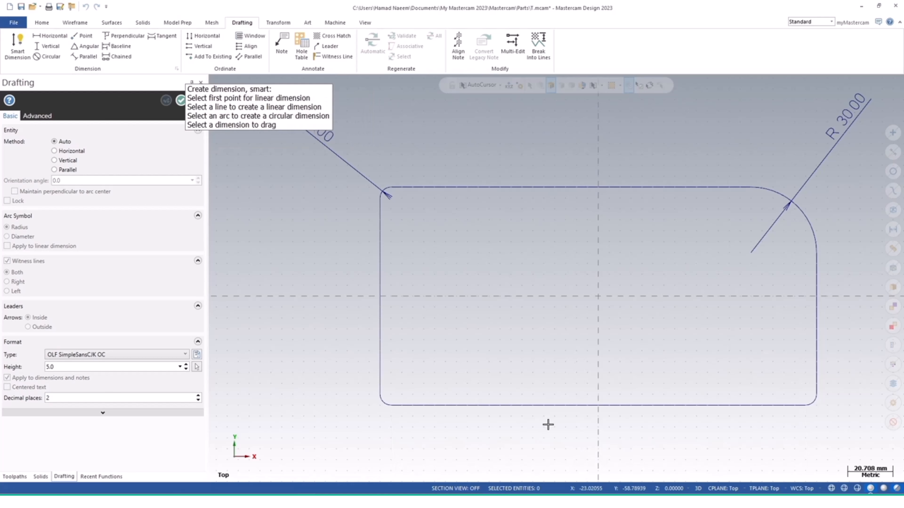
{"action": "left_click", "coordinate": [41, 39]}
{"action": "left_click", "coordinate": [381, 356]}
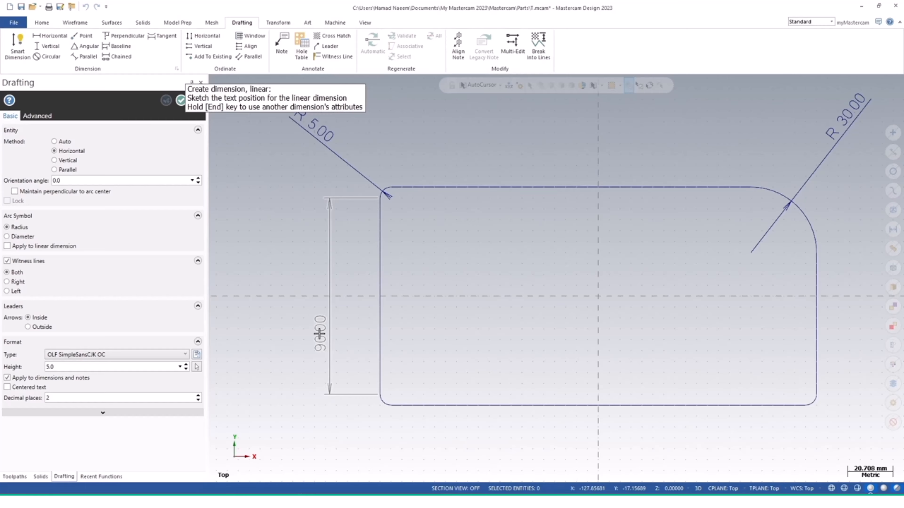
{"action": "left_click", "coordinate": [92, 39]}
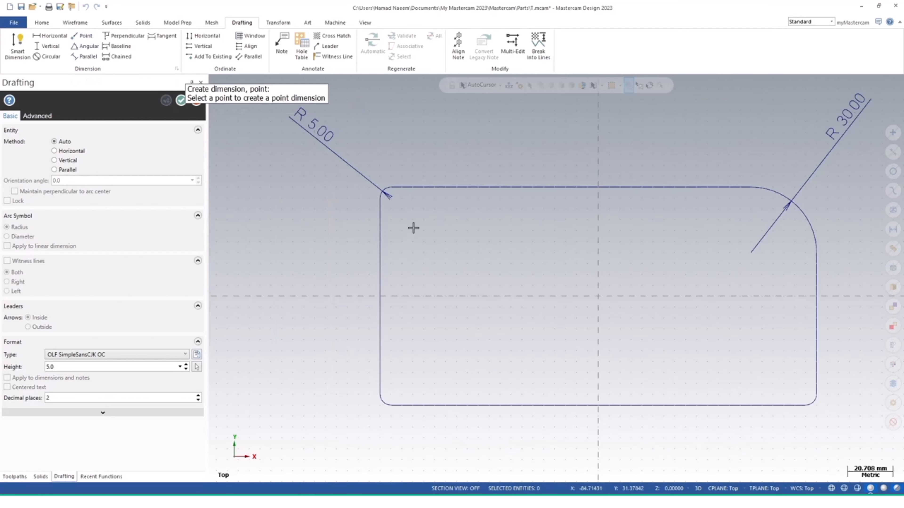
{"action": "left_click", "coordinate": [391, 188]}
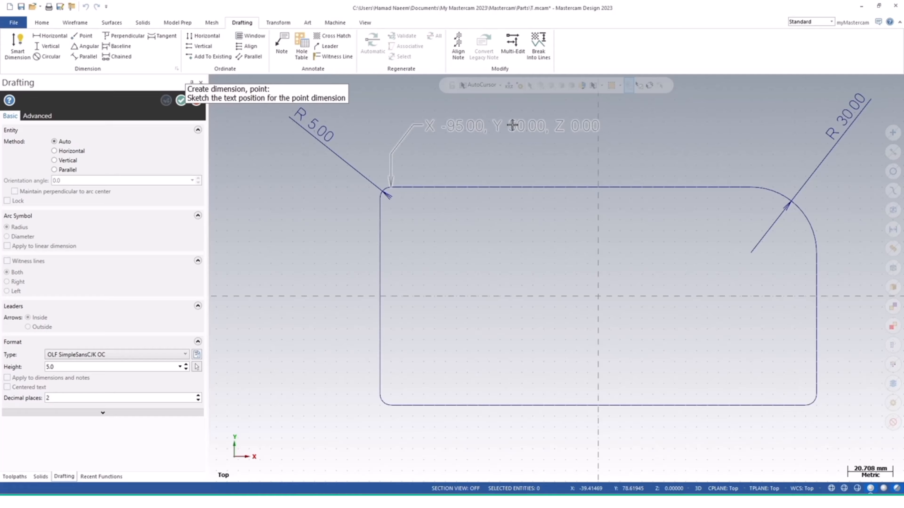
{"action": "key", "text": "Escape"}
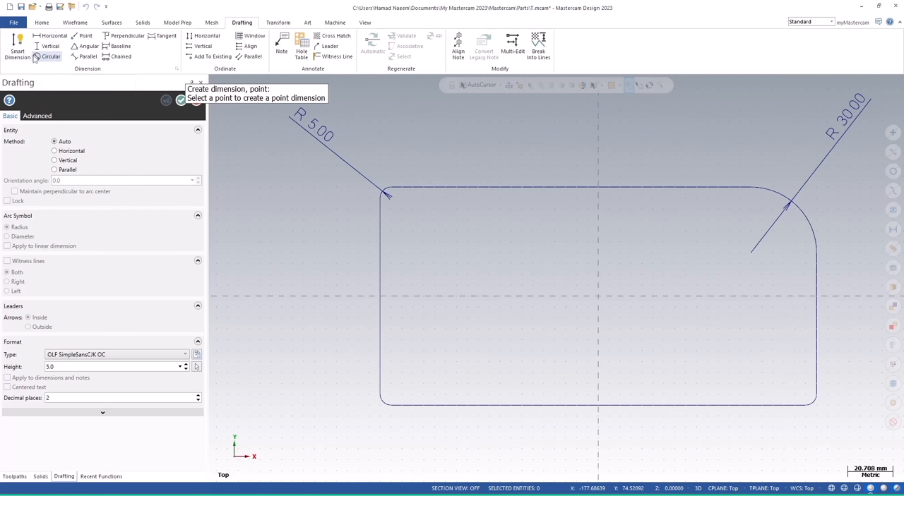
Dimension the profile's overall height with Smart Dimension between the left-hand fillets' endpoints on the horizontal edges, placing the text outside the left edge
{"action": "left_click", "coordinate": [19, 50]}
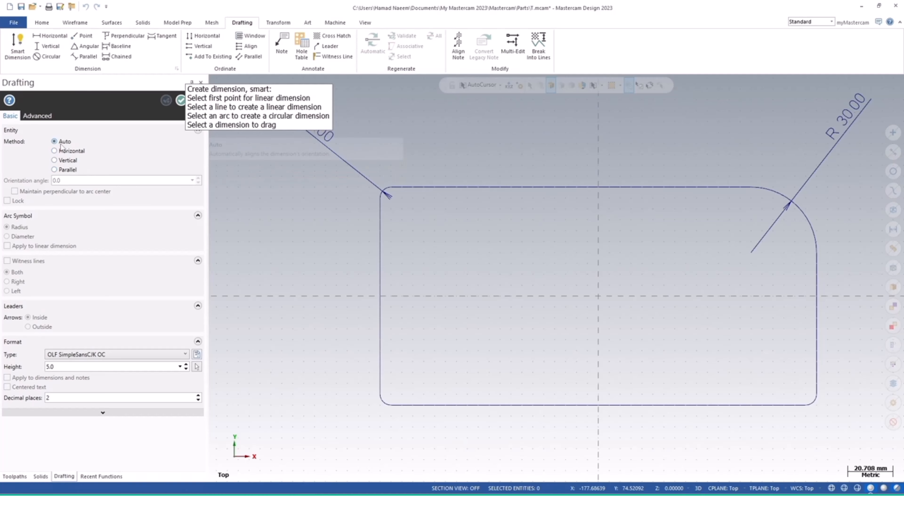
{"action": "left_click", "coordinate": [389, 188]}
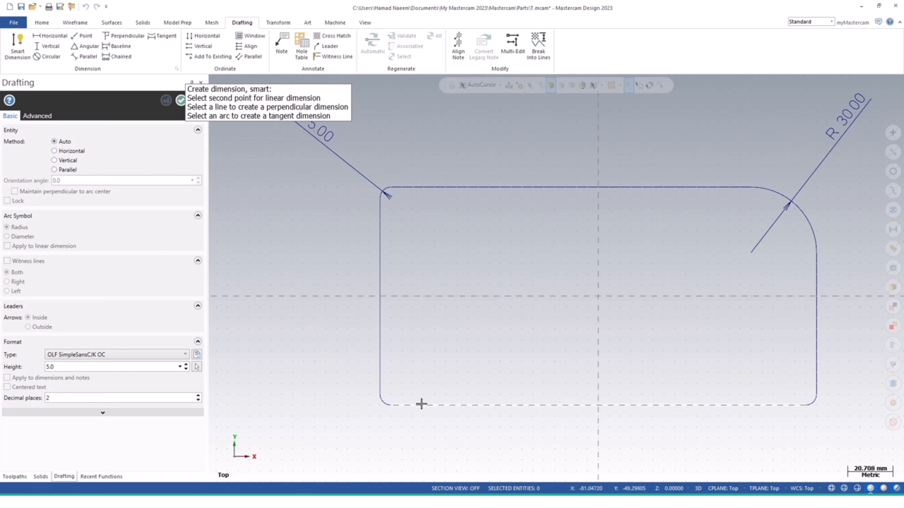
{"action": "left_click", "coordinate": [392, 405]}
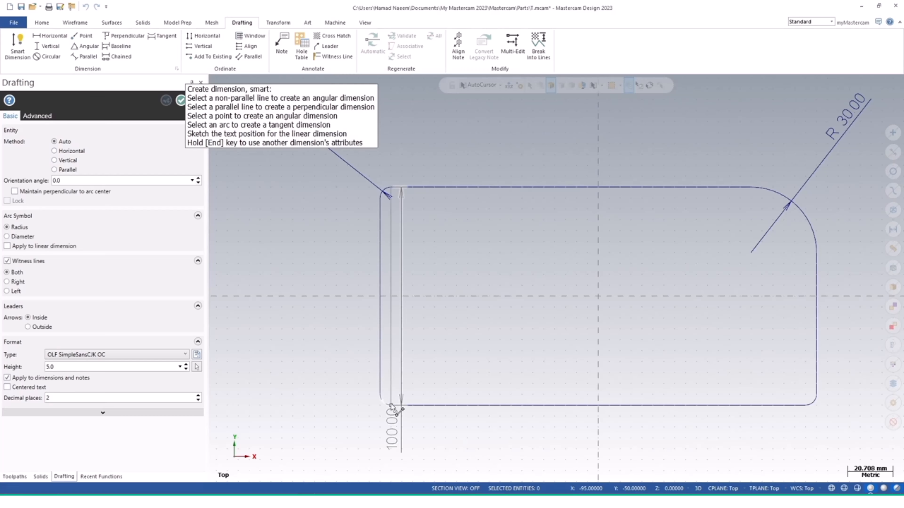
{"action": "left_click", "coordinate": [305, 299]}
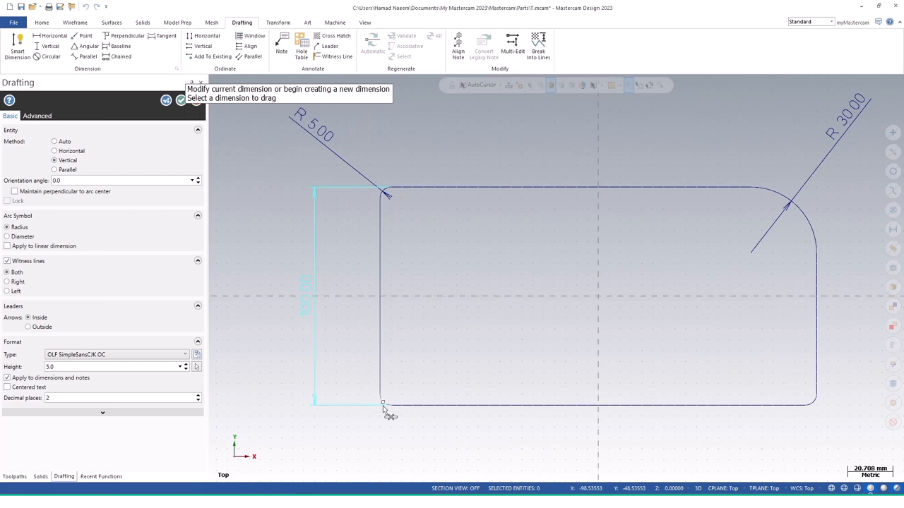
Dimension the profile's overall width between the lower fillets' endpoints on the vertical edges, placing the text below the profile, and accept the dimensions
{"action": "left_click", "coordinate": [380, 396]}
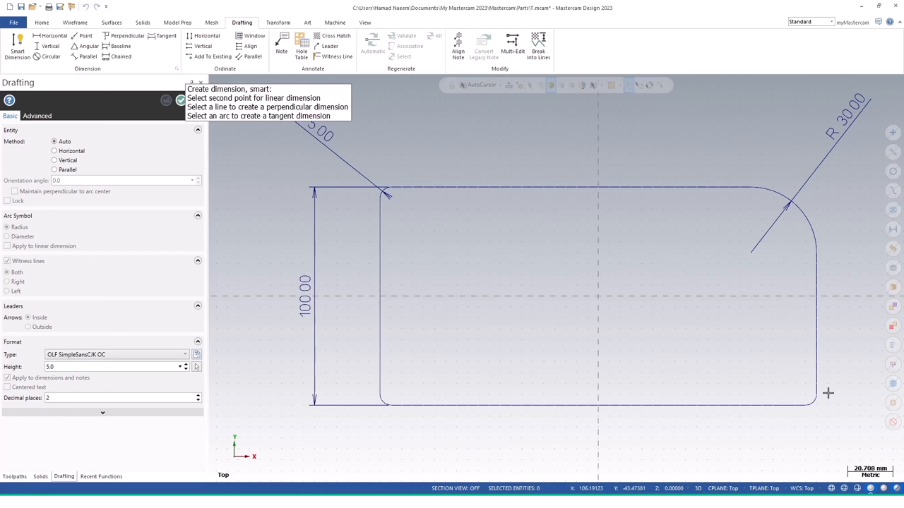
{"action": "left_click", "coordinate": [816, 395]}
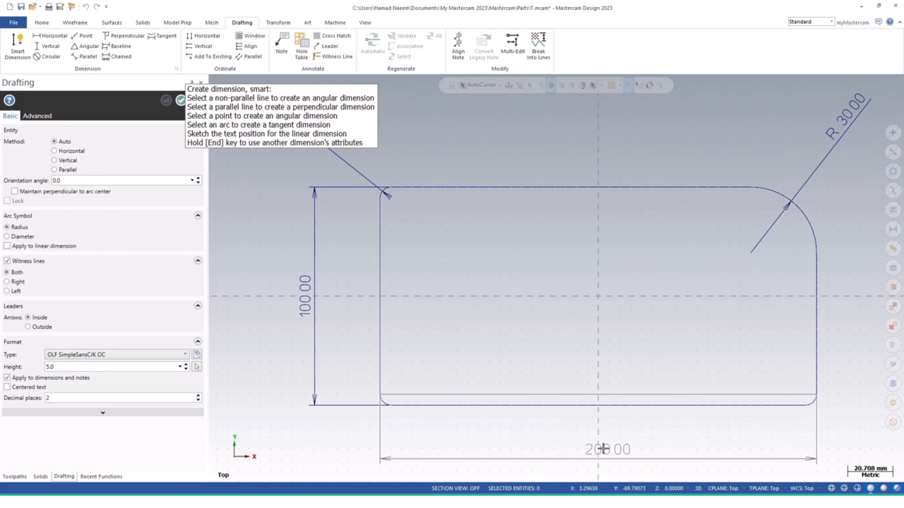
{"action": "left_click", "coordinate": [593, 440]}
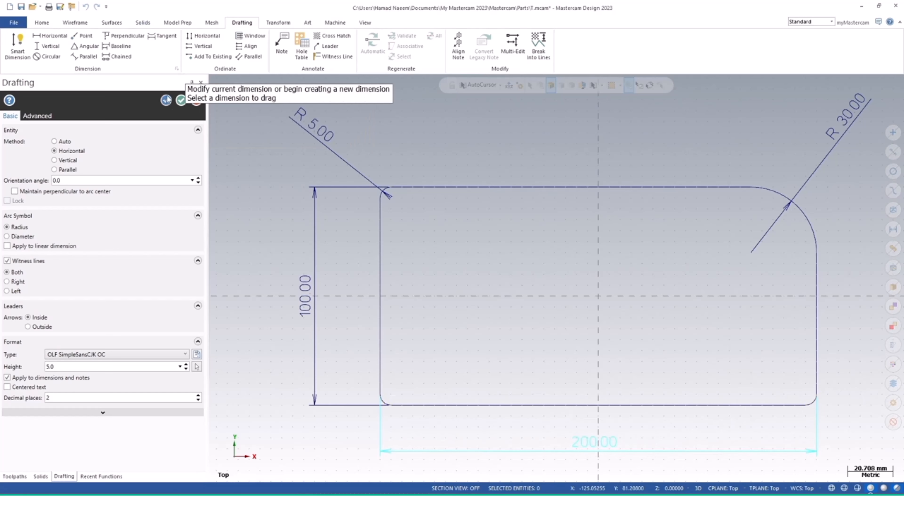
{"action": "left_click", "coordinate": [180, 101]}
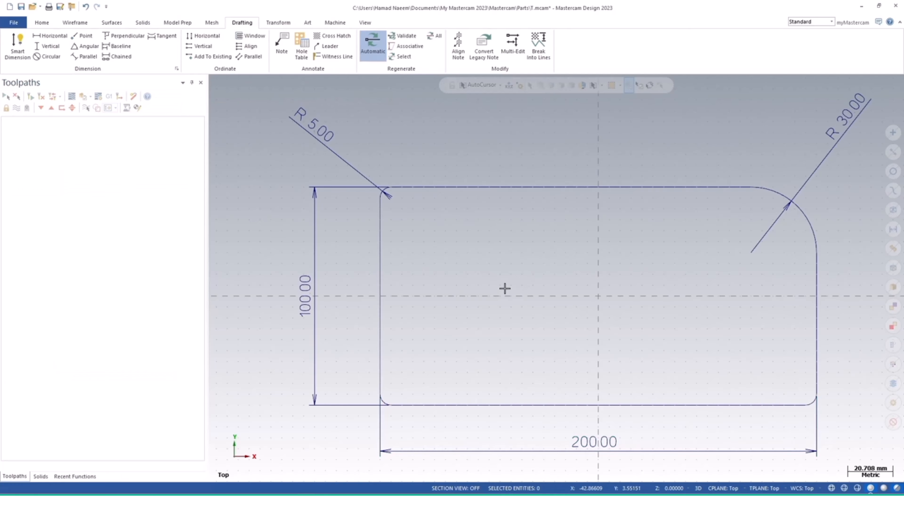
Draw a Circle Center Point circle about 48 mm in diameter, centered on the origin inside the profile
{"action": "middle_click_drag", "start_coordinate": [581, 340], "coordinate": [547, 301]}
{"action": "middle_click_drag", "start_coordinate": [539, 266], "coordinate": [570, 316]}
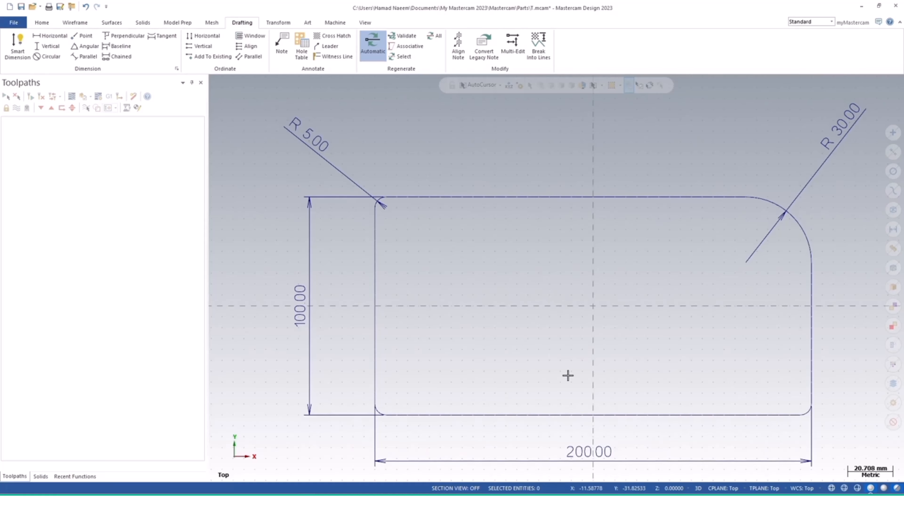
{"action": "left_click", "coordinate": [75, 23]}
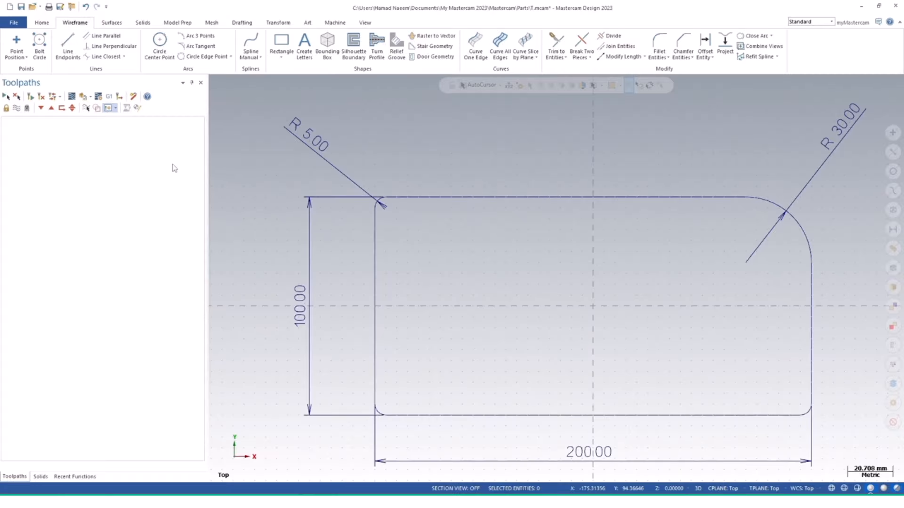
{"action": "left_click", "coordinate": [162, 46]}
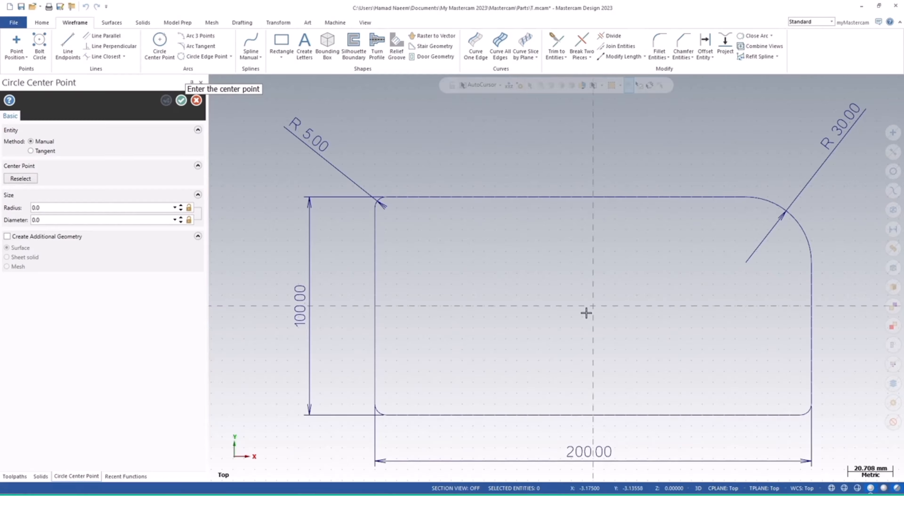
{"action": "left_click", "coordinate": [593, 307]}
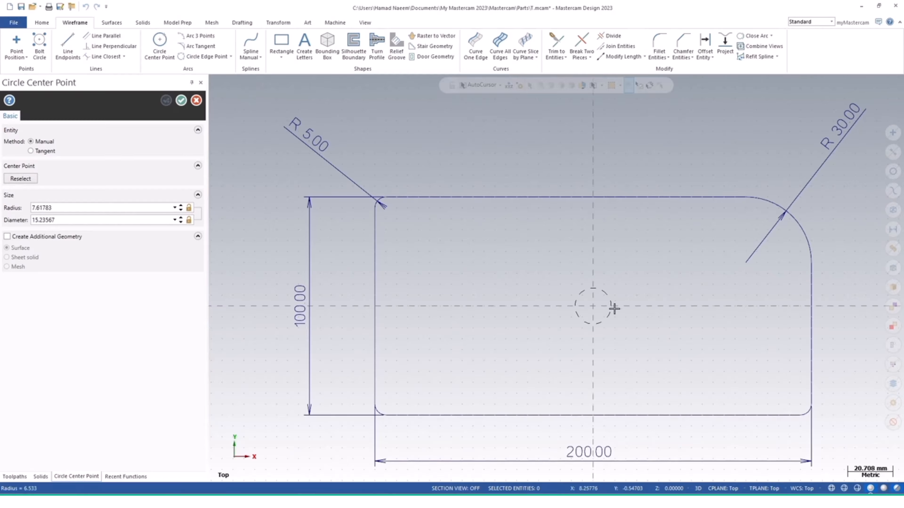
{"action": "left_click", "coordinate": [645, 306]}
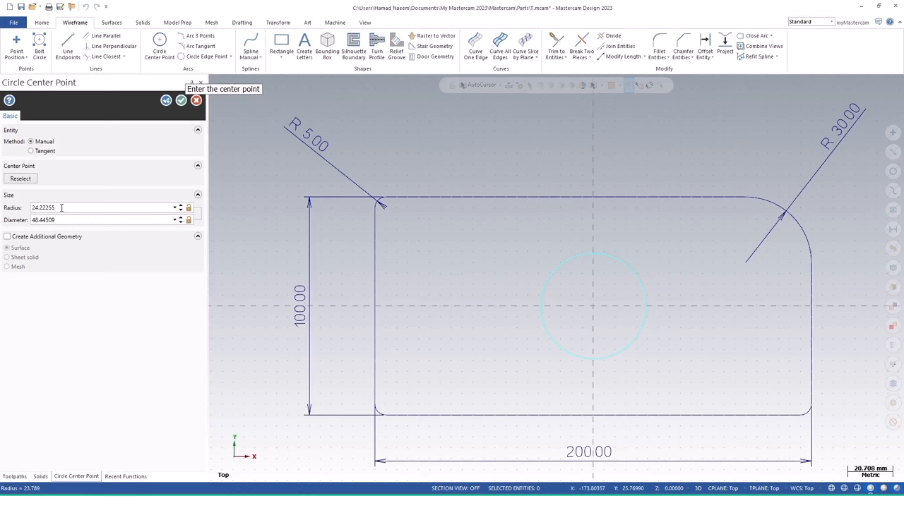
Set the central circle's diameter to 50 mm and accept it
{"action": "left_click_drag", "start_coordinate": [61, 208], "coordinate": [1, 209]}
{"action": "left_click", "coordinate": [80, 221]}
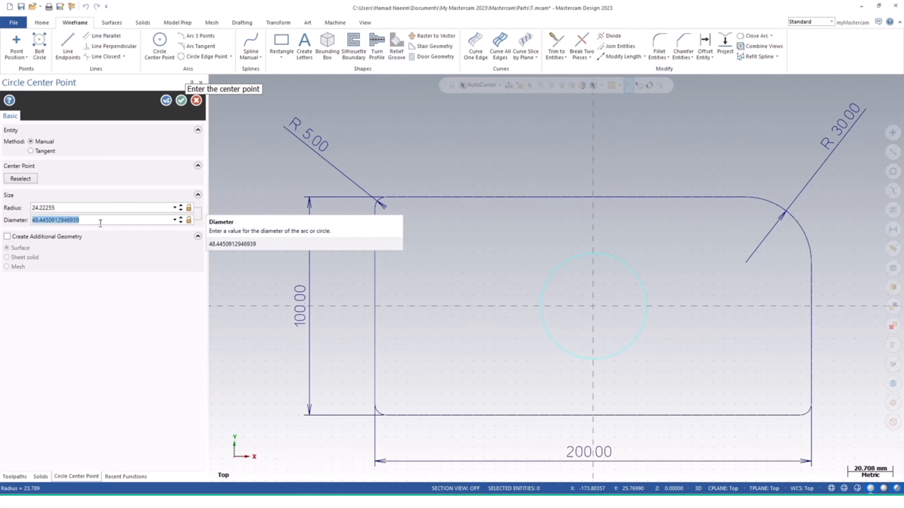
{"action": "type", "text": "50"}
{"action": "key", "text": "Return"}
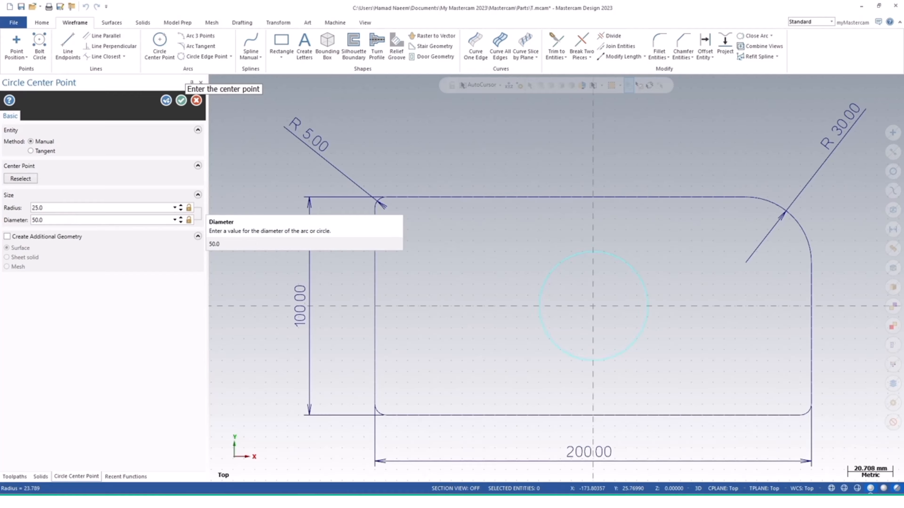
{"action": "left_click", "coordinate": [181, 101]}
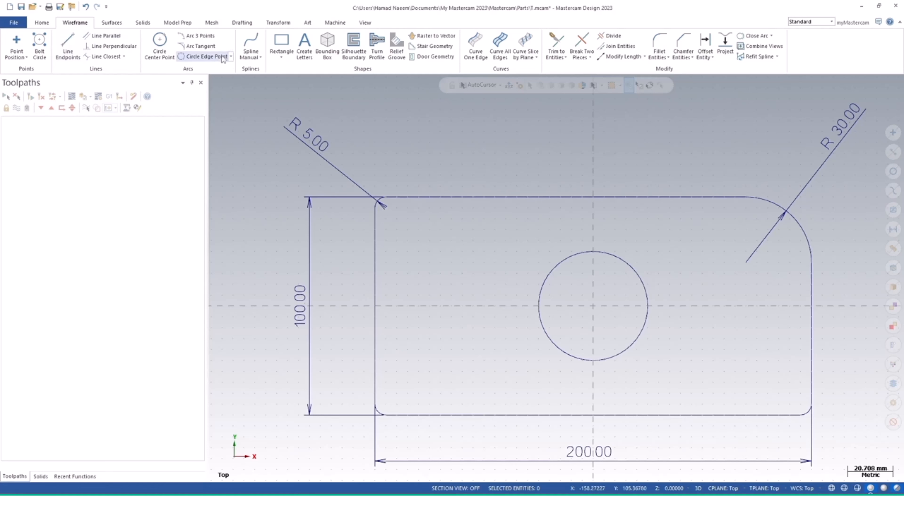
Draw a smaller center-point circle about 28 mm in diameter on the horizontal axis, between the left edge and the central circle
{"action": "left_click", "coordinate": [159, 42]}
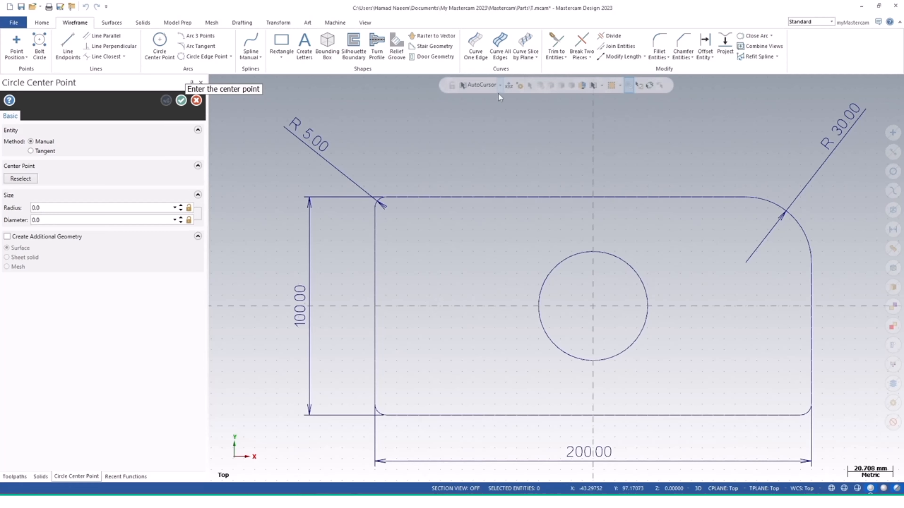
{"action": "left_click", "coordinate": [499, 86]}
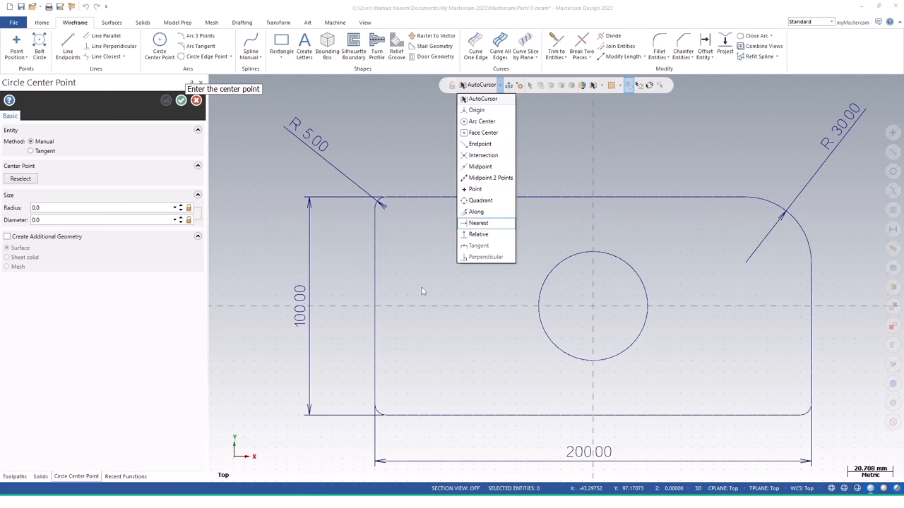
{"action": "left_click", "coordinate": [435, 303]}
{"action": "left_click", "coordinate": [428, 306]}
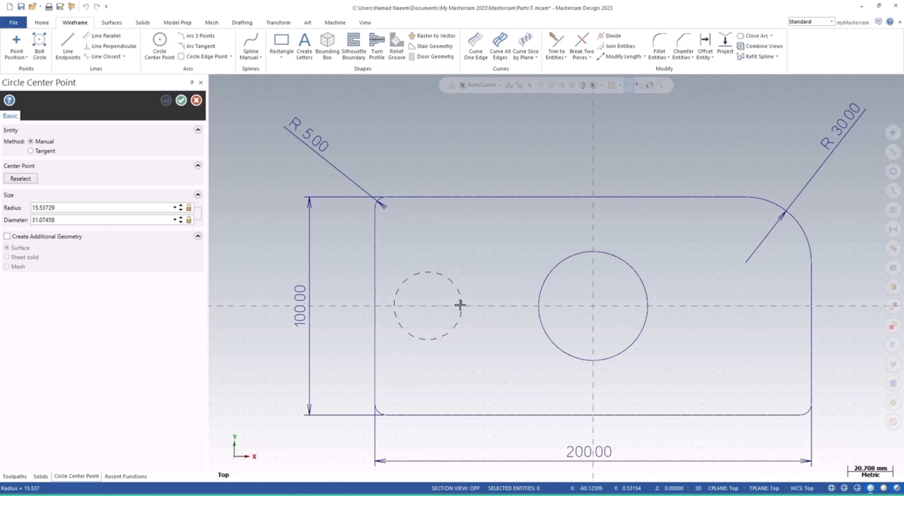
{"action": "left_click", "coordinate": [458, 305]}
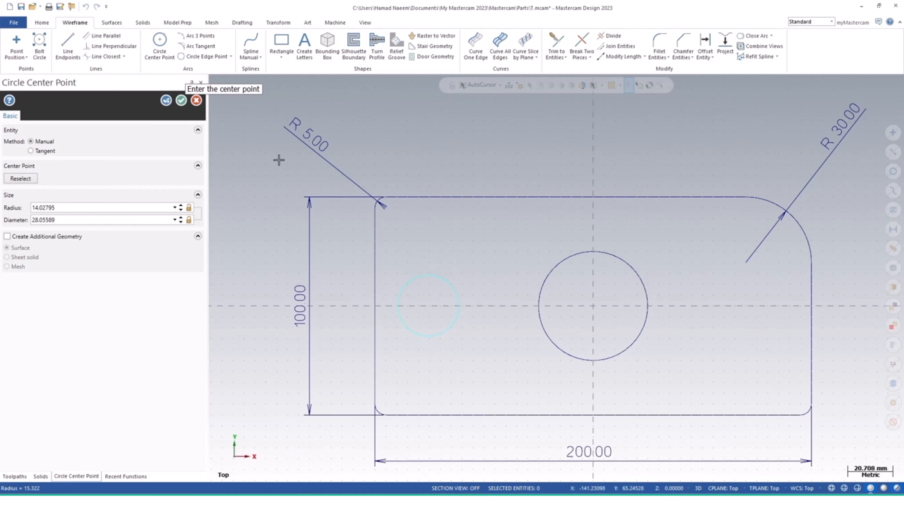
{"action": "left_click", "coordinate": [181, 100]}
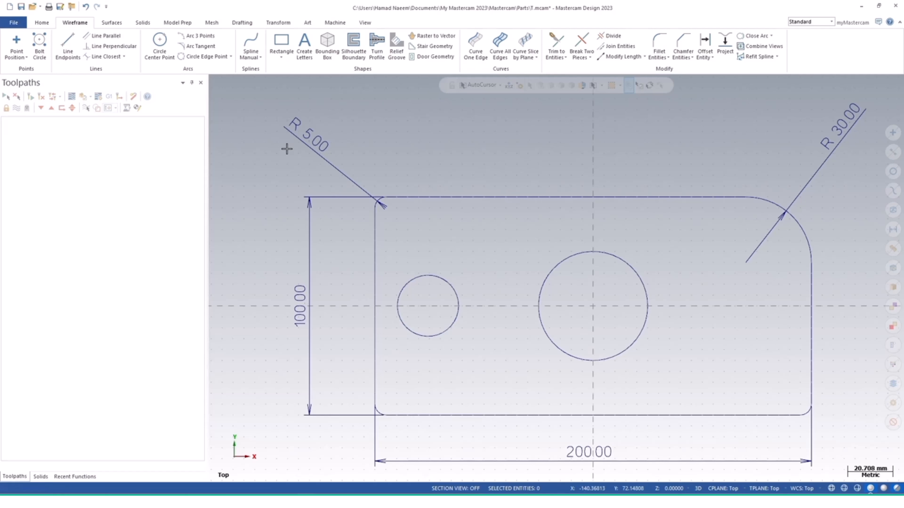
Draw a three-point arc from the small circle's top quadrant through the central circle's top quadrant, ending freely to the right of the central circle
{"action": "left_click", "coordinate": [197, 37]}
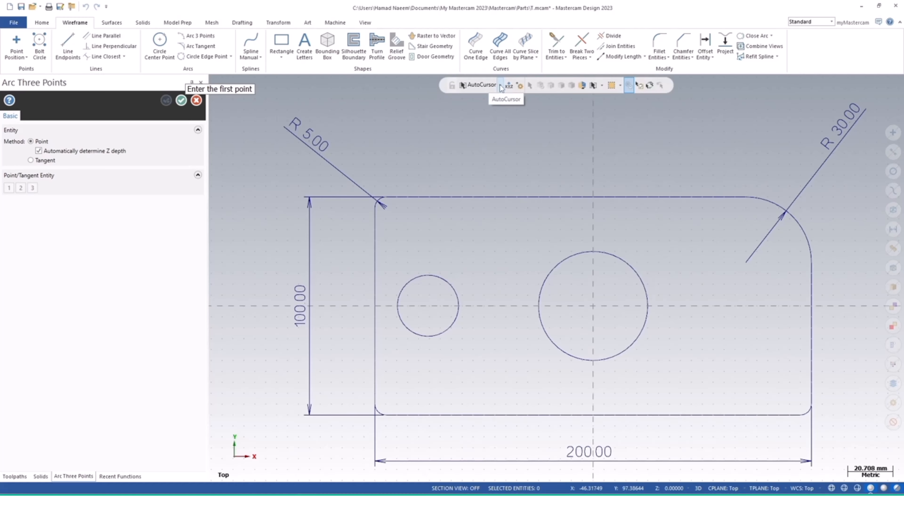
{"action": "left_click", "coordinate": [500, 85]}
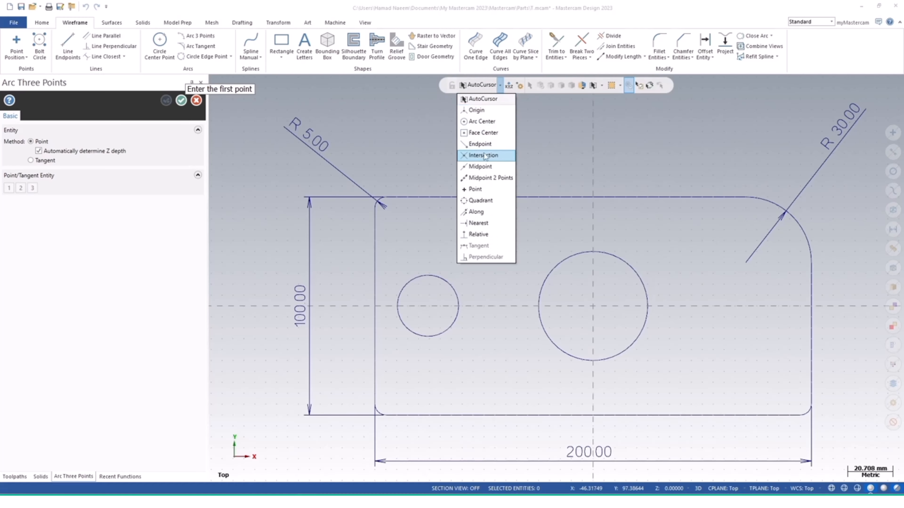
{"action": "left_click", "coordinate": [491, 202]}
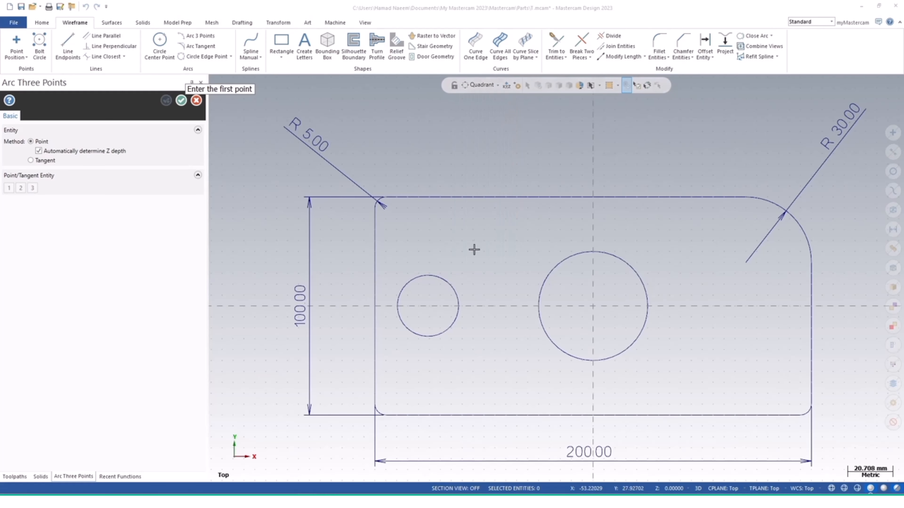
{"action": "left_click", "coordinate": [428, 276]}
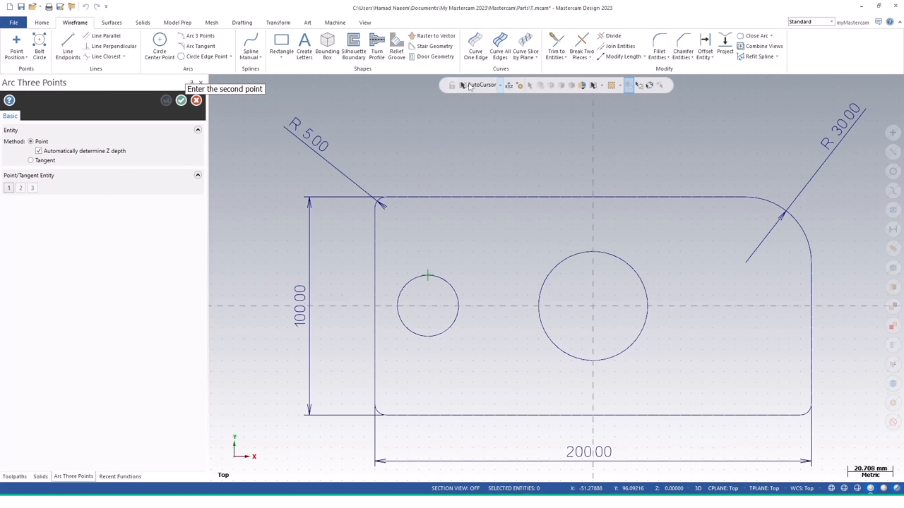
{"action": "left_click", "coordinate": [500, 85]}
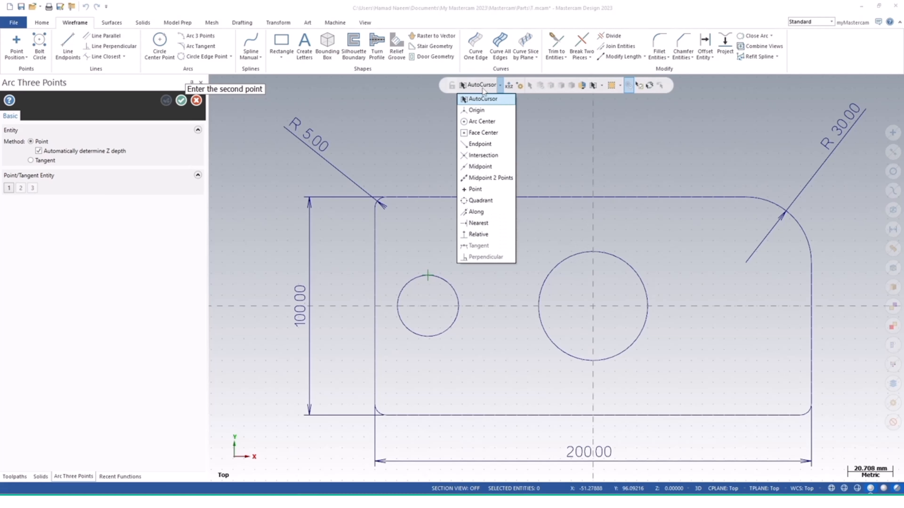
{"action": "left_click", "coordinate": [480, 201]}
{"action": "left_click", "coordinate": [592, 251]}
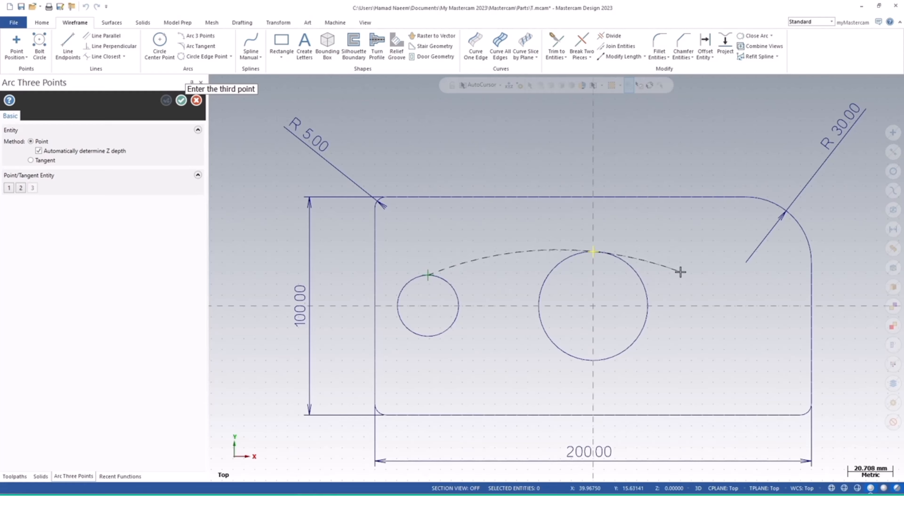
{"action": "left_click", "coordinate": [691, 278]}
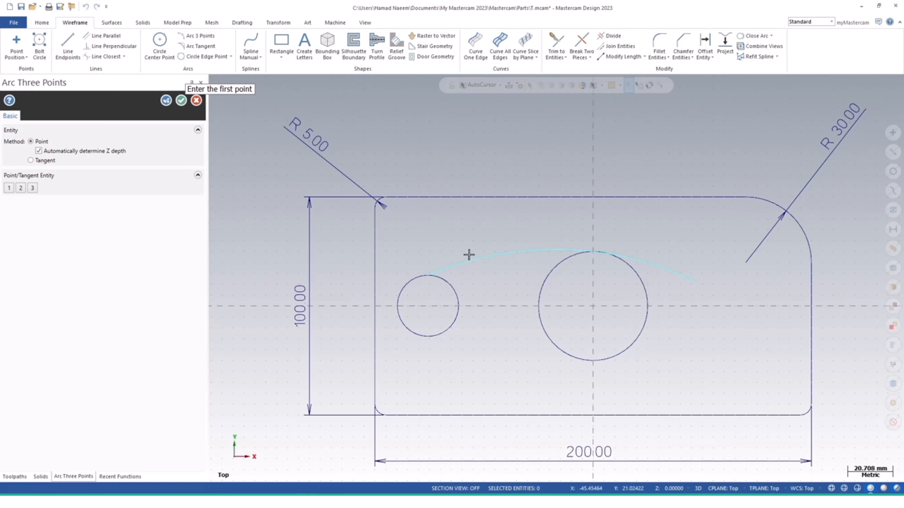
Trim the three-point arc at the central circle's top quadrant, removing the portion that runs beyond the circle
{"action": "left_click", "coordinate": [555, 45]}
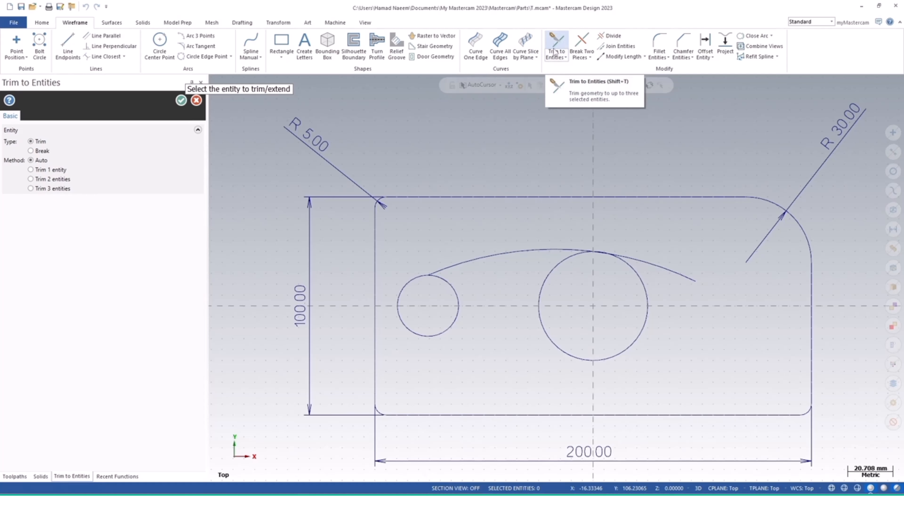
{"action": "scroll", "coordinate": [626, 258], "scroll_direction": "up", "scroll_amount": 3}
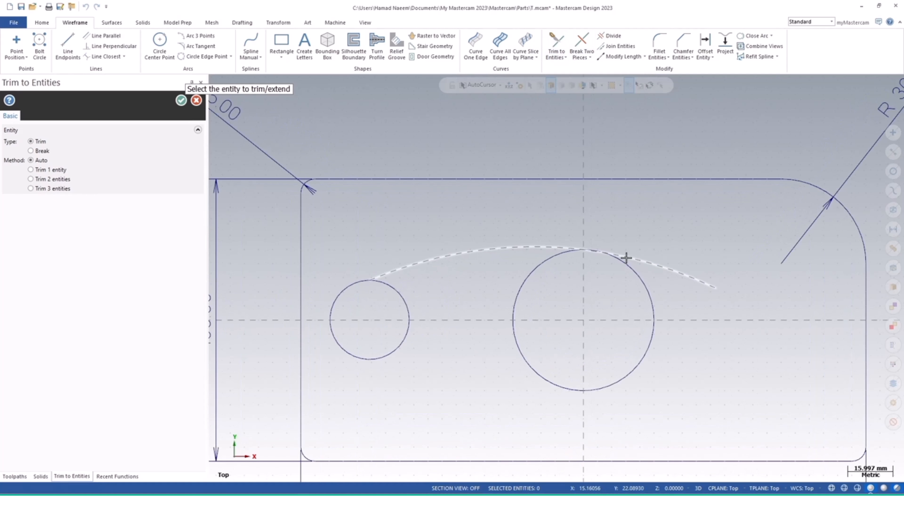
{"action": "scroll", "coordinate": [626, 258], "scroll_direction": "up", "scroll_amount": 2}
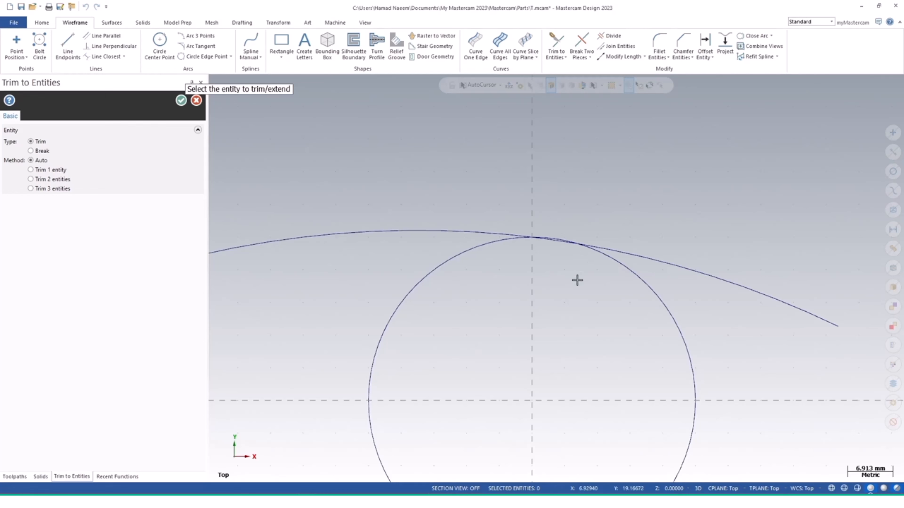
{"action": "left_click", "coordinate": [479, 232]}
{"action": "left_click", "coordinate": [506, 241]}
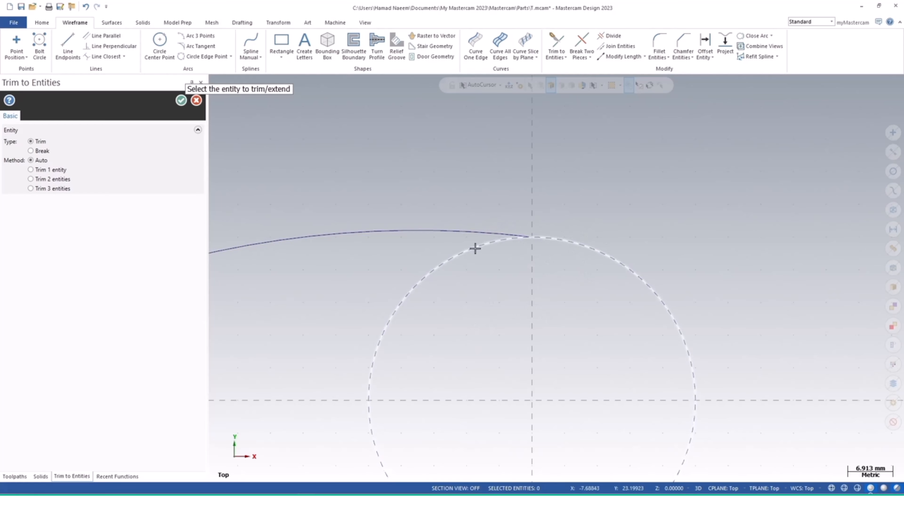
{"action": "left_click", "coordinate": [181, 101]}
{"action": "scroll", "coordinate": [499, 292], "scroll_direction": "down", "scroll_amount": 3}
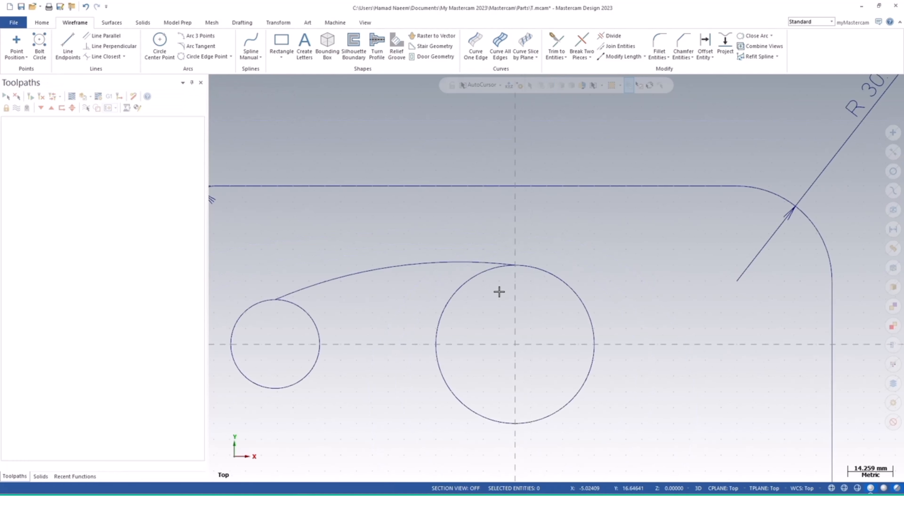
{"action": "scroll", "coordinate": [499, 292], "scroll_direction": "down", "scroll_amount": 2}
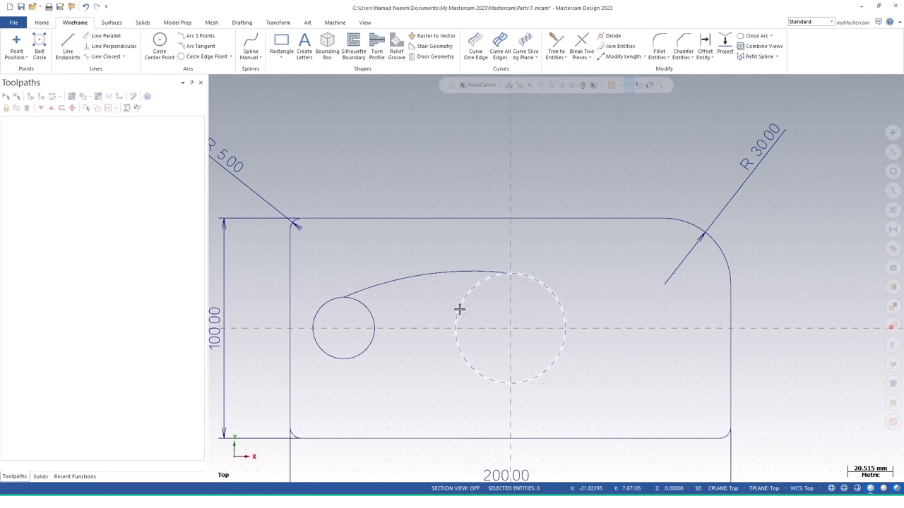
Mirror a copy of the trimmed arc about both the X and Y axes to form four arcs around the central circle
{"action": "left_click", "coordinate": [423, 278]}
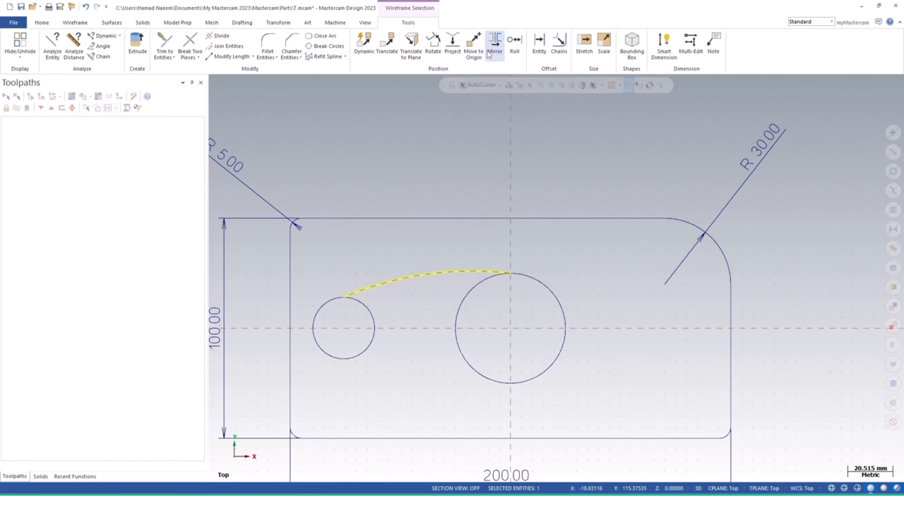
{"action": "left_click", "coordinate": [495, 46]}
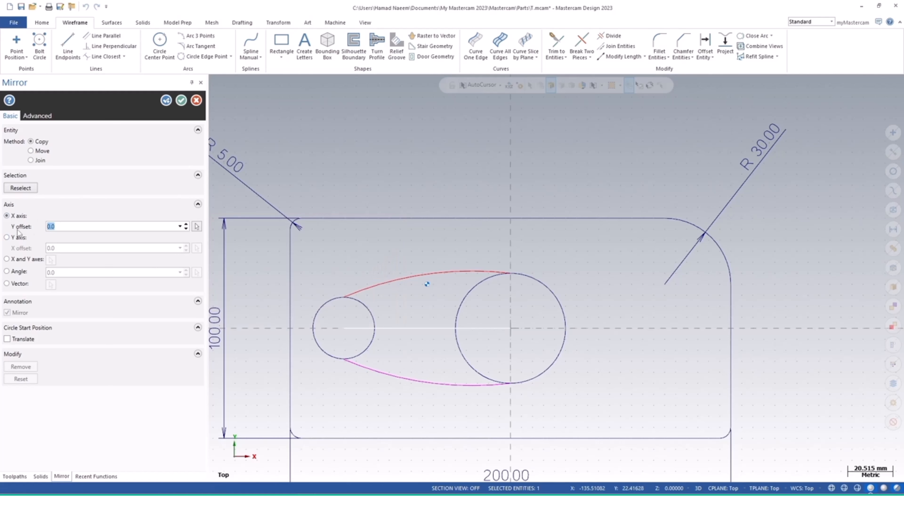
{"action": "left_click", "coordinate": [6, 237]}
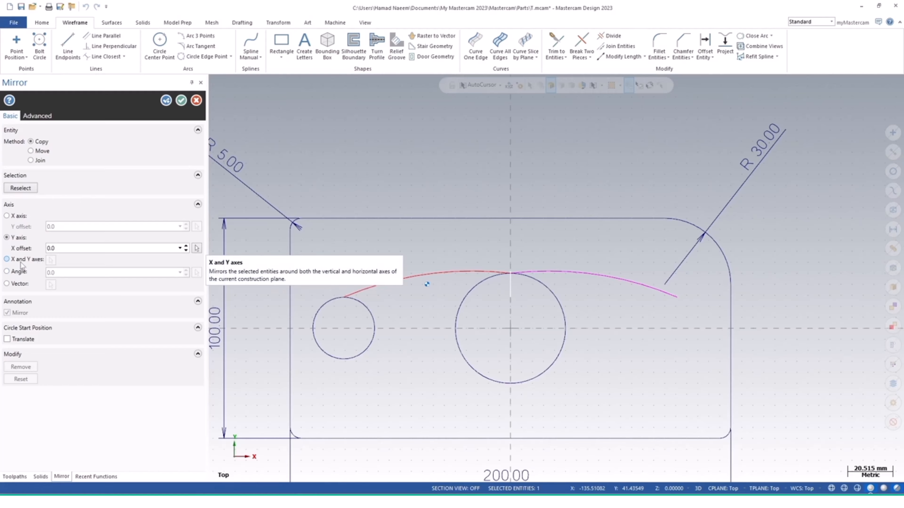
{"action": "left_click", "coordinate": [7, 259]}
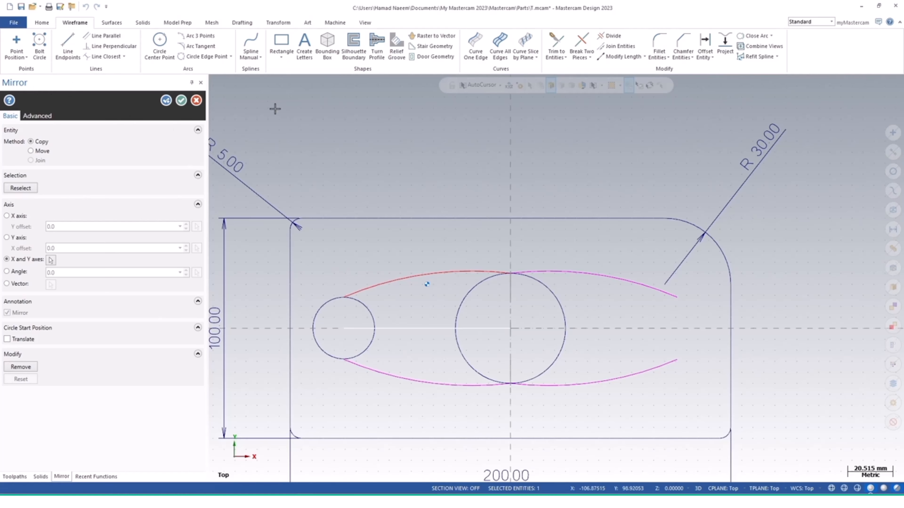
{"action": "left_click", "coordinate": [181, 101]}
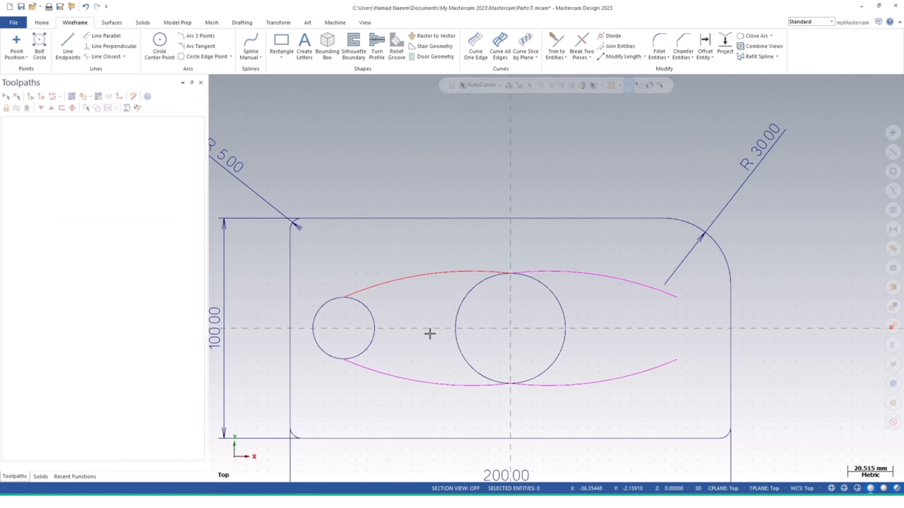
Mirror a copy of the small left circle about the Y axis with an X offset of 0.0
{"action": "left_click", "coordinate": [370, 315]}
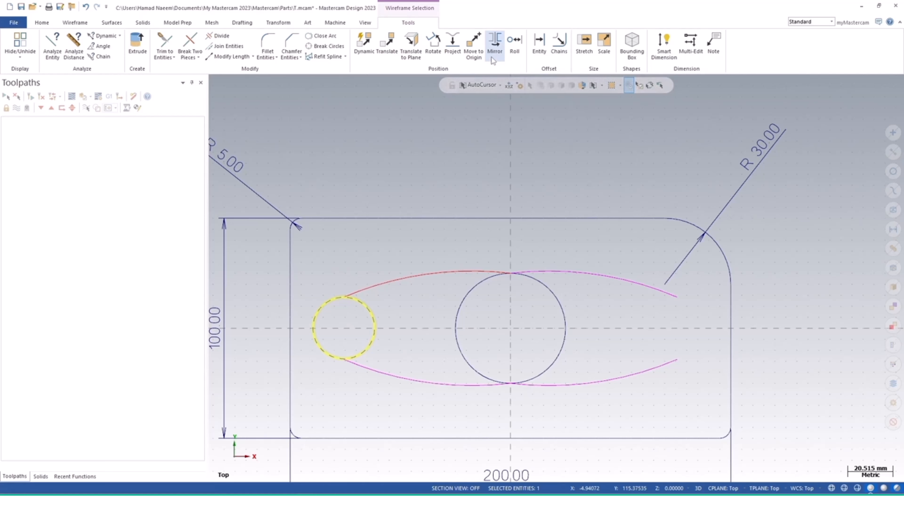
{"action": "left_click", "coordinate": [494, 45]}
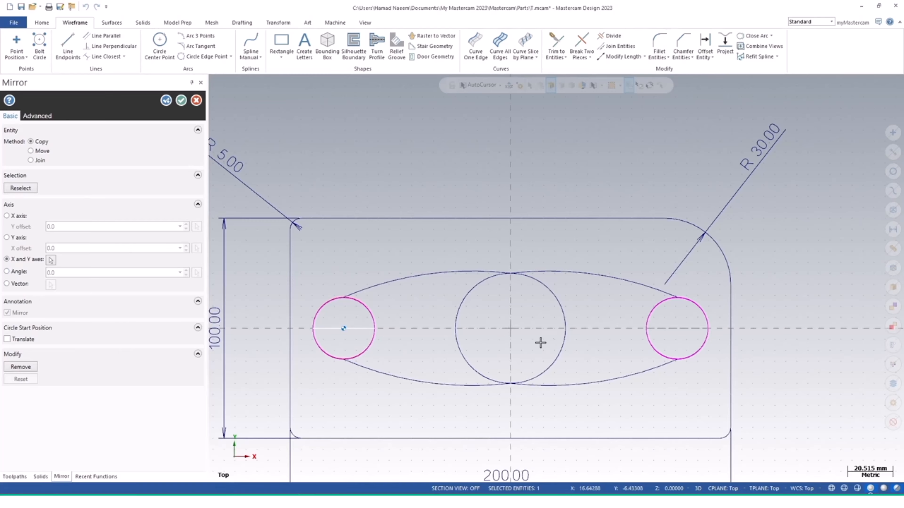
{"action": "left_click", "coordinate": [7, 238]}
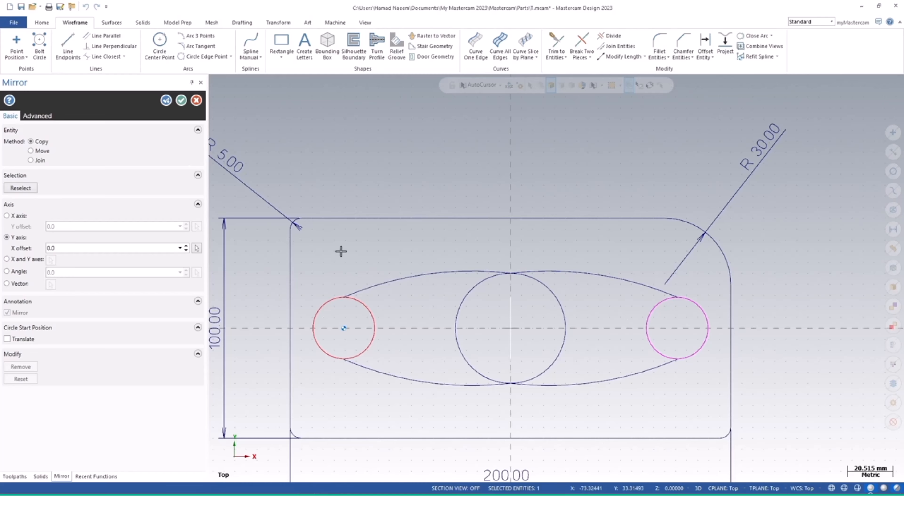
{"action": "left_click", "coordinate": [181, 100]}
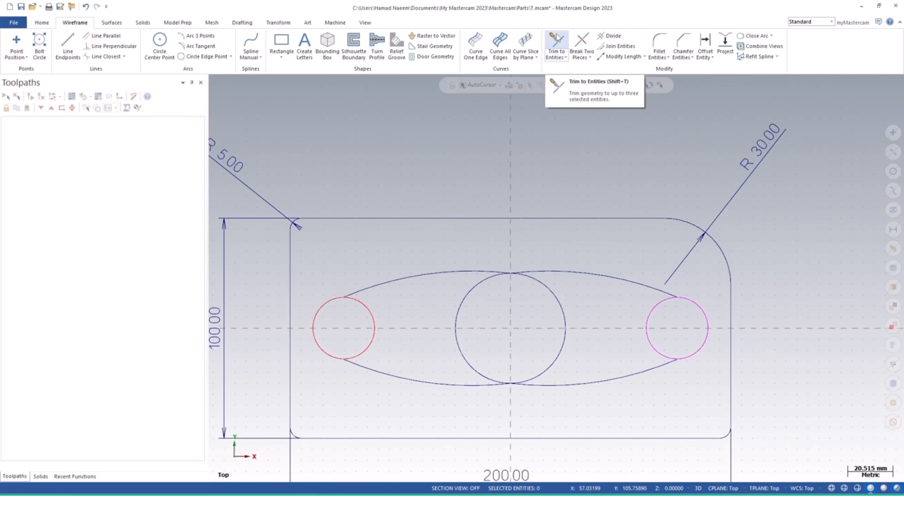
Try to trim the small left circle against the upper left arc with Trim to Entities
{"action": "left_click", "coordinate": [557, 45]}
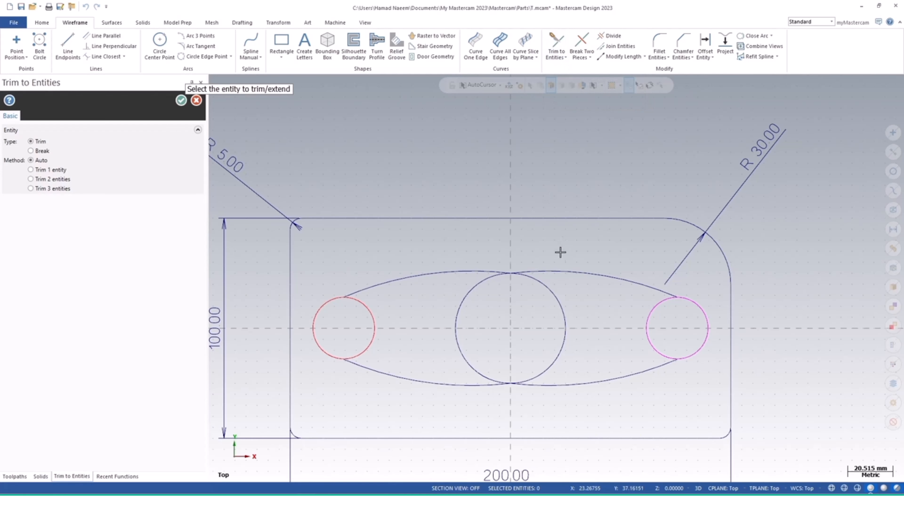
{"action": "left_click", "coordinate": [486, 280]}
{"action": "left_click", "coordinate": [367, 289]}
{"action": "left_click", "coordinate": [361, 304]}
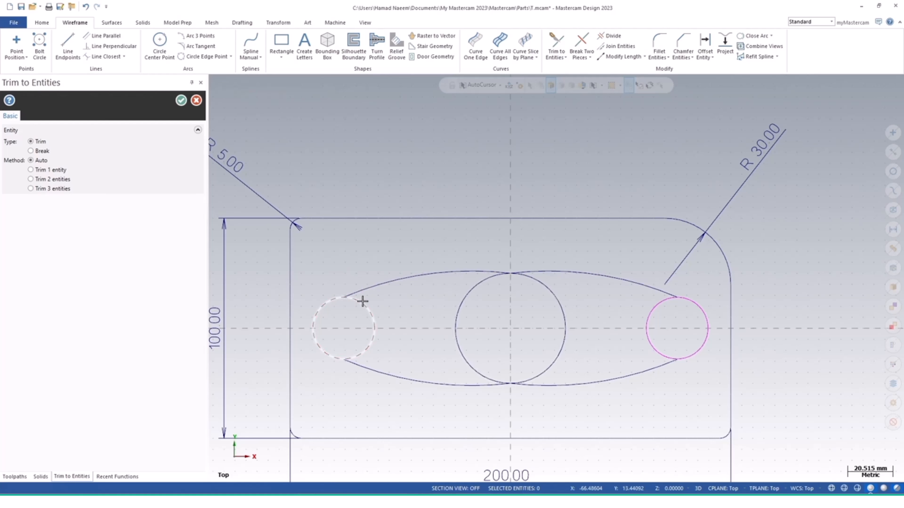
{"action": "left_click", "coordinate": [382, 298]}
{"action": "left_click", "coordinate": [180, 103]}
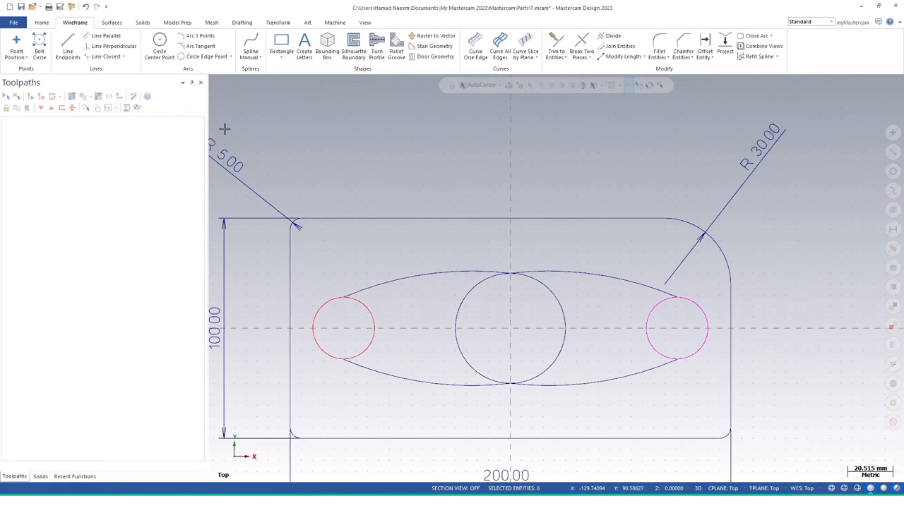
{"action": "left_click", "coordinate": [72, 42]}
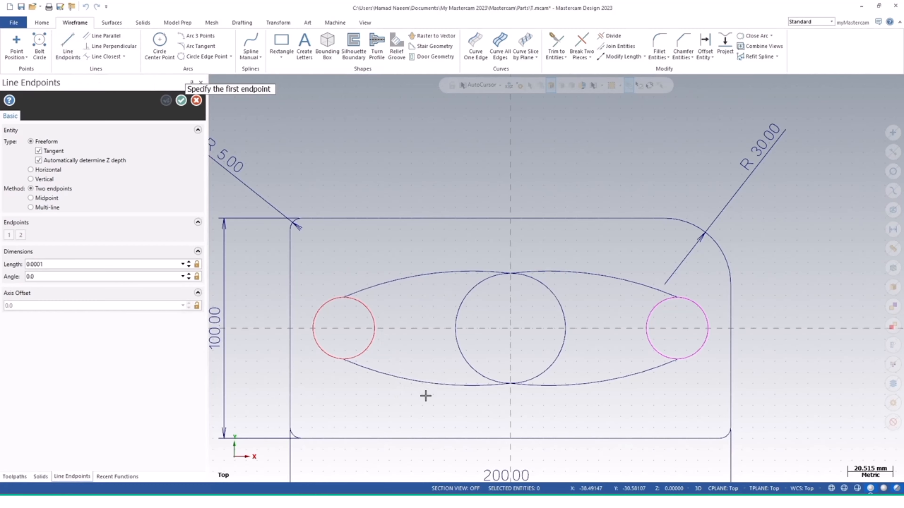
{"action": "left_click", "coordinate": [181, 101]}
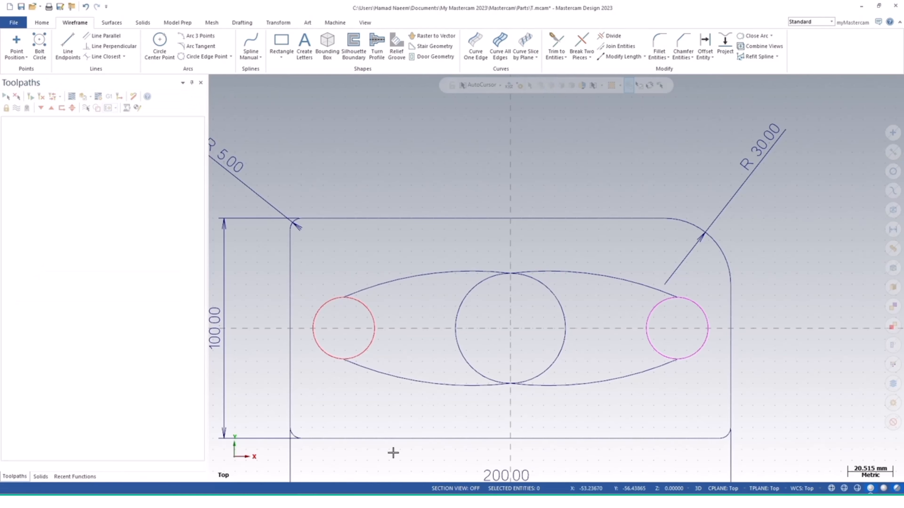
Extend the lower left arc to the small left circle with Trim to Entities, closing the gap at the circle's bottom
{"action": "scroll", "coordinate": [341, 352], "scroll_direction": "up", "scroll_amount": 4}
{"action": "scroll", "coordinate": [329, 357], "scroll_direction": "up", "scroll_amount": 5}
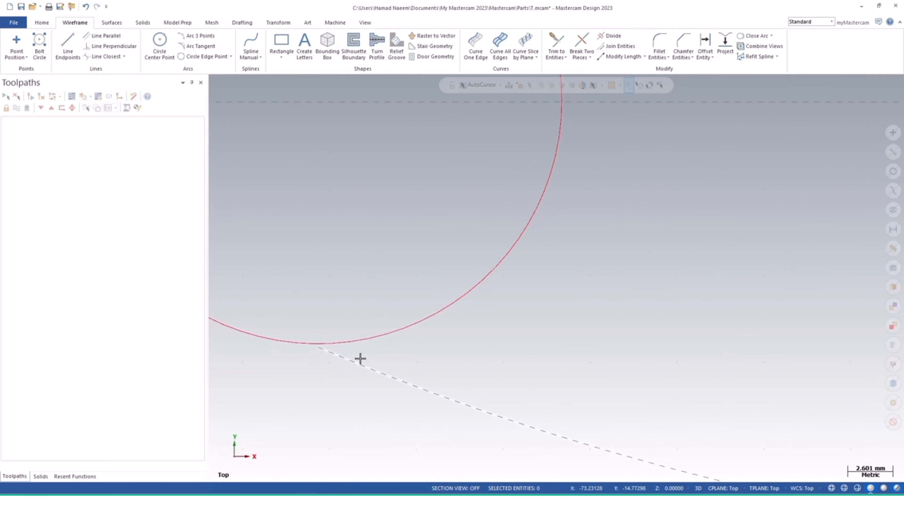
{"action": "scroll", "coordinate": [360, 360], "scroll_direction": "down", "scroll_amount": 1}
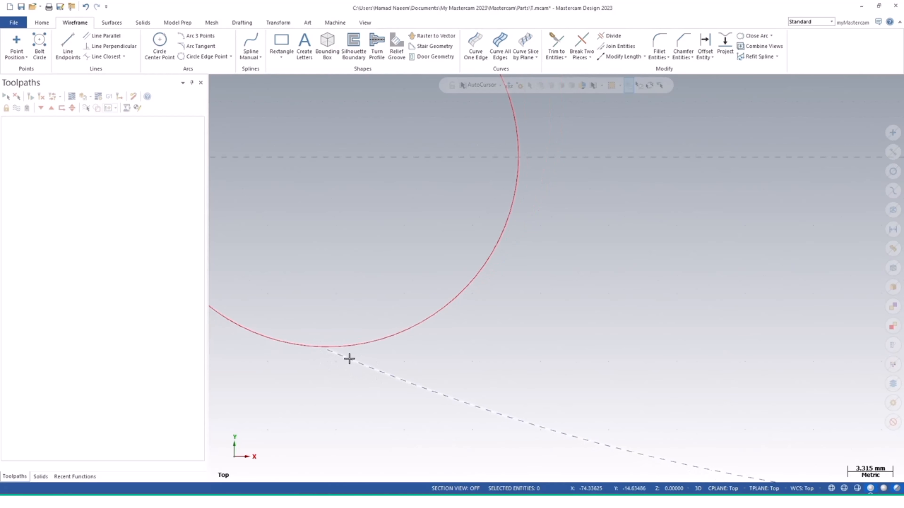
{"action": "left_click", "coordinate": [557, 50]}
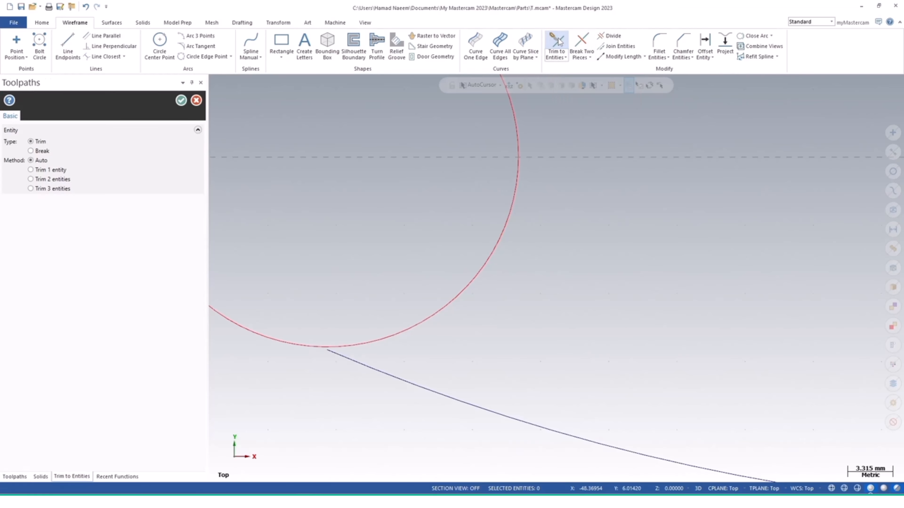
{"action": "left_click", "coordinate": [565, 60]}
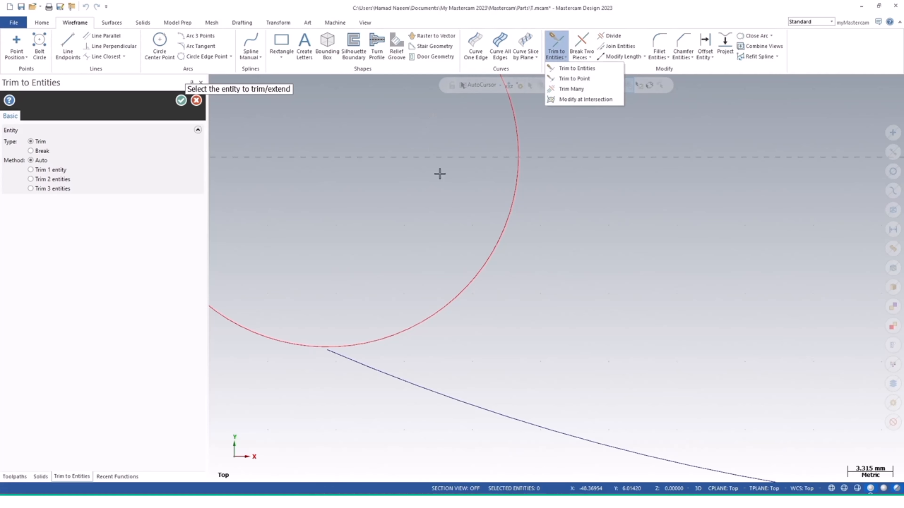
{"action": "left_click", "coordinate": [411, 245]}
{"action": "left_click", "coordinate": [369, 365]}
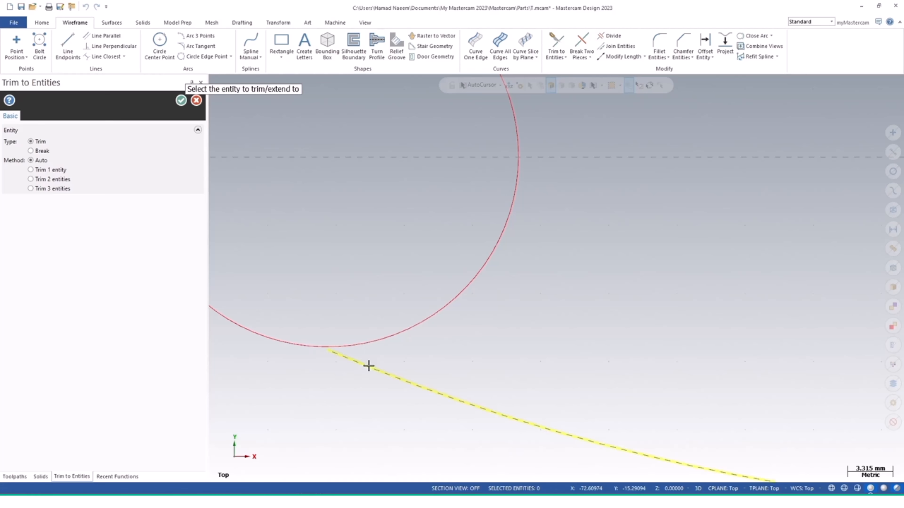
{"action": "left_click", "coordinate": [340, 346]}
{"action": "scroll", "coordinate": [349, 350], "scroll_direction": "down", "scroll_amount": 4}
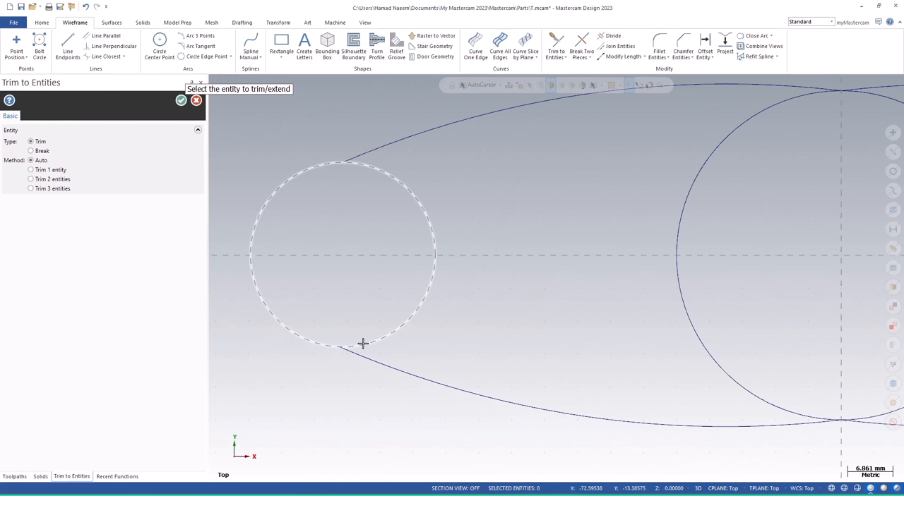
{"action": "left_click", "coordinate": [363, 344]}
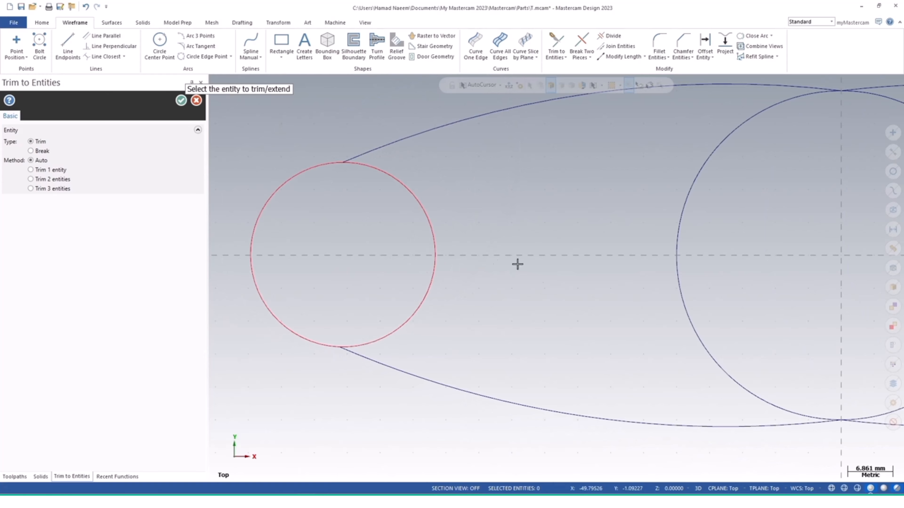
Extend the lower right arc to the bottom of the small right circle and accept the trim
{"action": "scroll", "coordinate": [559, 301], "scroll_direction": "down", "scroll_amount": 3}
{"action": "scroll", "coordinate": [706, 328], "scroll_direction": "down", "scroll_amount": 1}
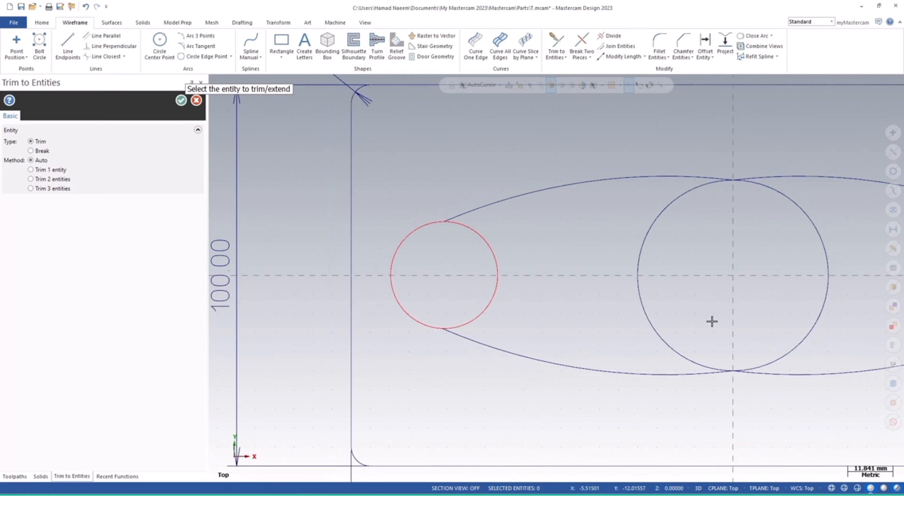
{"action": "middle_click_drag", "start_coordinate": [712, 323], "coordinate": [314, 323]}
{"action": "scroll", "coordinate": [627, 325], "scroll_direction": "up", "scroll_amount": 1}
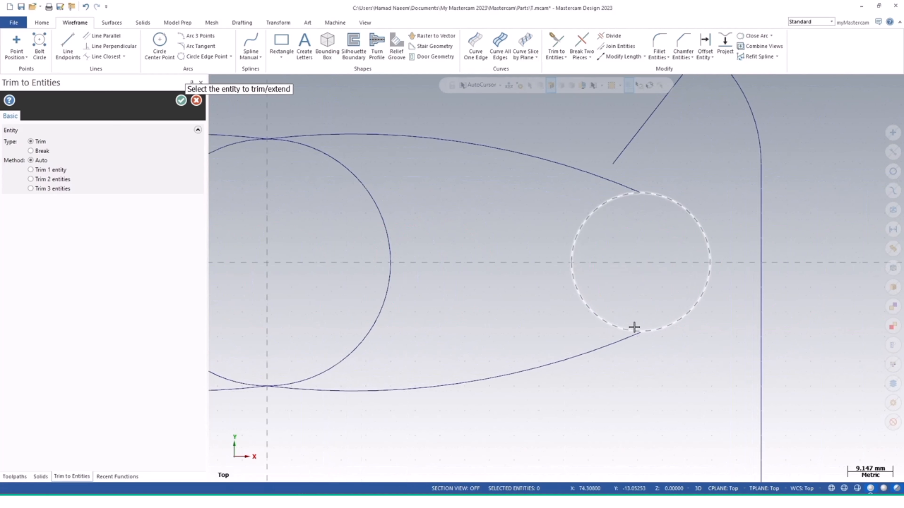
{"action": "left_click", "coordinate": [634, 327]}
{"action": "scroll", "coordinate": [640, 331], "scroll_direction": "up", "scroll_amount": 3}
{"action": "left_click", "coordinate": [621, 339]}
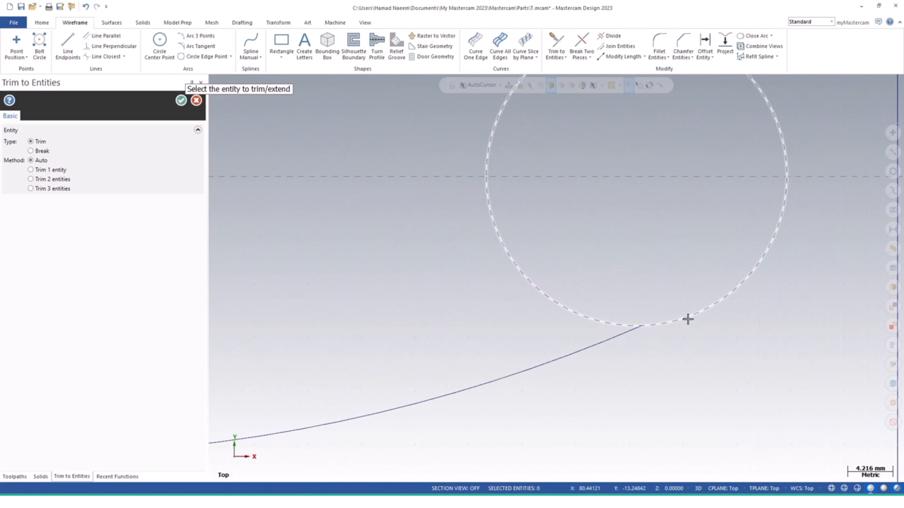
{"action": "left_click", "coordinate": [181, 100]}
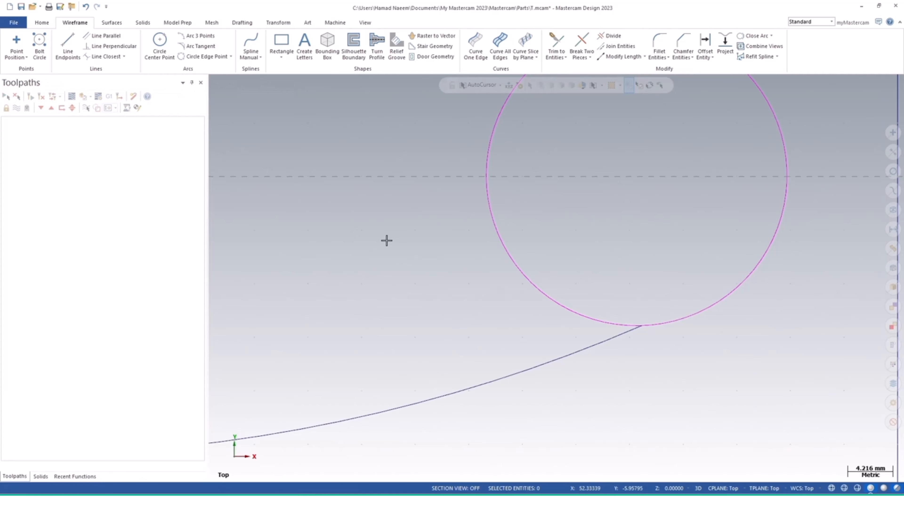
Break the small left circle with Break Two Pieces at its top and bottom, where the two left arcs end
{"action": "scroll", "coordinate": [437, 289], "scroll_direction": "down", "scroll_amount": 6}
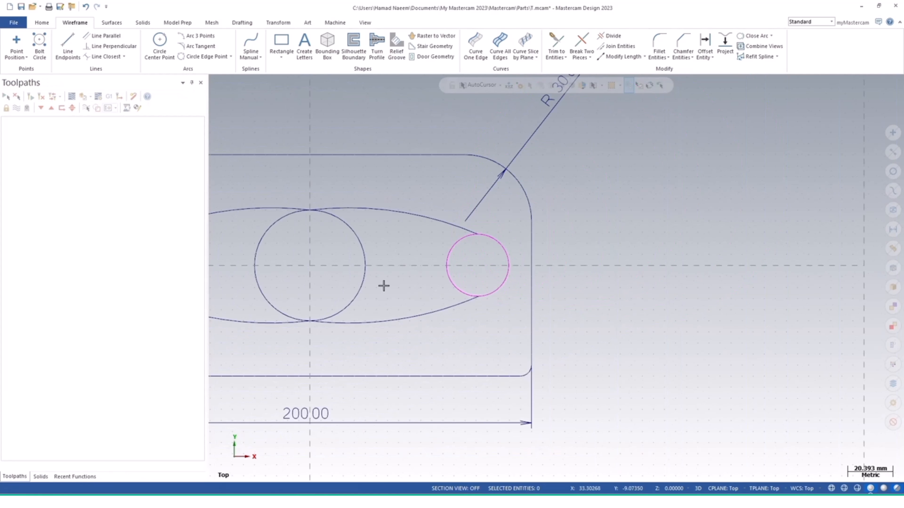
{"action": "middle_click_drag", "start_coordinate": [348, 286], "coordinate": [604, 282]}
{"action": "scroll", "coordinate": [429, 251], "scroll_direction": "up", "scroll_amount": 1}
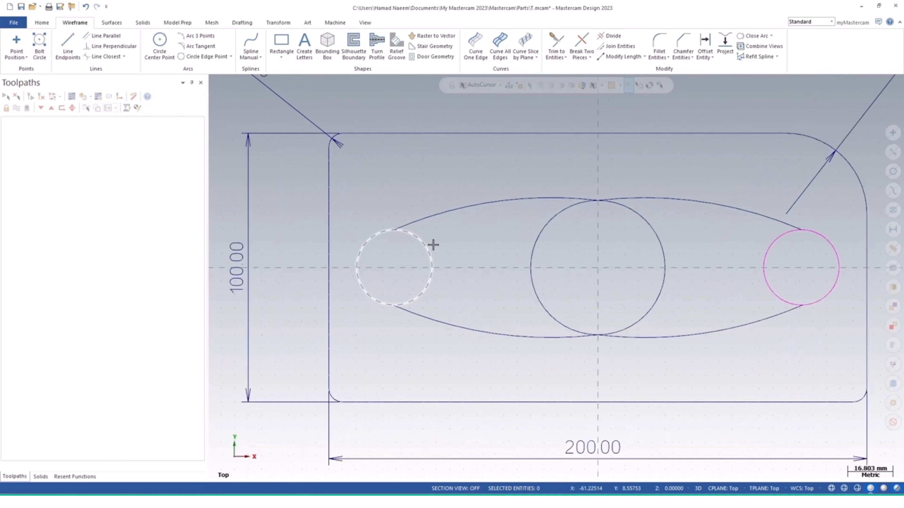
{"action": "scroll", "coordinate": [434, 245], "scroll_direction": "up", "scroll_amount": 3}
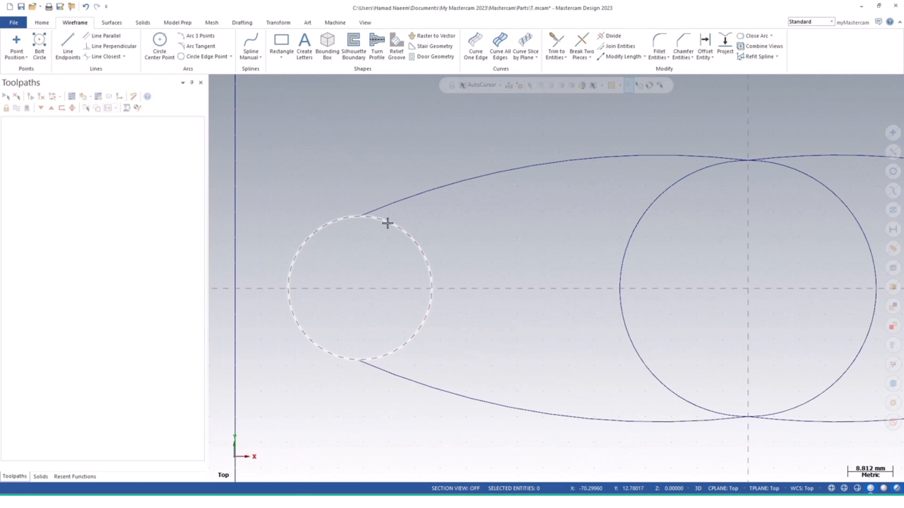
{"action": "left_click", "coordinate": [430, 298]}
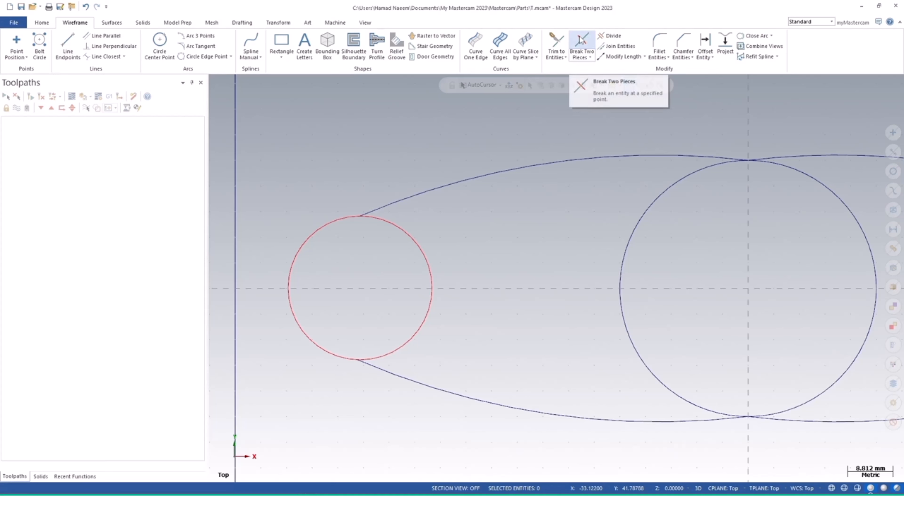
{"action": "left_click", "coordinate": [582, 46]}
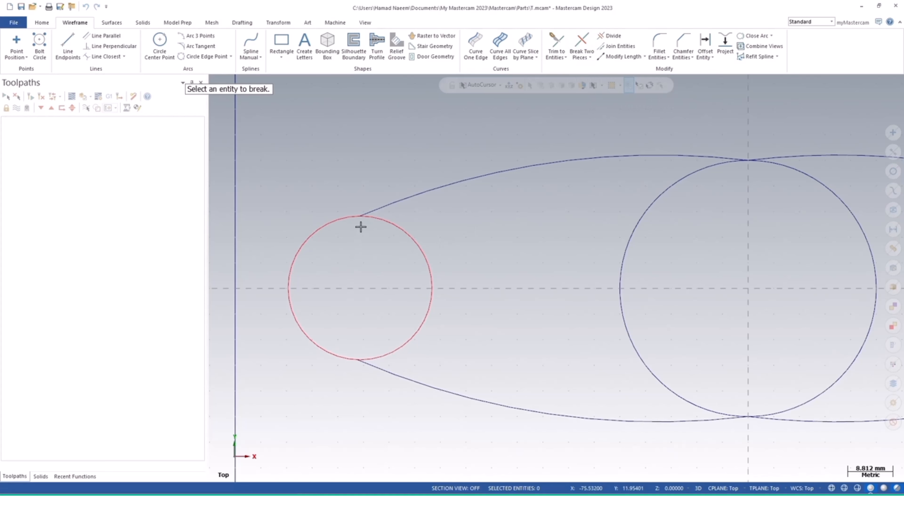
{"action": "left_click", "coordinate": [348, 217]}
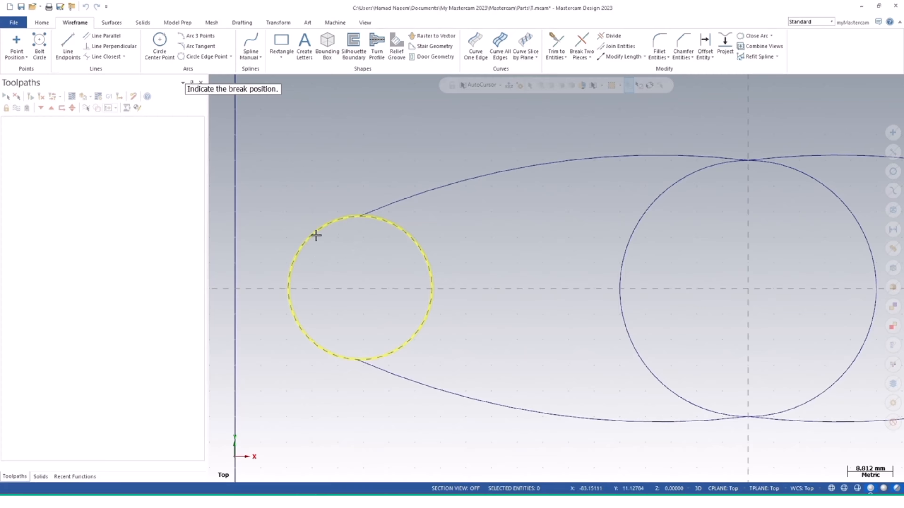
{"action": "left_click", "coordinate": [359, 216]}
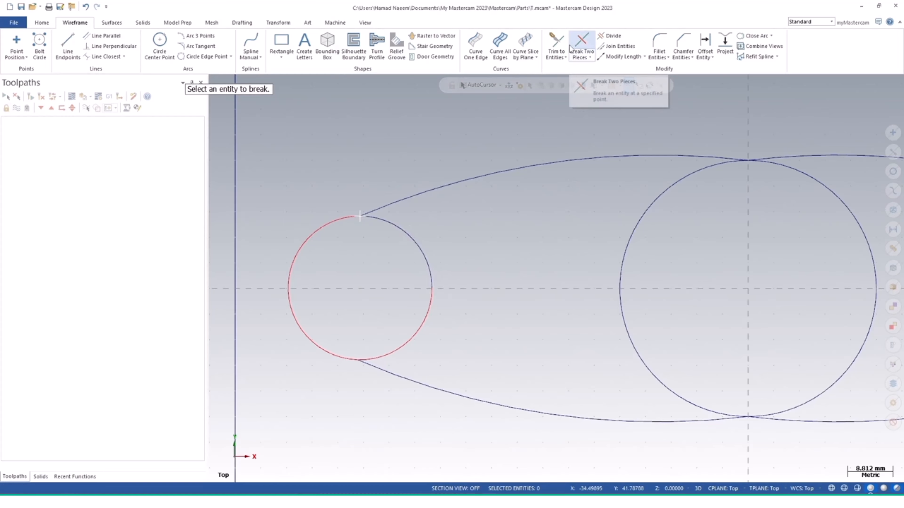
{"action": "left_click", "coordinate": [417, 327]}
{"action": "left_click", "coordinate": [359, 360]}
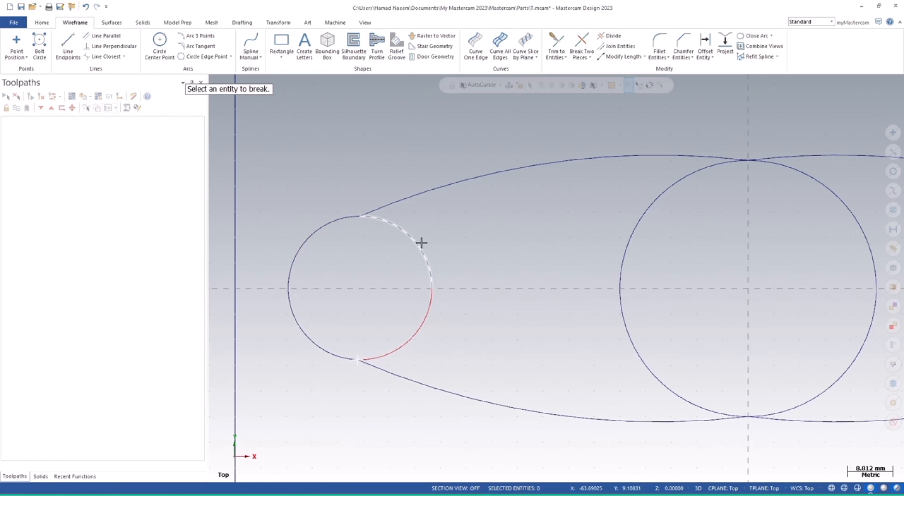
Break the large central circle at its top and bottom, where the left and right arcs meet
{"action": "scroll", "coordinate": [472, 308], "scroll_direction": "down", "scroll_amount": 3}
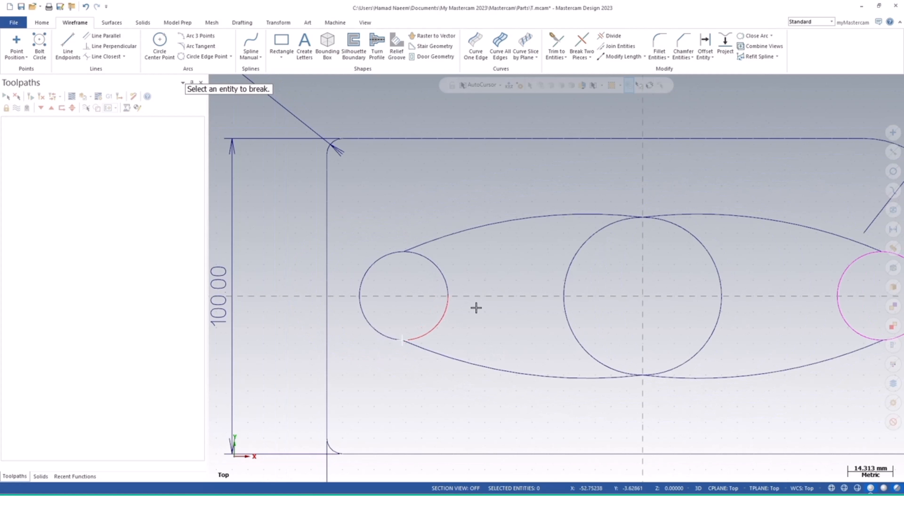
{"action": "middle_click_drag", "start_coordinate": [615, 294], "coordinate": [528, 294]}
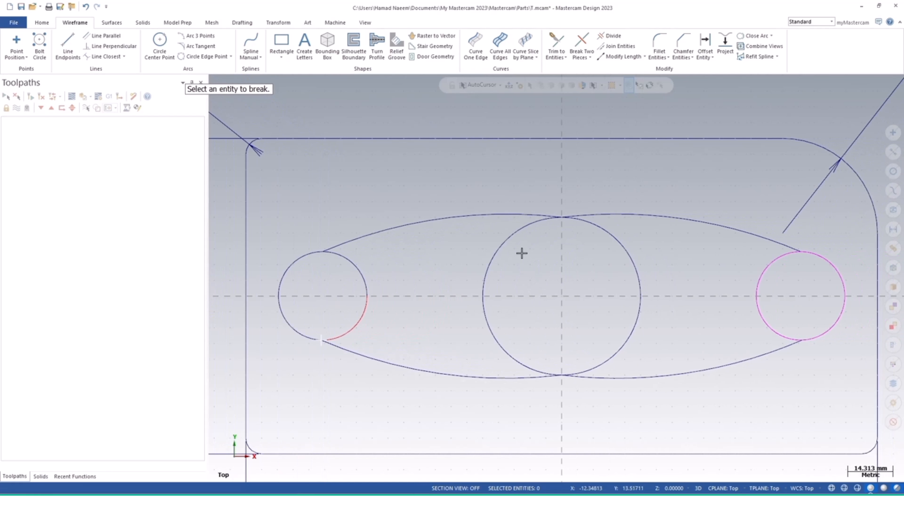
{"action": "left_click", "coordinate": [521, 231]}
{"action": "left_click", "coordinate": [562, 218]}
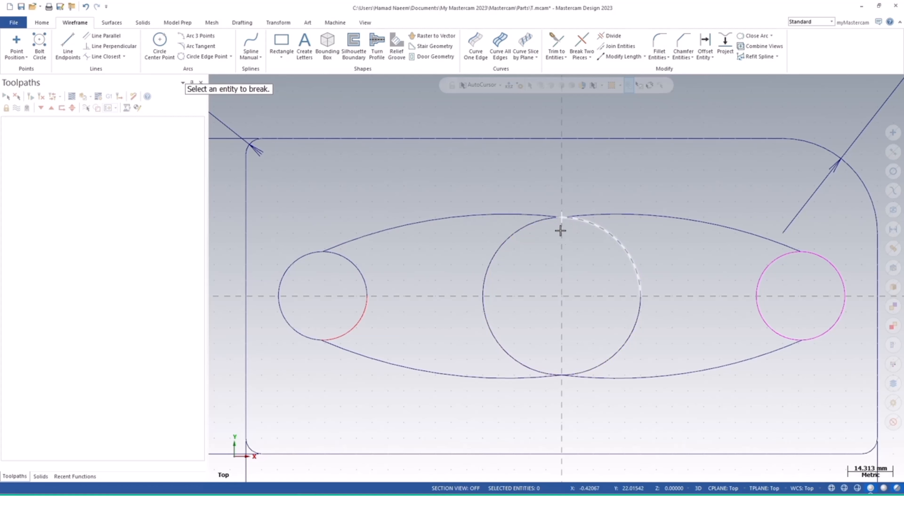
{"action": "left_click", "coordinate": [488, 319]}
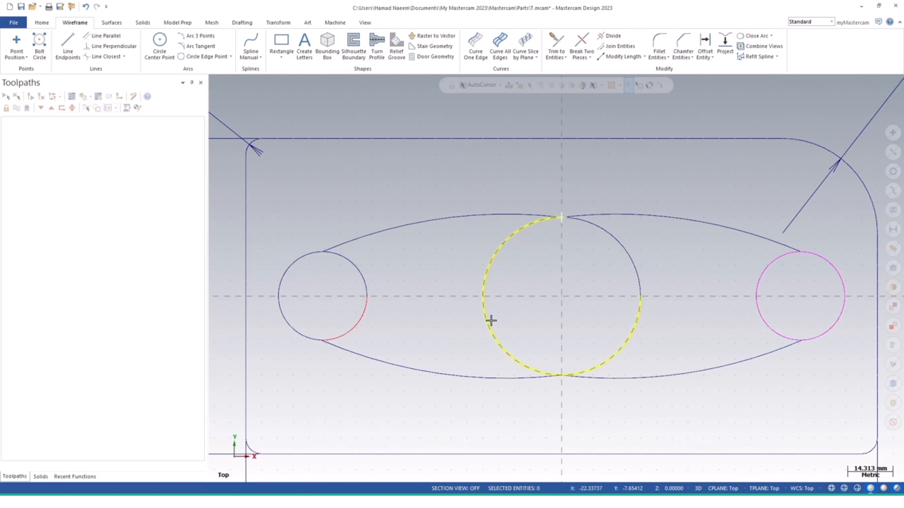
{"action": "left_click", "coordinate": [562, 376]}
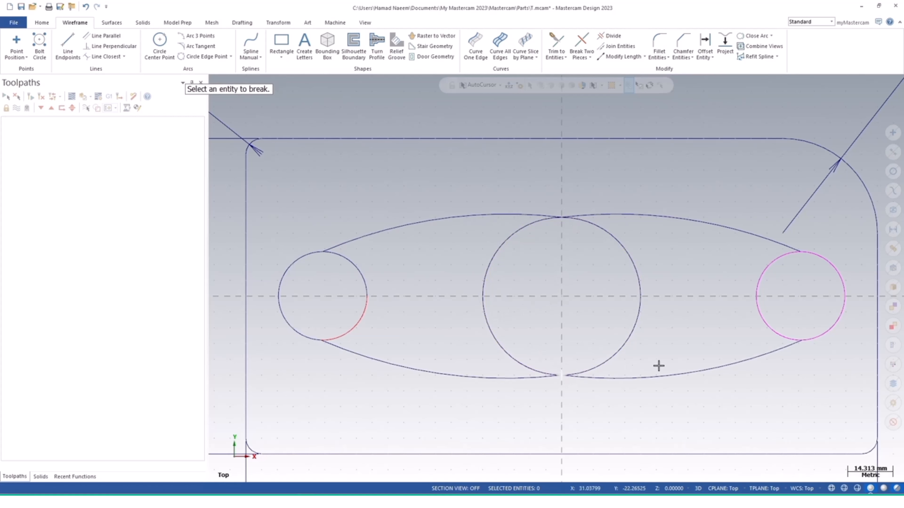
Break the small right circle at its top and bottom arc endpoints and finish breaking entities
{"action": "middle_click_drag", "start_coordinate": [735, 352], "coordinate": [563, 367]}
{"action": "left_click", "coordinate": [617, 271]}
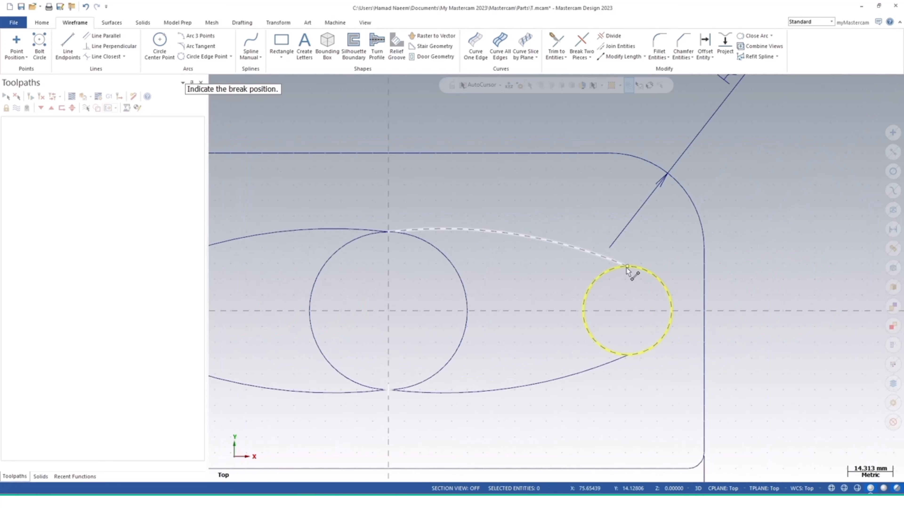
{"action": "left_click", "coordinate": [627, 267]}
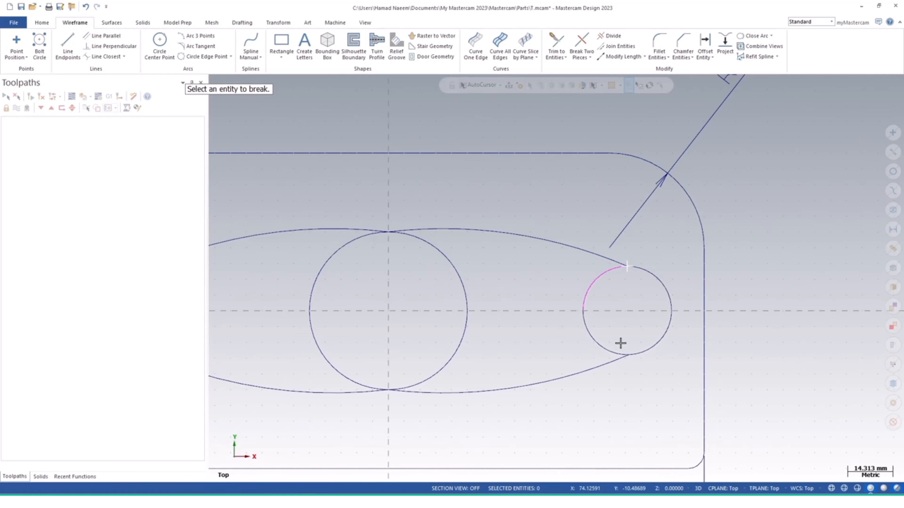
{"action": "left_click", "coordinate": [614, 350]}
{"action": "left_click", "coordinate": [629, 356]}
{"action": "key", "text": "Escape"}
Delete the two inner arc pieces of the small right circle, leaving its outer half as the end cap
{"action": "left_click", "coordinate": [592, 298]}
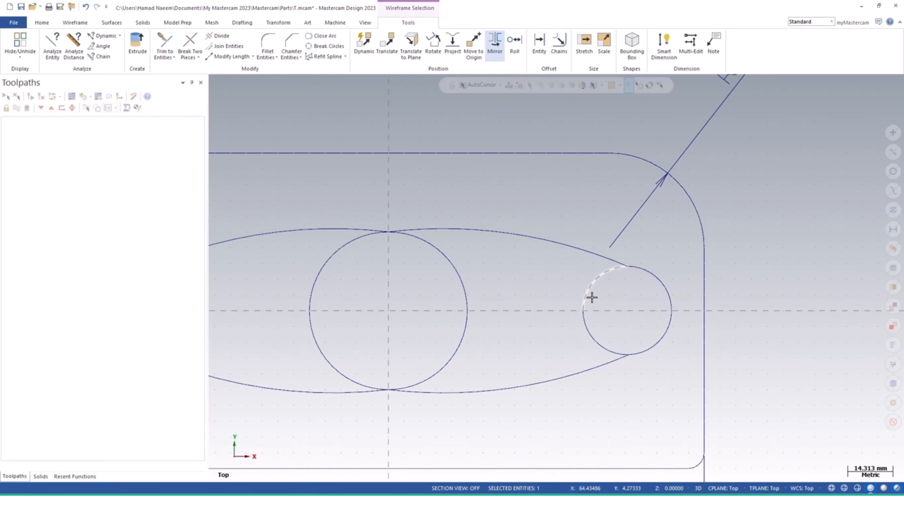
{"action": "key", "text": "Delete"}
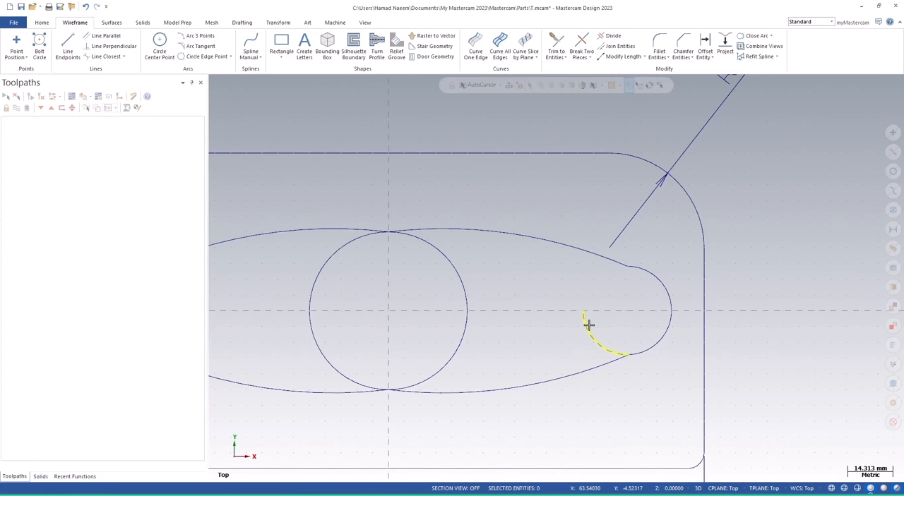
{"action": "left_click", "coordinate": [587, 323]}
{"action": "key", "text": "Delete"}
Delete all the arc pieces of the large central circle
{"action": "left_click", "coordinate": [472, 302]}
{"action": "key", "text": "Delete"}
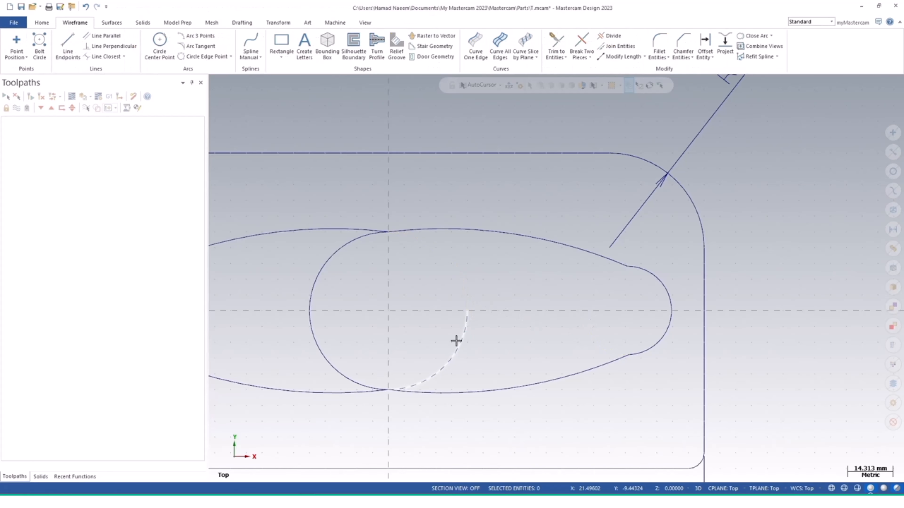
{"action": "left_click", "coordinate": [456, 341]}
{"action": "key", "text": "Delete"}
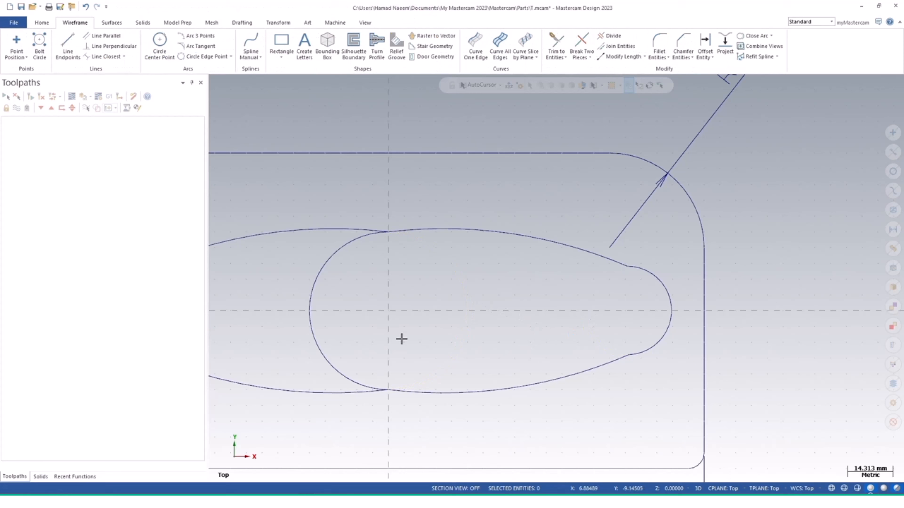
{"action": "left_click", "coordinate": [318, 294]}
{"action": "key", "text": "Delete"}
Delete the two inner arc pieces of the small left circle, leaving only its outer half
{"action": "scroll", "coordinate": [386, 307], "scroll_direction": "down", "scroll_amount": 5}
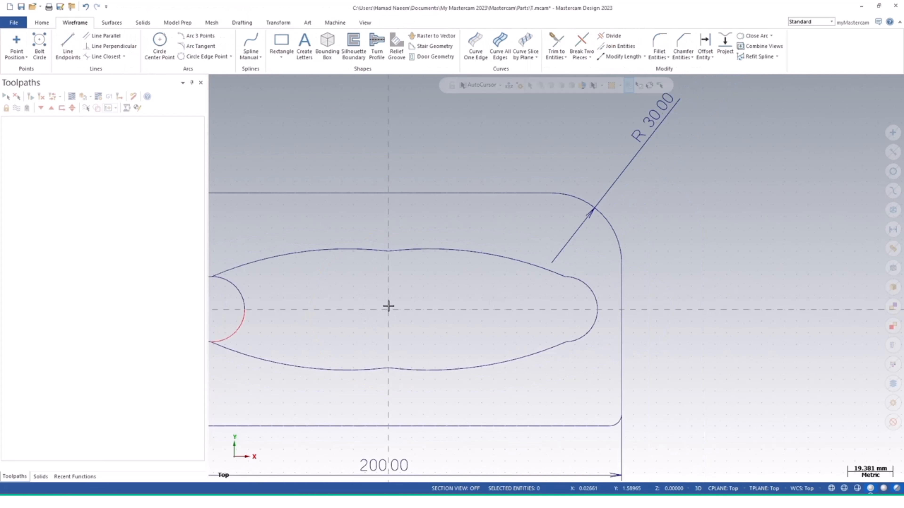
{"action": "left_click", "coordinate": [312, 300]}
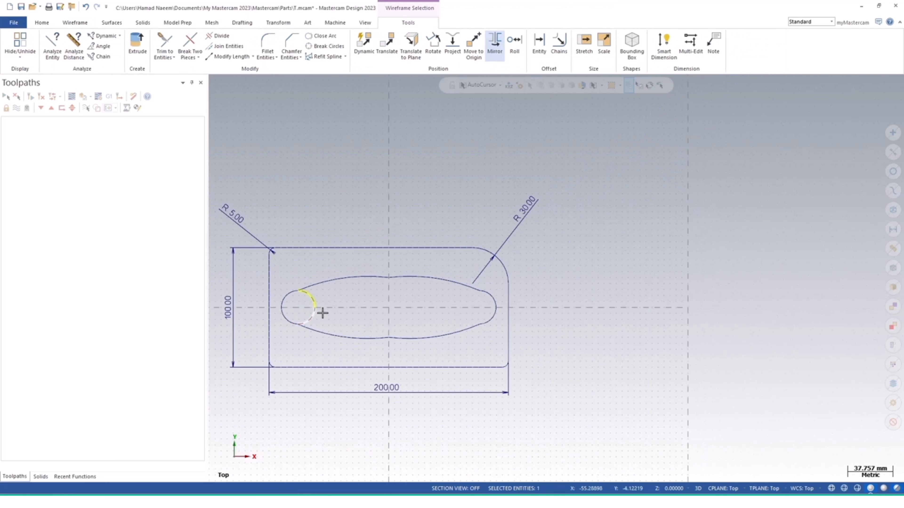
{"action": "key", "text": "Delete"}
{"action": "left_click", "coordinate": [313, 317]}
{"action": "key", "text": "Delete"}
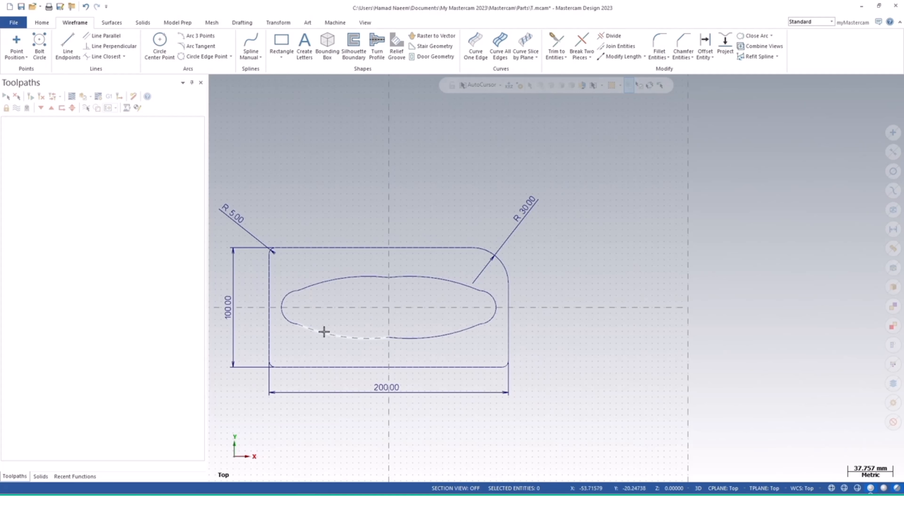
Try to join all the entities of the closed inner profile with Join Entities, with Fill gaps enabled
{"action": "scroll", "coordinate": [350, 298], "scroll_direction": "up", "scroll_amount": 1}
{"action": "scroll", "coordinate": [351, 298], "scroll_direction": "up", "scroll_amount": 1}
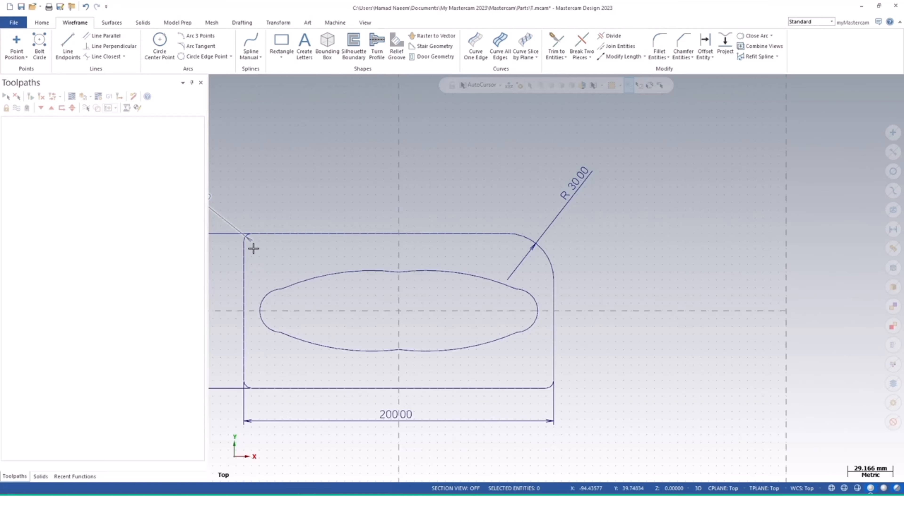
{"action": "left_click", "coordinate": [340, 276]}
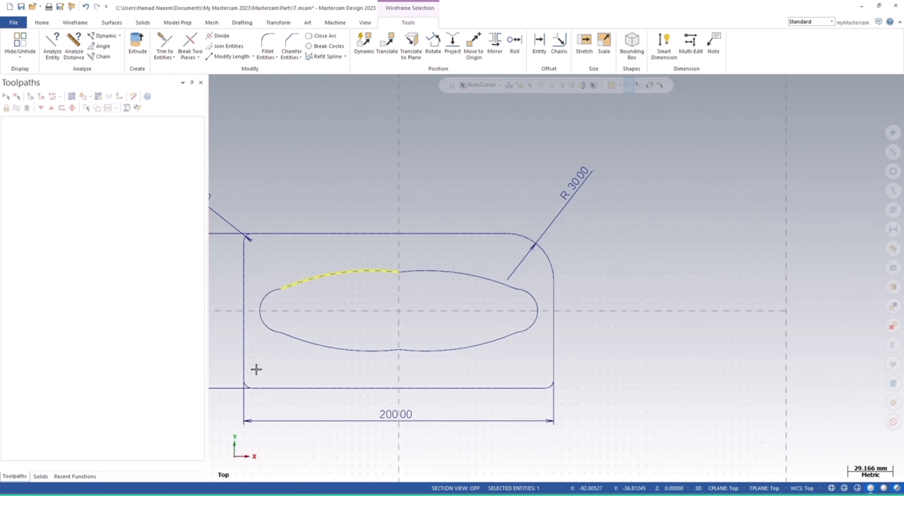
{"action": "left_click_drag", "start_coordinate": [256, 371], "coordinate": [544, 260]}
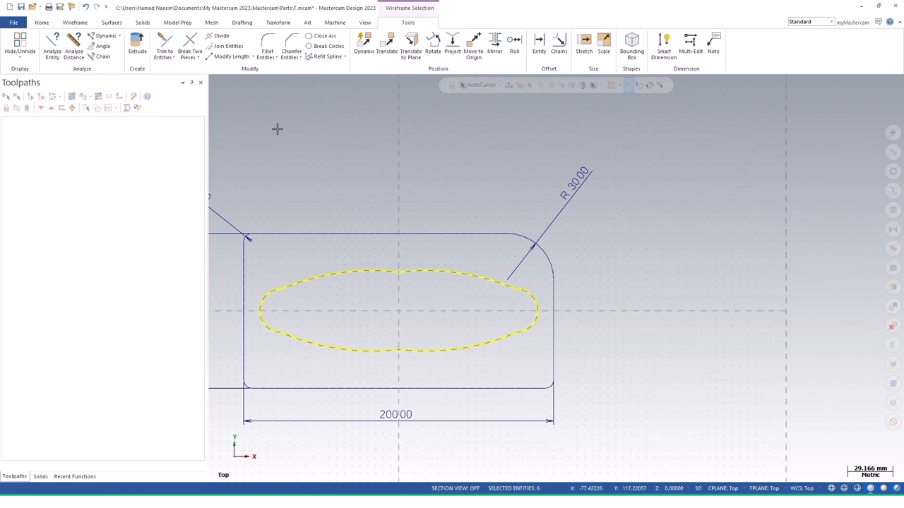
{"action": "left_click", "coordinate": [228, 46]}
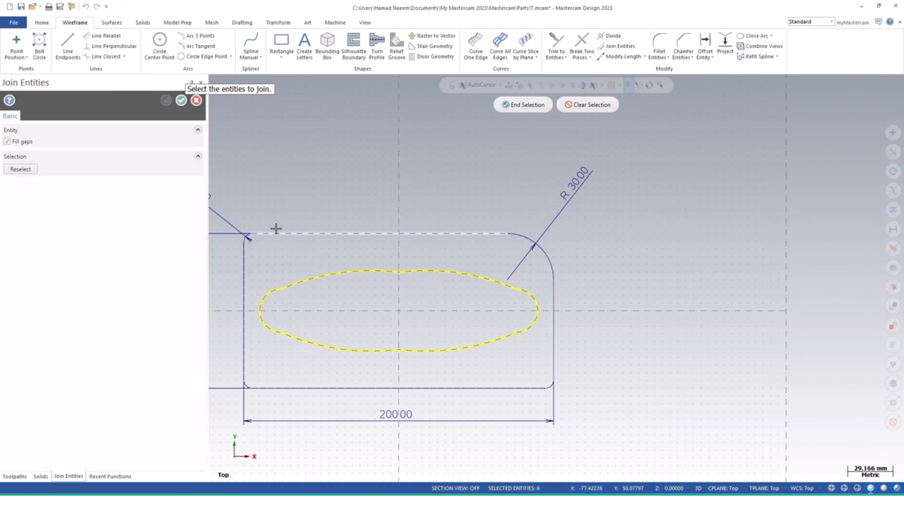
{"action": "left_click", "coordinate": [532, 106]}
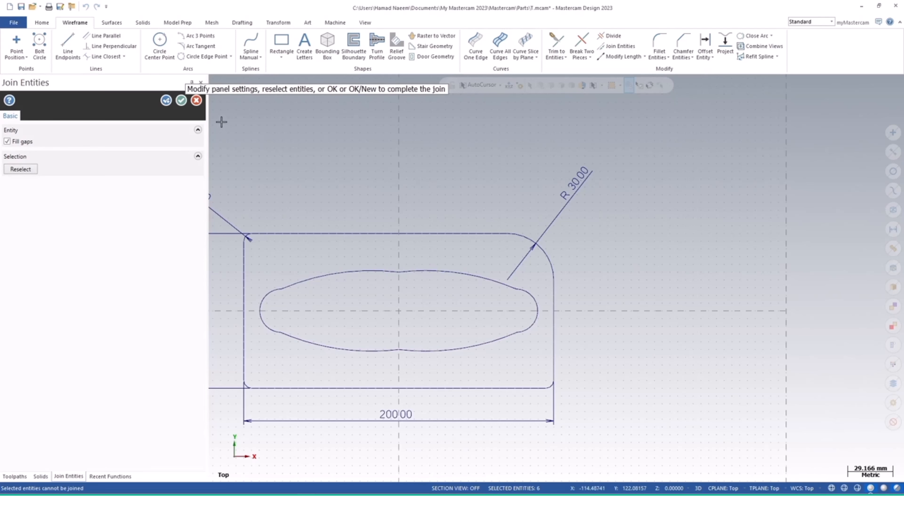
{"action": "left_click", "coordinate": [181, 100]}
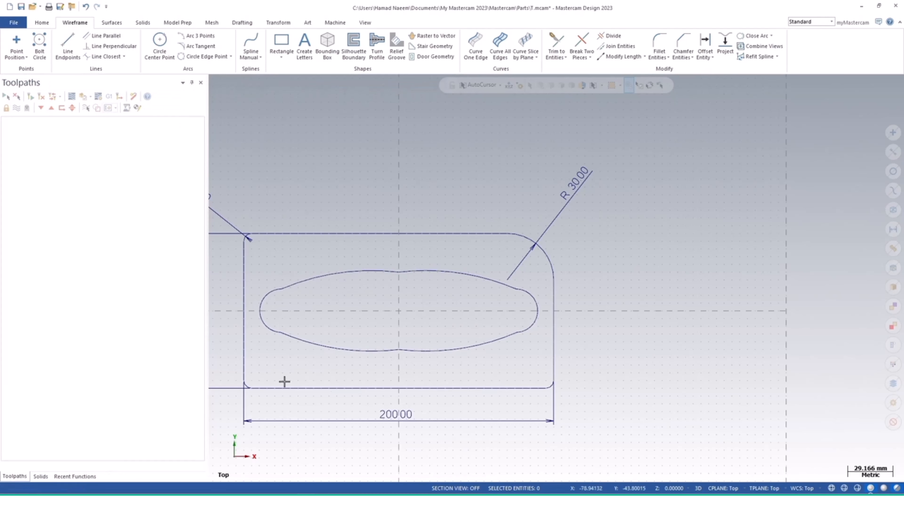
{"action": "scroll", "coordinate": [450, 347], "scroll_direction": "down", "scroll_amount": 1}
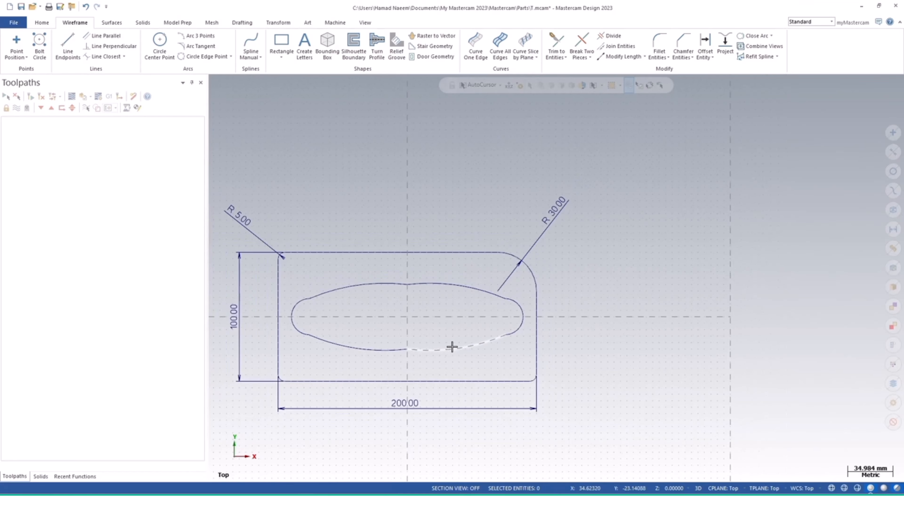
{"action": "mouse_move", "coordinate": [371, 352]}
{"action": "middle_mouse_down"}
{"action": "mouse_move", "coordinate": [459, 345]}
{"action": "mouse_move", "coordinate": [497, 328]}
{"action": "middle_mouse_up"}
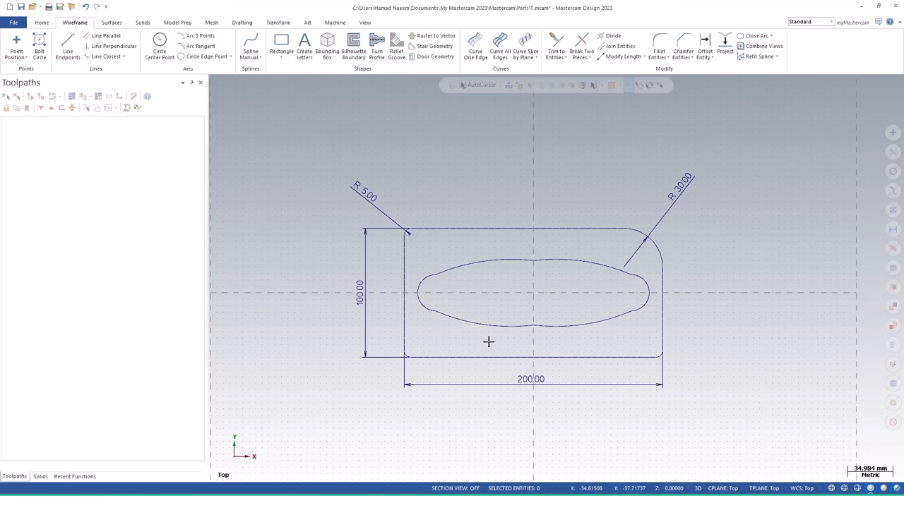
{"action": "mouse_move", "coordinate": [488, 339]}
{"action": "middle_mouse_down"}
{"action": "mouse_move", "coordinate": [486, 265]}
{"action": "mouse_move", "coordinate": [483, 302]}
{"action": "mouse_move", "coordinate": [492, 278]}
{"action": "mouse_move", "coordinate": [518, 269]}
{"action": "mouse_move", "coordinate": [468, 266]}
{"action": "middle_mouse_up"}
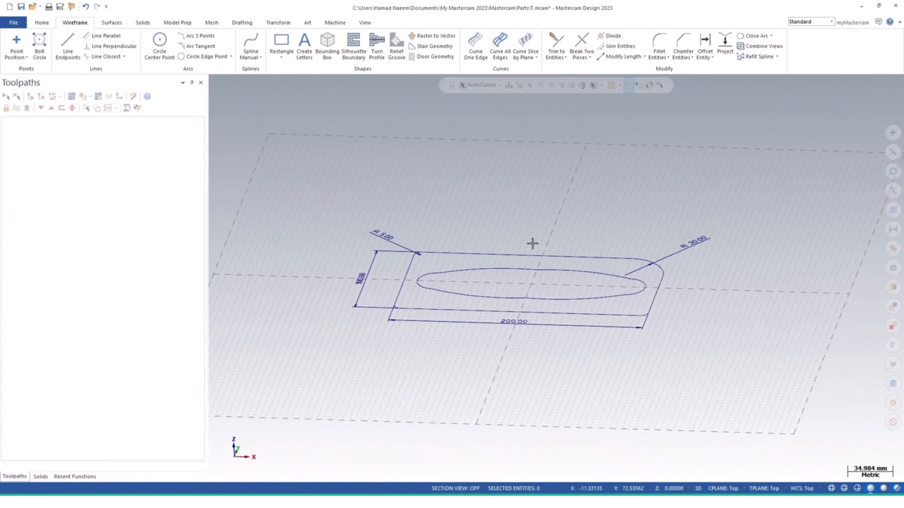
{"action": "mouse_move", "coordinate": [532, 244]}
{"action": "middle_mouse_down"}
{"action": "mouse_move", "coordinate": [502, 241]}
{"action": "mouse_move", "coordinate": [494, 258]}
{"action": "mouse_move", "coordinate": [520, 244]}
{"action": "mouse_move", "coordinate": [518, 264]}
{"action": "mouse_move", "coordinate": [540, 256]}
{"action": "mouse_move", "coordinate": [589, 262]}
{"action": "mouse_move", "coordinate": [436, 265]}
{"action": "mouse_move", "coordinate": [395, 290]}
{"action": "mouse_move", "coordinate": [468, 269]}
{"action": "mouse_move", "coordinate": [377, 323]}
{"action": "middle_mouse_up"}
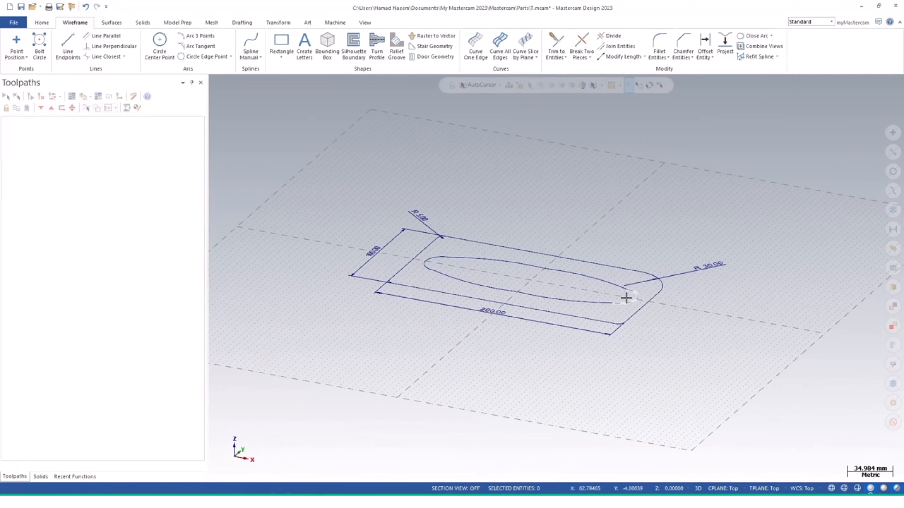
{"action": "mouse_move", "coordinate": [626, 299]}
{"action": "middle_mouse_down"}
{"action": "mouse_move", "coordinate": [538, 339]}
{"action": "mouse_move", "coordinate": [530, 303]}
{"action": "mouse_move", "coordinate": [516, 311]}
{"action": "mouse_move", "coordinate": [546, 299]}
{"action": "middle_mouse_up"}
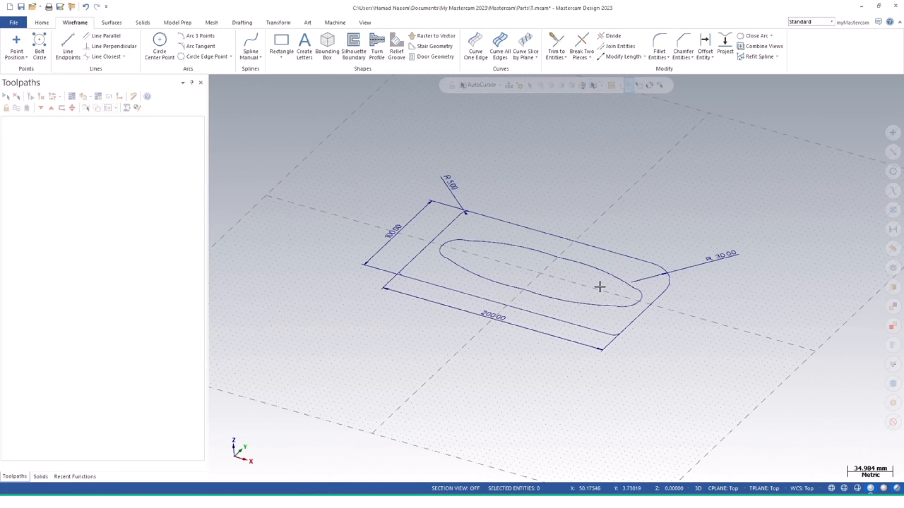
{"action": "mouse_move", "coordinate": [599, 286]}
{"action": "middle_mouse_down"}
{"action": "mouse_move", "coordinate": [510, 344]}
{"action": "mouse_move", "coordinate": [536, 321]}
{"action": "mouse_move", "coordinate": [646, 337]}
{"action": "mouse_move", "coordinate": [639, 367]}
{"action": "mouse_move", "coordinate": [618, 369]}
{"action": "mouse_move", "coordinate": [612, 394]}
{"action": "middle_mouse_up"}
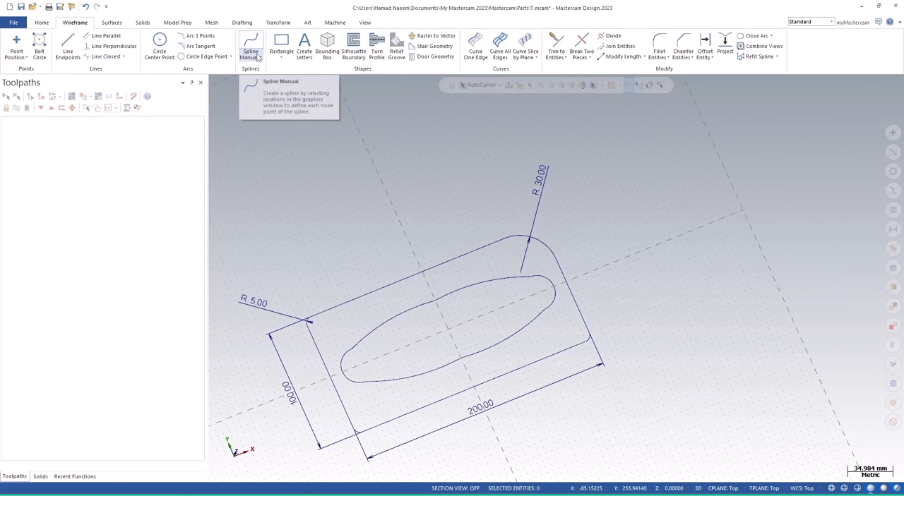
Start Create Letters and enter the text "Mastercam 2023"
{"action": "left_click", "coordinate": [305, 46]}
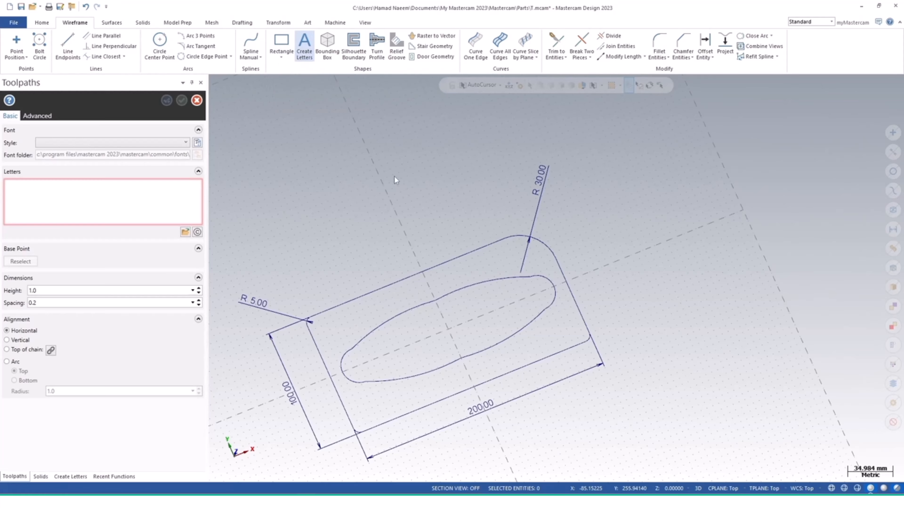
{"action": "left_click", "coordinate": [76, 196]}
{"action": "type", "text": "We"}
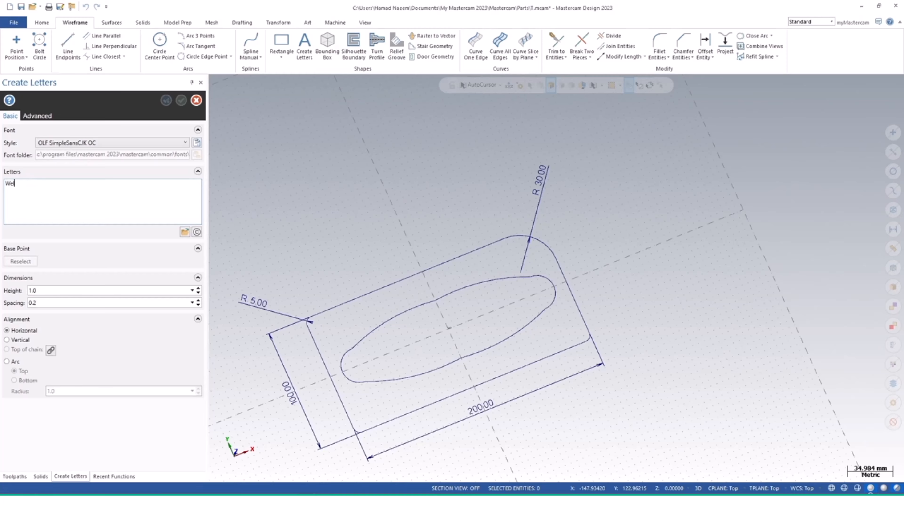
{"action": "key", "text": "BackSpace"}
{"action": "key", "text": "BackSpace"}
{"action": "key", "text": "BackSpace"}
{"action": "type", "text": "Ma"}
Set the letter height to 8 mm and place the text's base point at the origin
{"action": "double_click", "coordinate": [76, 289]}
{"action": "left_click", "coordinate": [198, 289]}
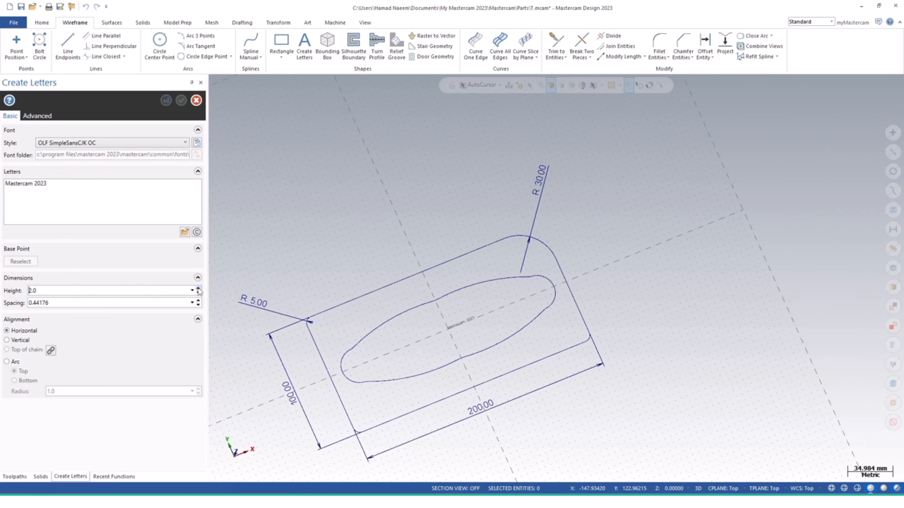
{"action": "left_click", "coordinate": [198, 289]}
{"action": "left_click", "coordinate": [197, 288]}
{"action": "left_click", "coordinate": [197, 288]}
{"action": "left_click", "coordinate": [197, 288]}
{"action": "left_click", "coordinate": [198, 288]}
{"action": "left_click", "coordinate": [198, 289]}
{"action": "left_click", "coordinate": [198, 289]}
{"action": "left_click", "coordinate": [198, 289]}
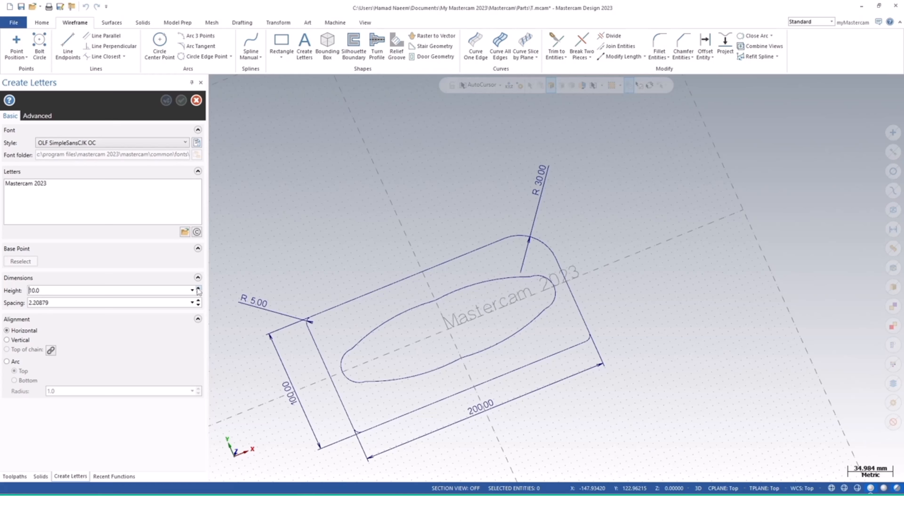
{"action": "left_click", "coordinate": [197, 289]}
{"action": "left_click", "coordinate": [198, 289]}
{"action": "left_click", "coordinate": [198, 289]}
{"action": "left_click", "coordinate": [198, 289]}
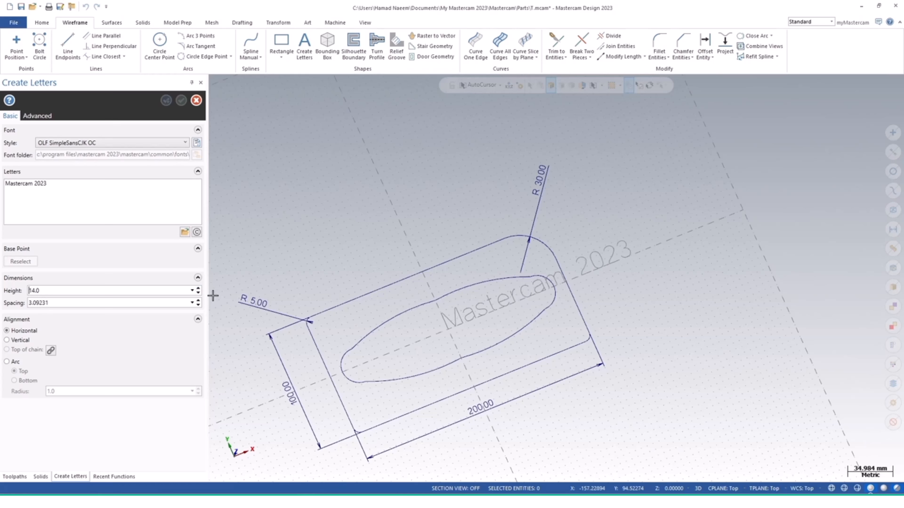
{"action": "left_click", "coordinate": [197, 293]}
{"action": "left_click", "coordinate": [198, 293]}
{"action": "left_click", "coordinate": [198, 293]}
{"action": "left_click", "coordinate": [198, 293]}
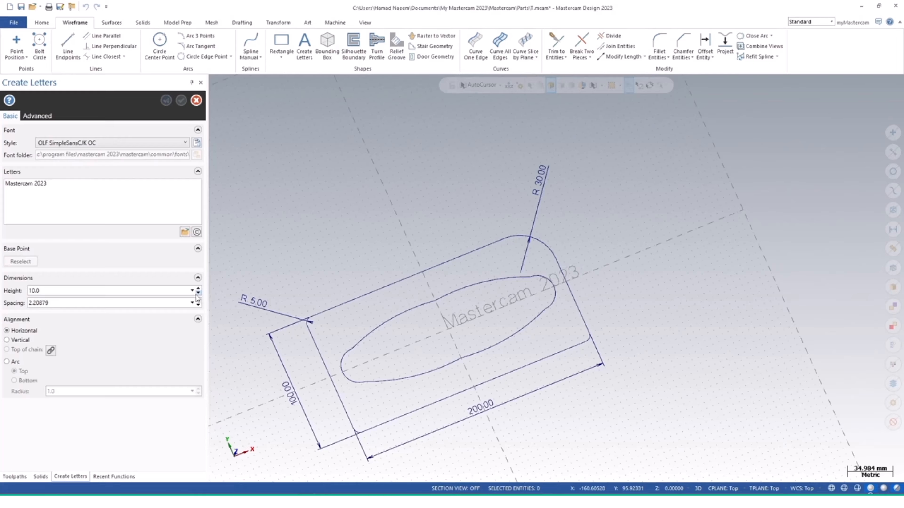
{"action": "left_click", "coordinate": [198, 294]}
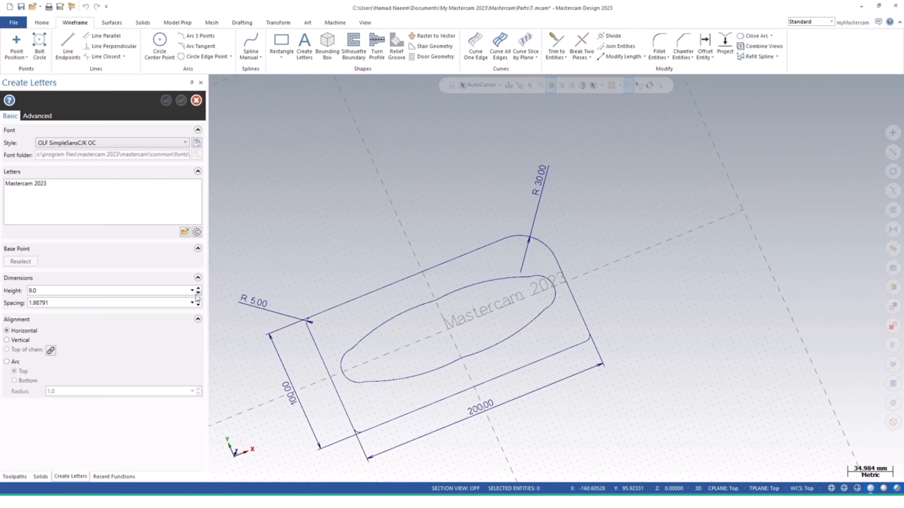
{"action": "left_click", "coordinate": [198, 293]}
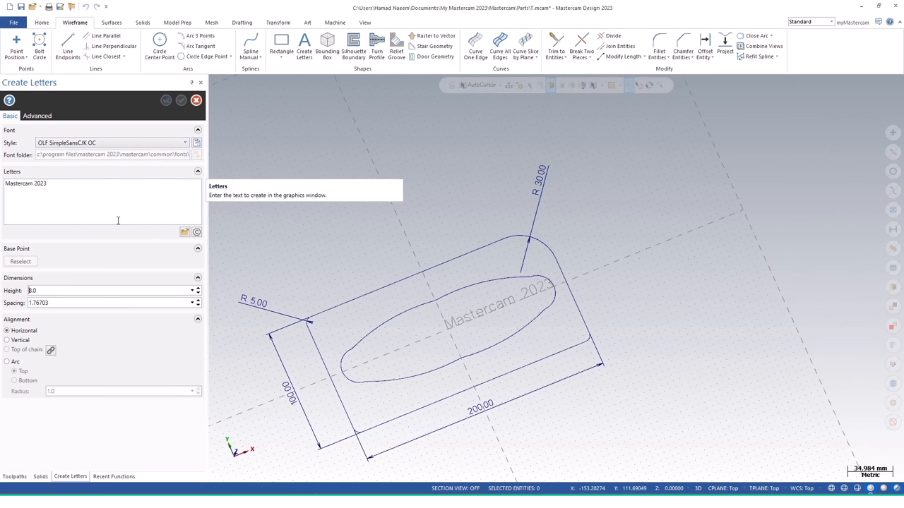
{"action": "left_click", "coordinate": [449, 328]}
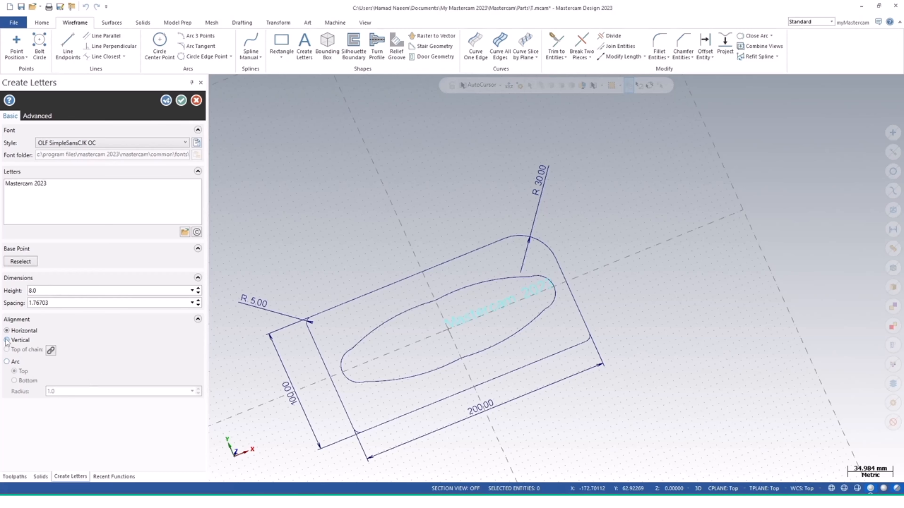
Align the letters to the top of a chain, using the closed inner profile as the chain
{"action": "left_click", "coordinate": [6, 332]}
{"action": "left_click", "coordinate": [7, 361]}
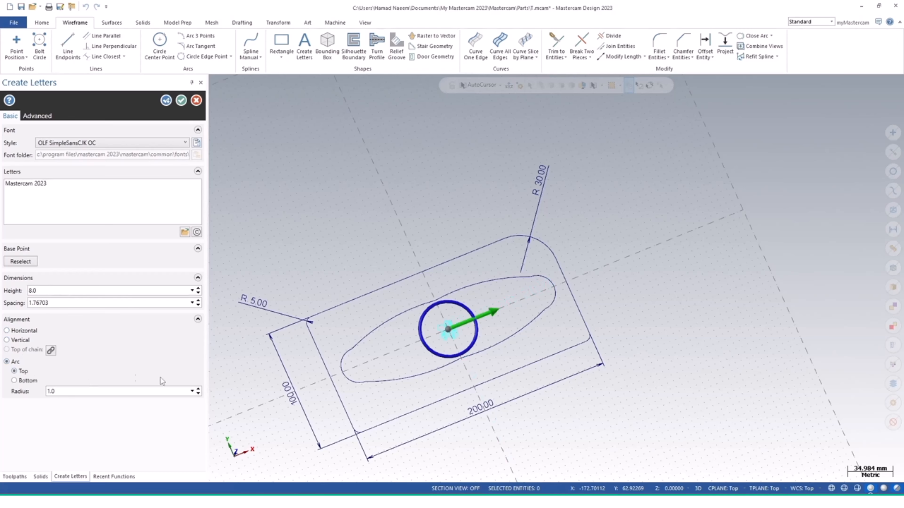
{"action": "left_click", "coordinate": [51, 351]}
{"action": "left_click", "coordinate": [406, 309]}
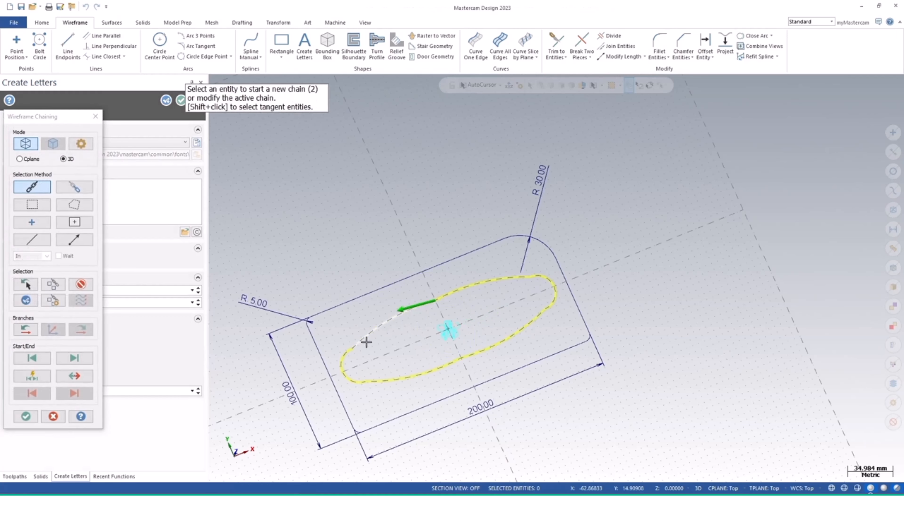
{"action": "left_click", "coordinate": [25, 417]}
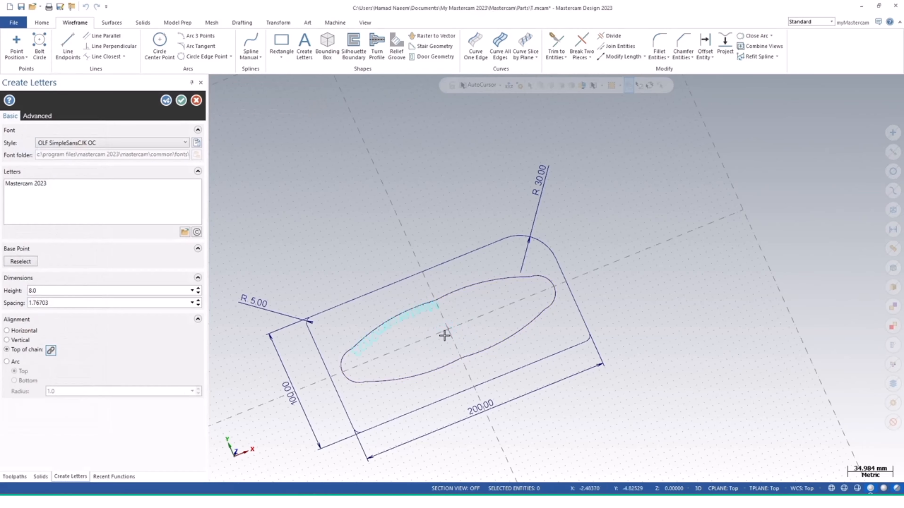
{"action": "scroll", "coordinate": [416, 323], "scroll_direction": "up", "scroll_amount": 5}
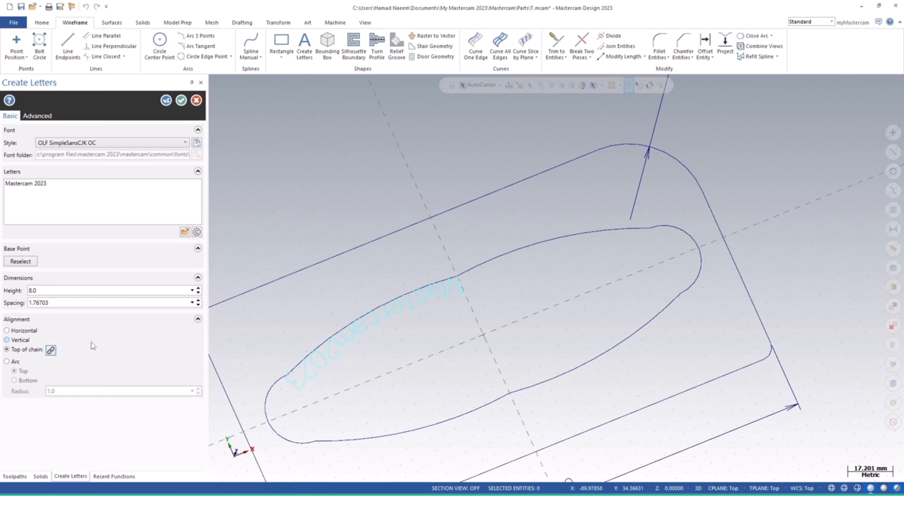
Reselect the letters' chain as only the outer profile's long upper straight edge, using single-entity selection
{"action": "left_click", "coordinate": [50, 352]}
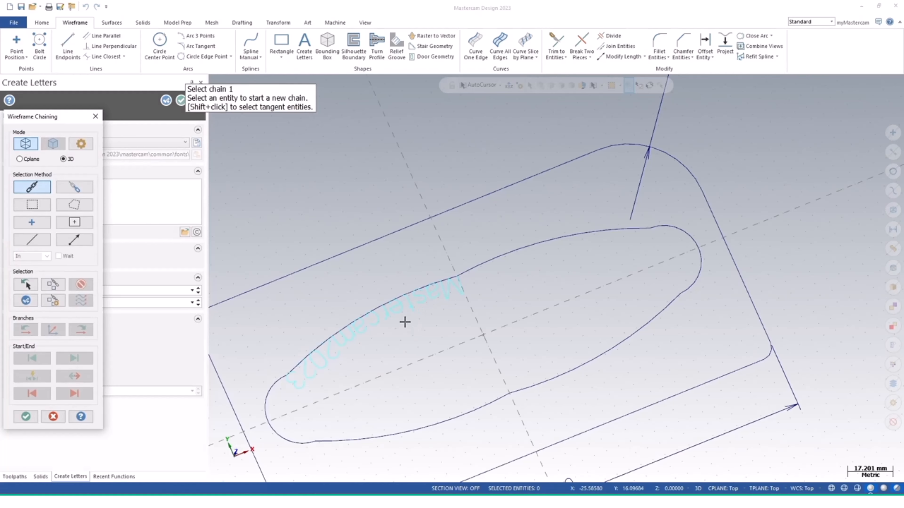
{"action": "left_click", "coordinate": [362, 247]}
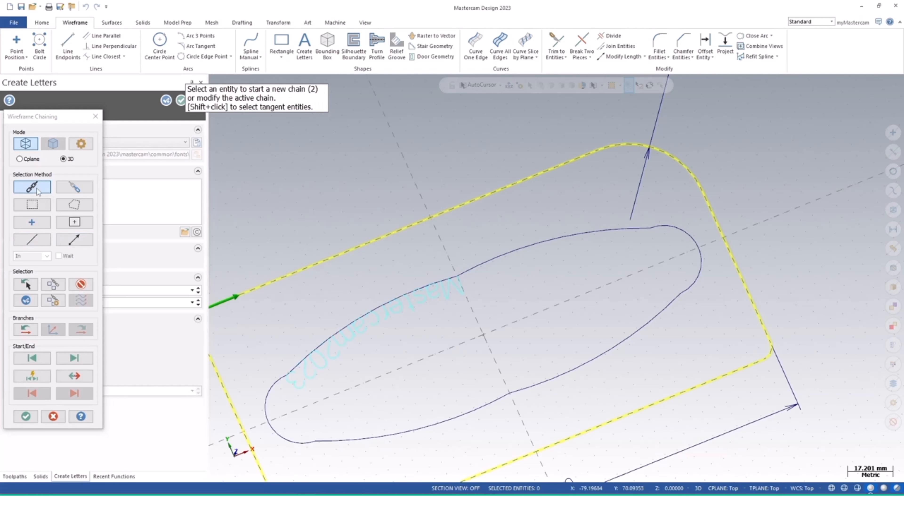
{"action": "left_click", "coordinate": [23, 244]}
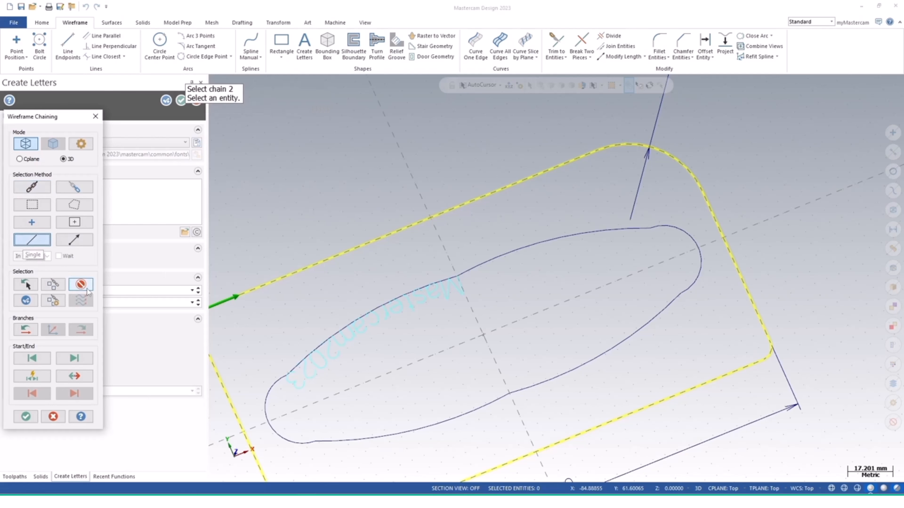
{"action": "left_click", "coordinate": [81, 285]}
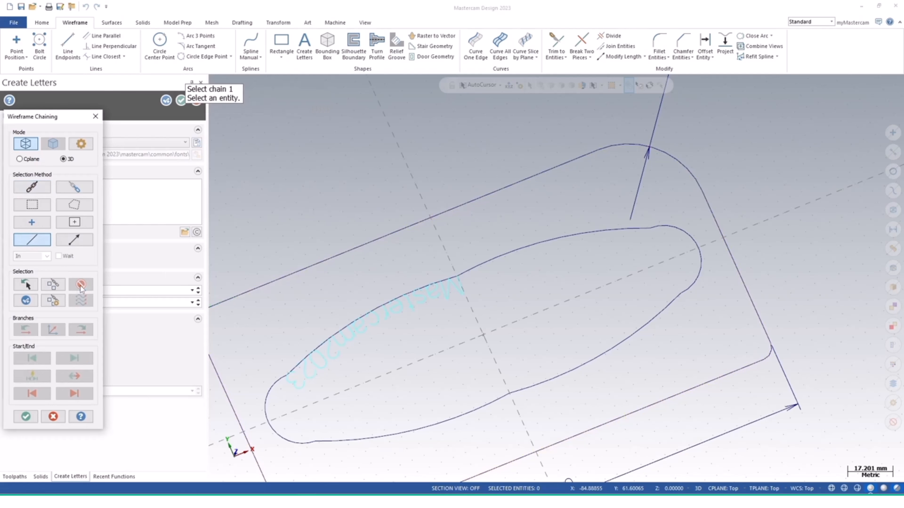
{"action": "left_click", "coordinate": [405, 230]}
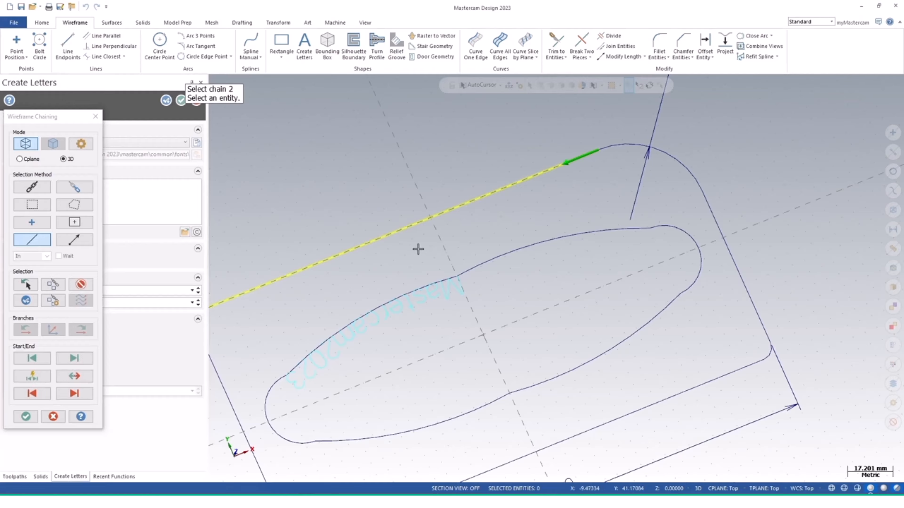
{"action": "left_click", "coordinate": [25, 416]}
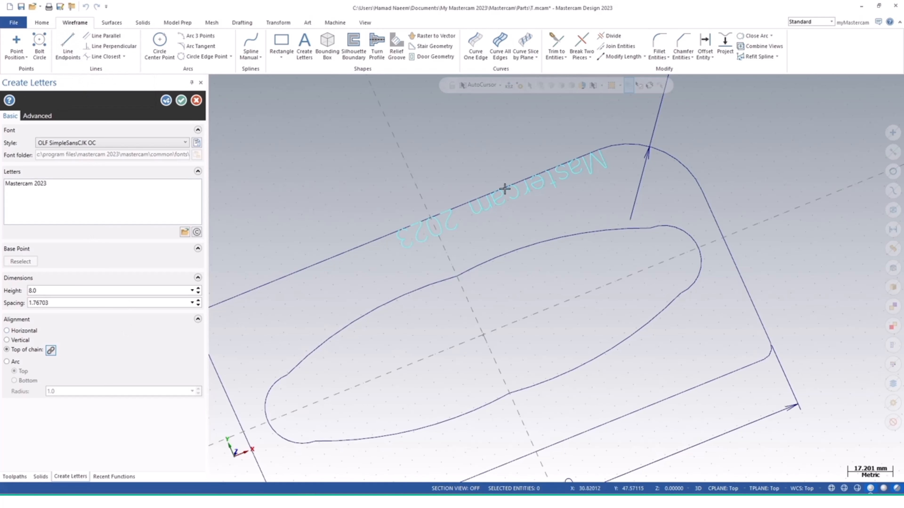
Change the letter alignment to the bottom of an arc and set the arc radius to 38 mm
{"action": "left_click", "coordinate": [51, 350]}
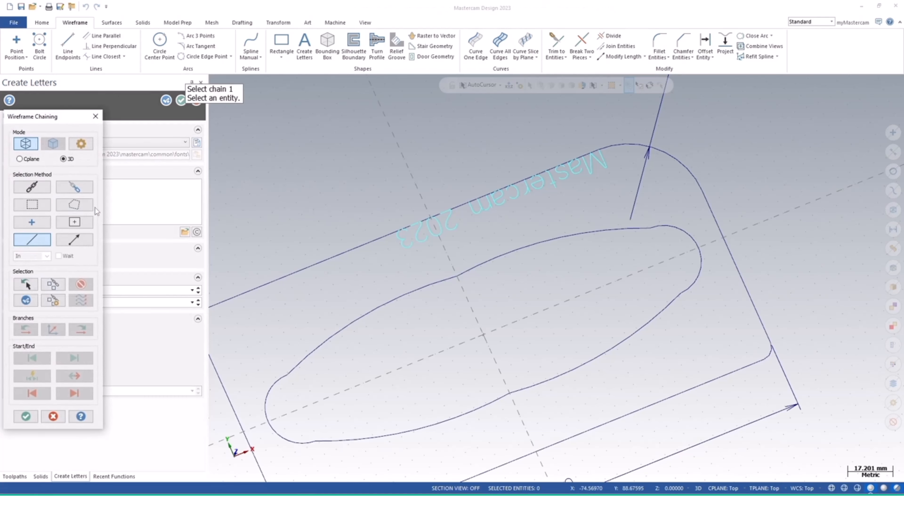
{"action": "left_click", "coordinate": [95, 117]}
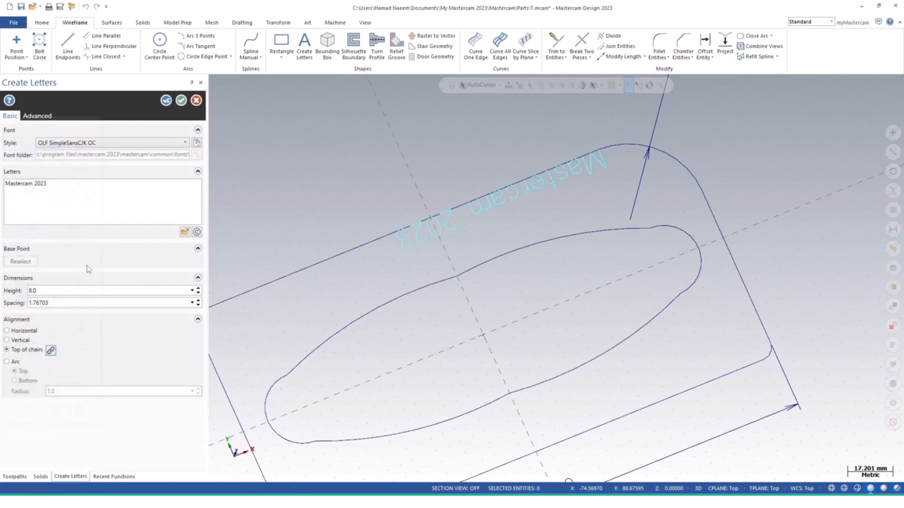
{"action": "left_click", "coordinate": [16, 362]}
{"action": "left_click", "coordinate": [25, 382]}
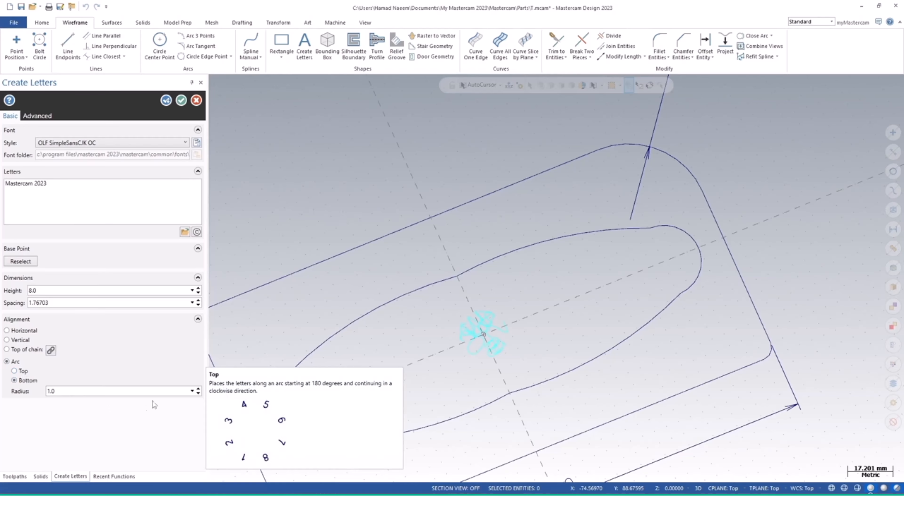
{"action": "left_click", "coordinate": [198, 389]}
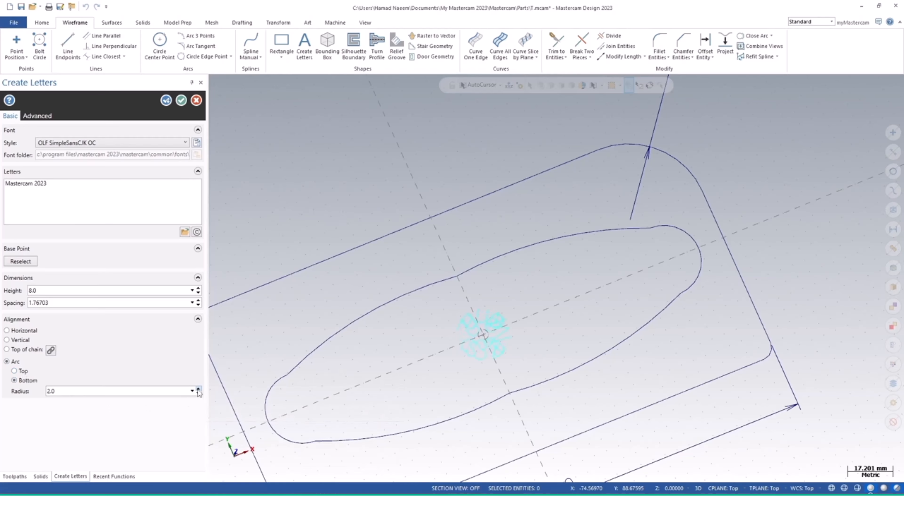
{"action": "left_click", "coordinate": [198, 390]}
{"action": "left_click", "coordinate": [198, 389]}
{"action": "left_click", "coordinate": [198, 389]}
{"action": "left_click", "coordinate": [198, 389]}
{"action": "left_click", "coordinate": [199, 389]}
{"action": "left_click", "coordinate": [198, 389]}
{"action": "left_click", "coordinate": [199, 389]}
{"action": "left_click", "coordinate": [199, 390]}
{"action": "left_click", "coordinate": [199, 390]}
{"action": "left_click", "coordinate": [198, 389]}
{"action": "left_click", "coordinate": [198, 390]}
{"action": "left_click", "coordinate": [198, 390]}
{"action": "left_click", "coordinate": [199, 390]}
{"action": "left_click", "coordinate": [198, 389]}
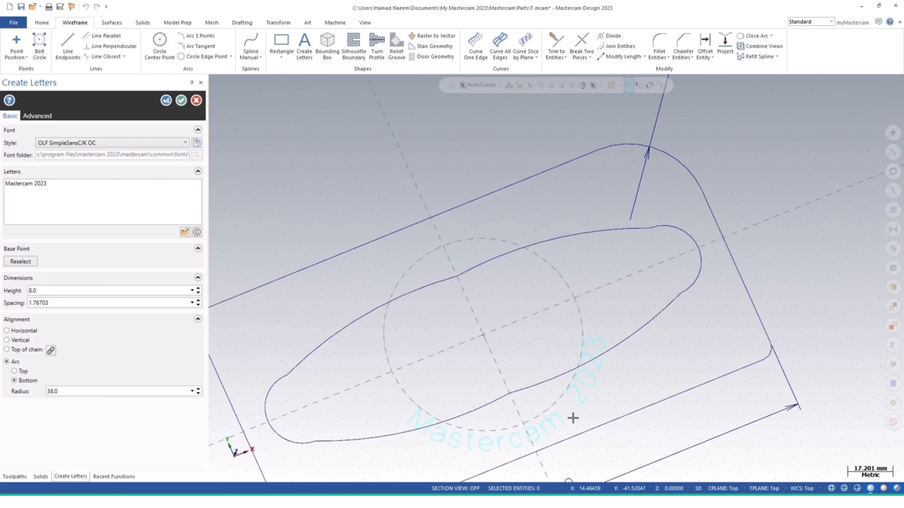
Return the letters to horizontal alignment and cancel the Create Letters command
{"action": "scroll", "coordinate": [571, 404], "scroll_direction": "down", "scroll_amount": 2}
{"action": "scroll", "coordinate": [511, 433], "scroll_direction": "up", "scroll_amount": 2}
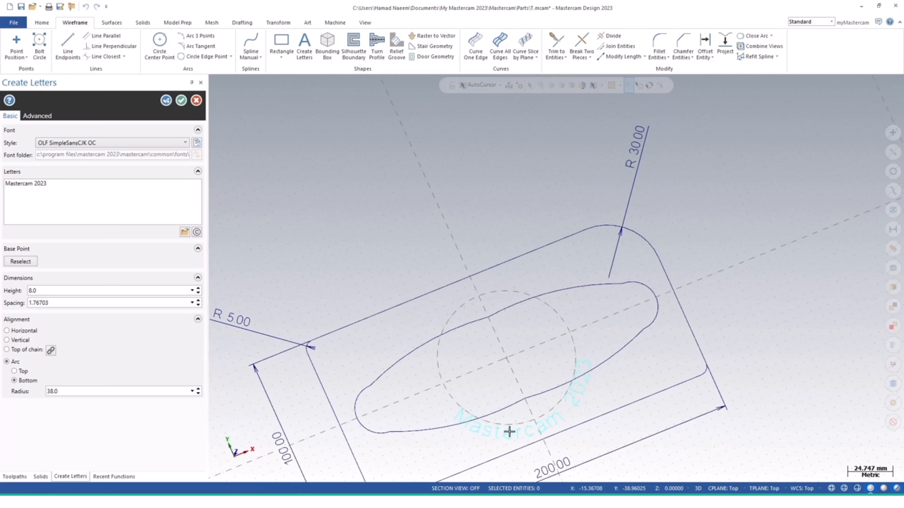
{"action": "scroll", "coordinate": [465, 287], "scroll_direction": "up", "scroll_amount": 3}
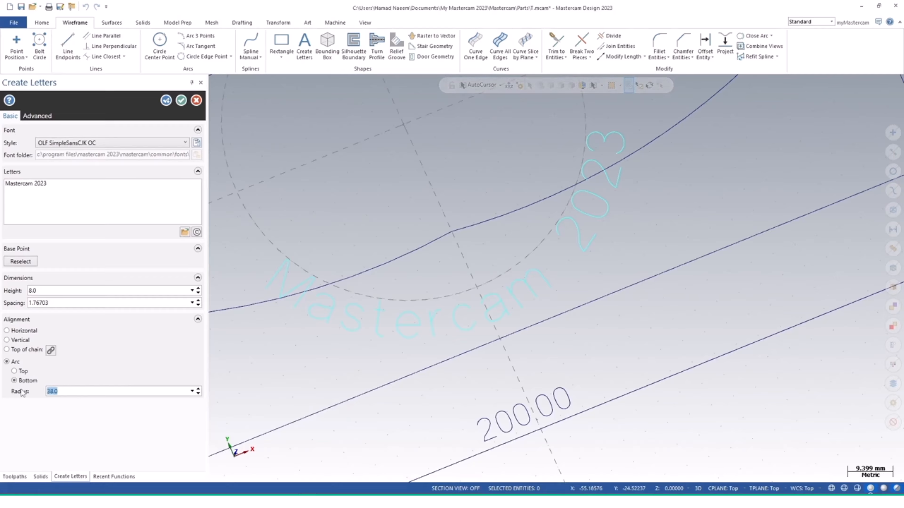
{"action": "scroll", "coordinate": [519, 356], "scroll_direction": "down", "scroll_amount": 3}
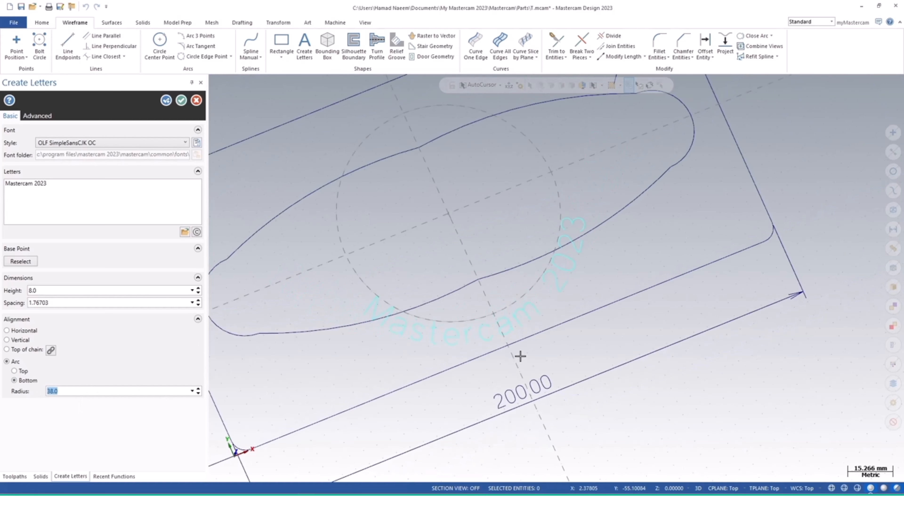
{"action": "left_click", "coordinate": [14, 334]}
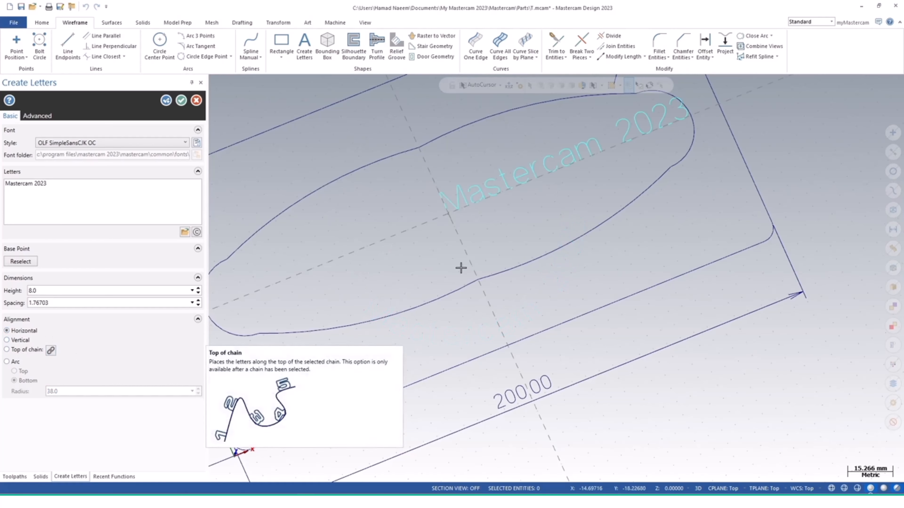
{"action": "left_click", "coordinate": [196, 101]}
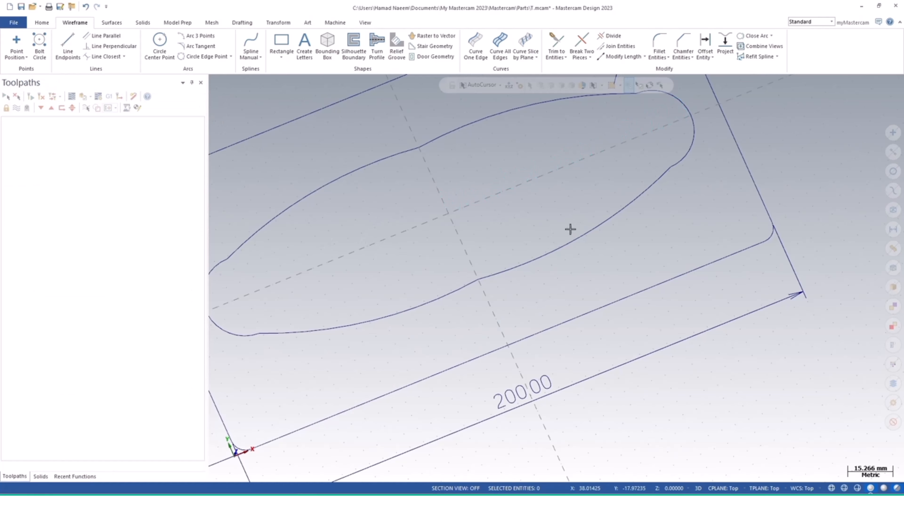
Draw an 80 mm line from the origin along the horizontal axis at 180°, toward the inner profile's left end
{"action": "scroll", "coordinate": [519, 268], "scroll_direction": "down", "scroll_amount": 2}
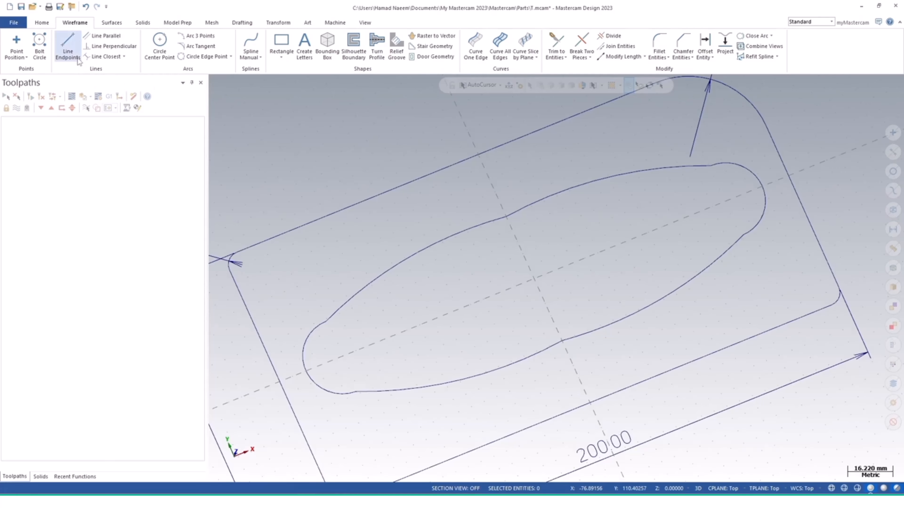
{"action": "left_click", "coordinate": [68, 46]}
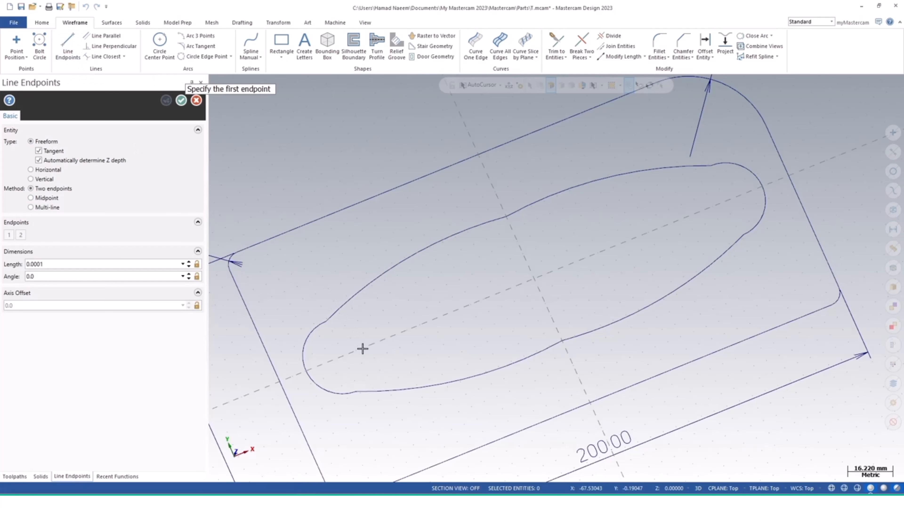
{"action": "left_click", "coordinate": [534, 280]}
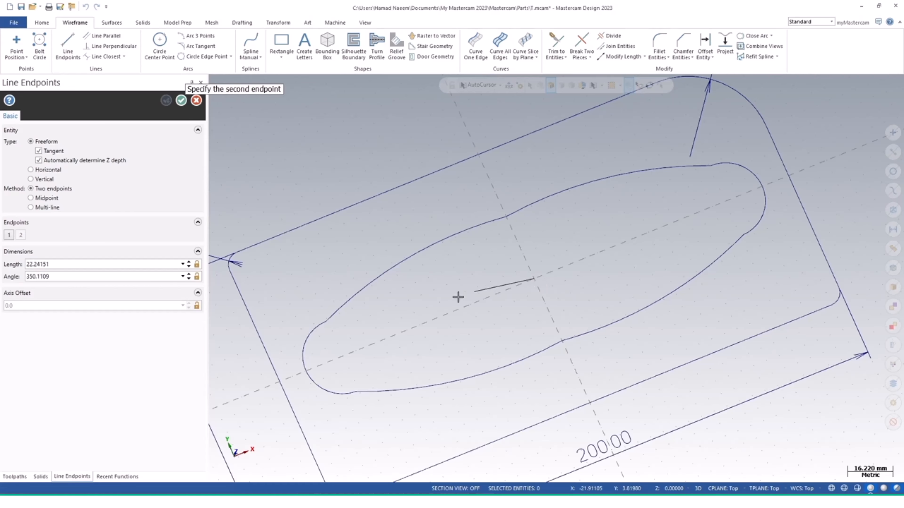
{"action": "left_click", "coordinate": [332, 361]}
{"action": "left_click", "coordinate": [82, 265]}
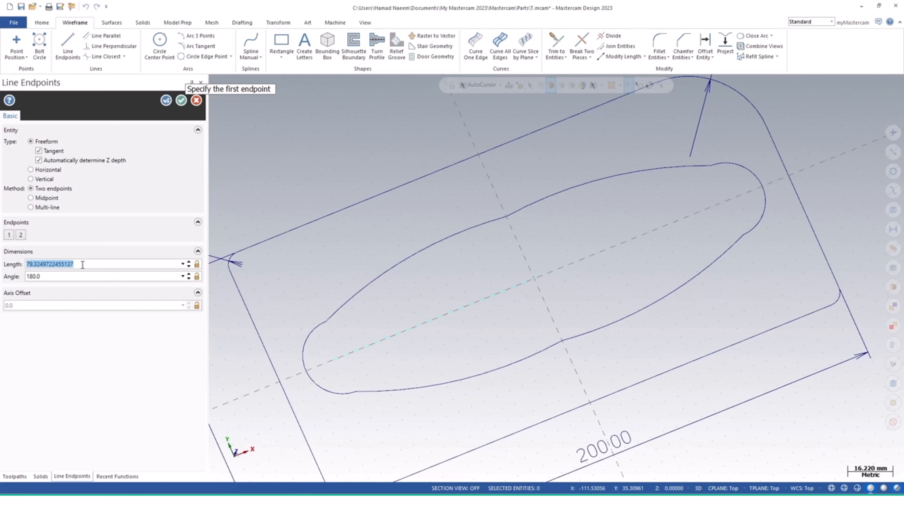
{"action": "type", "text": "80"}
{"action": "left_click", "coordinate": [180, 101]}
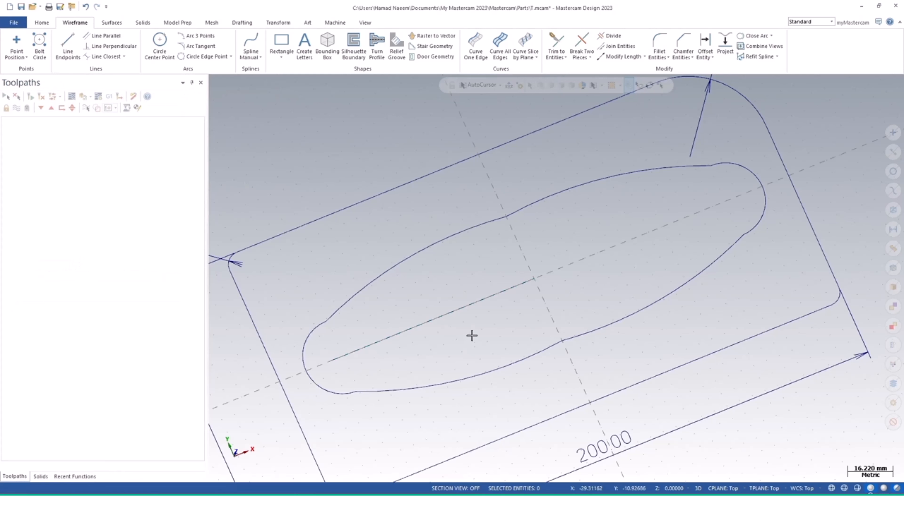
Translate a copy of the 80 mm line from its midpoint to the origin, 40 mm along X, and delete the original line
{"action": "left_click", "coordinate": [450, 308]}
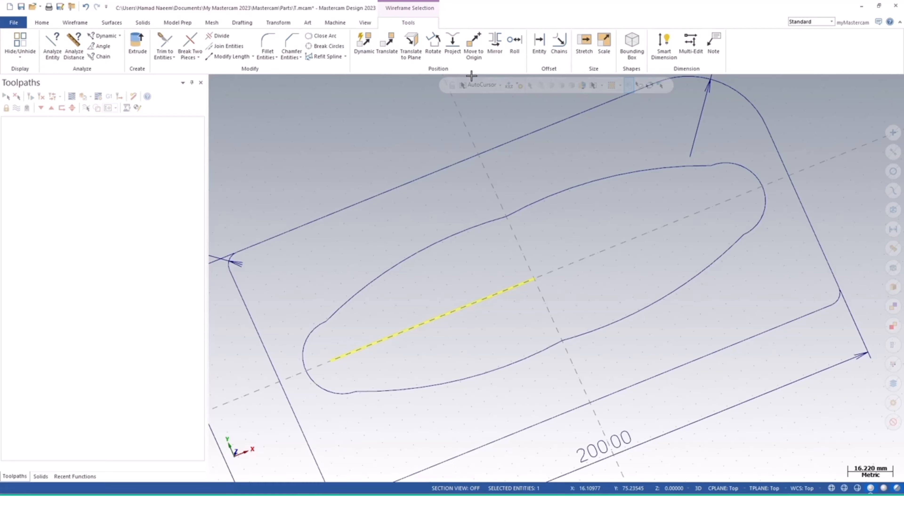
{"action": "left_click", "coordinate": [388, 44]}
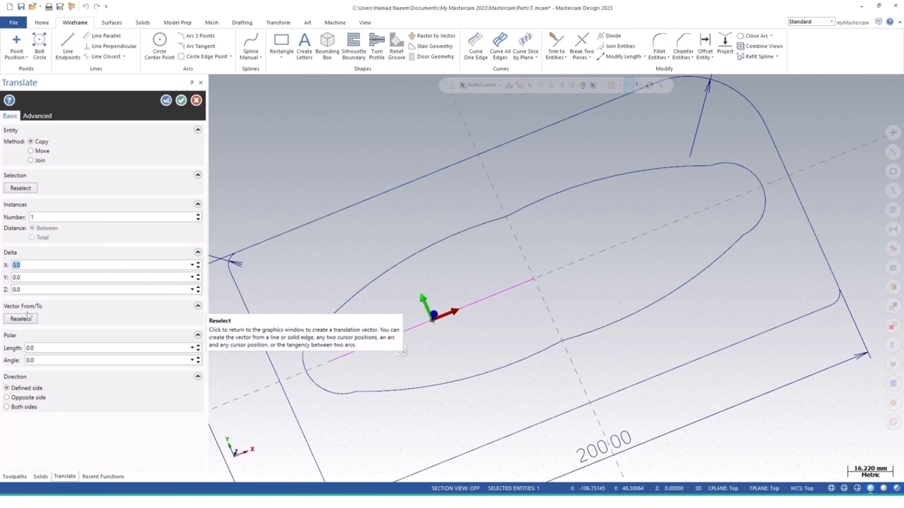
{"action": "left_click", "coordinate": [27, 320]}
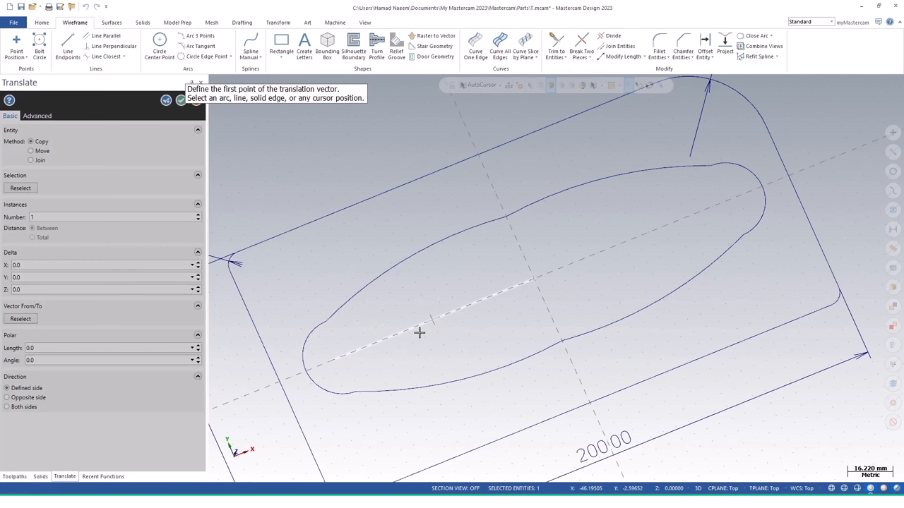
{"action": "left_click", "coordinate": [432, 319]}
{"action": "left_click", "coordinate": [538, 283]}
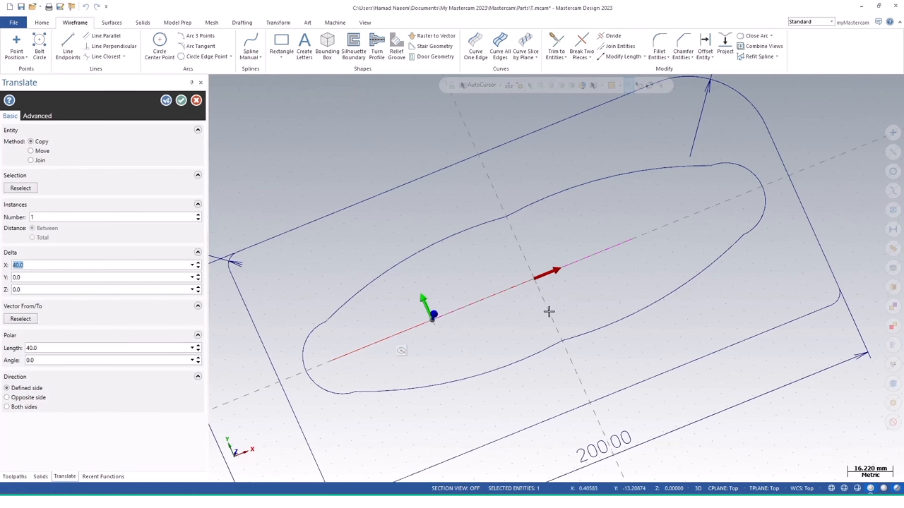
{"action": "left_click", "coordinate": [181, 100]}
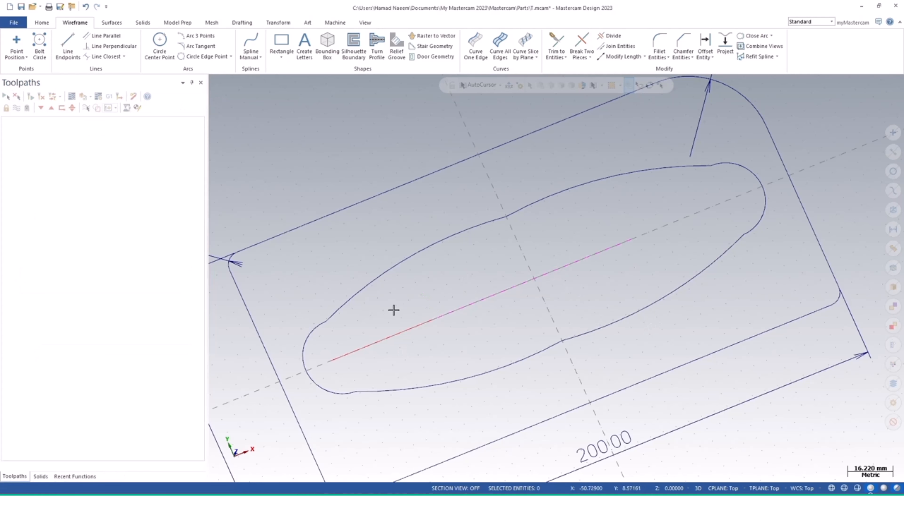
{"action": "left_click", "coordinate": [395, 333]}
{"action": "key", "text": "Escape"}
Start Create Letters for "Mastercam 2023" and align the letters to the top of a chain on the centred line
{"action": "left_click", "coordinate": [499, 294]}
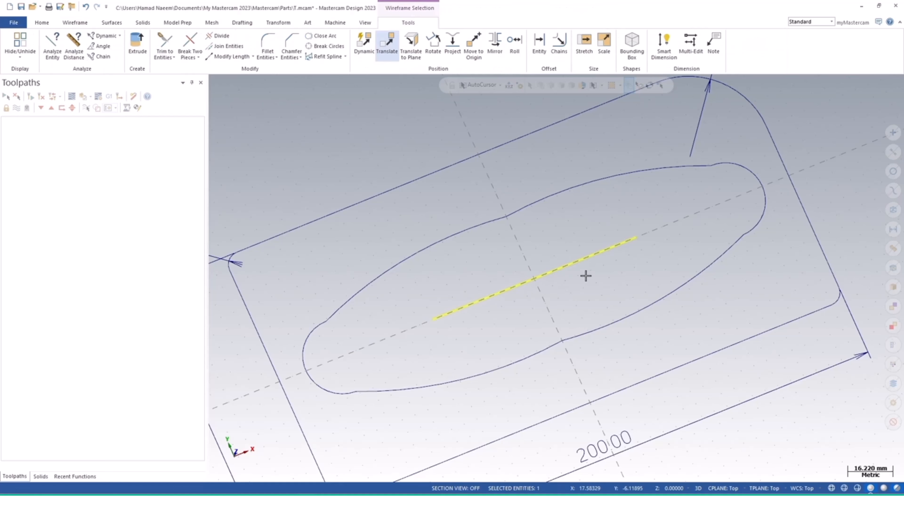
{"action": "left_click", "coordinate": [73, 24]}
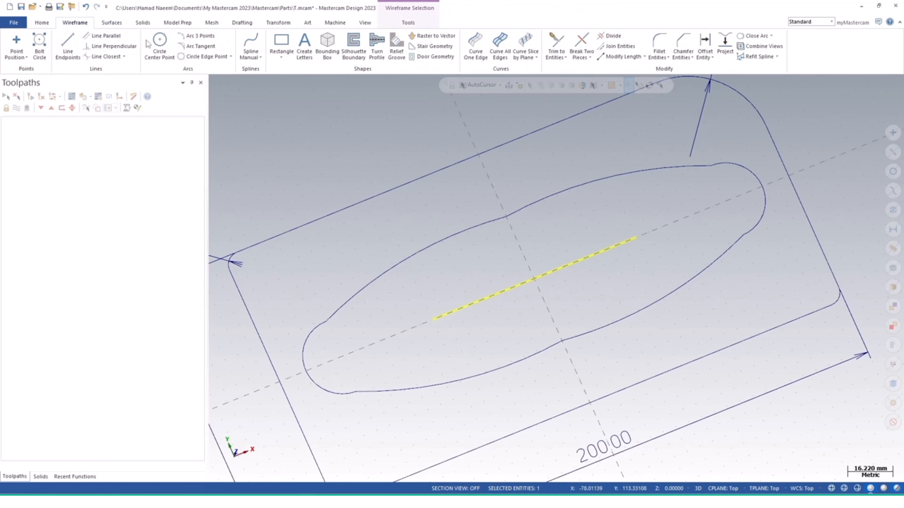
{"action": "left_click", "coordinate": [304, 44]}
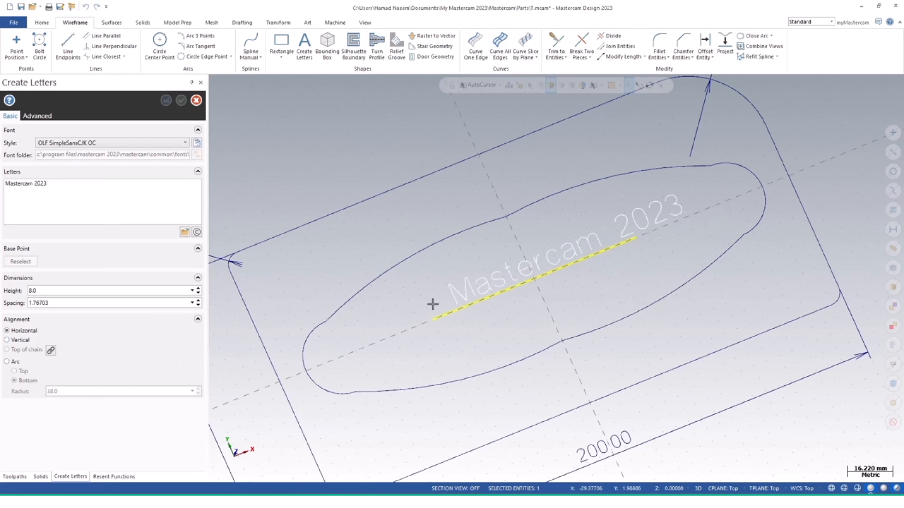
{"action": "left_click", "coordinate": [50, 351]}
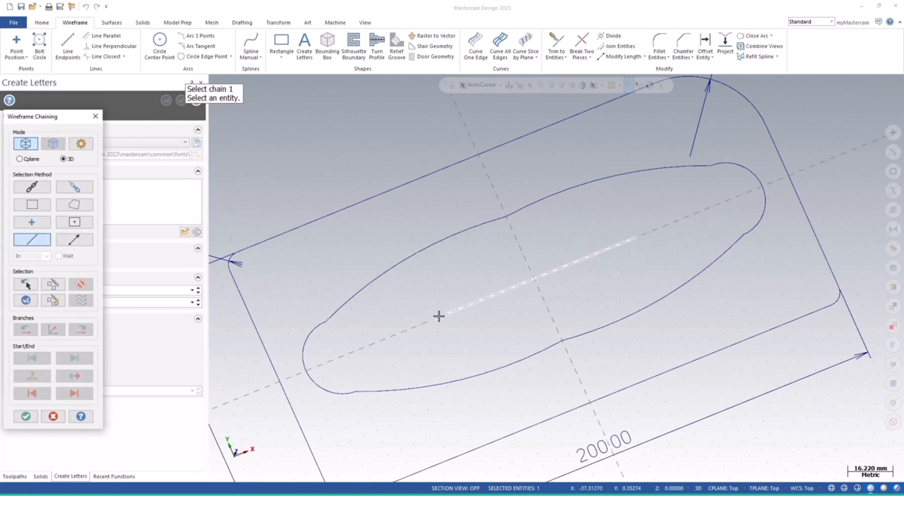
{"action": "left_click", "coordinate": [450, 318]}
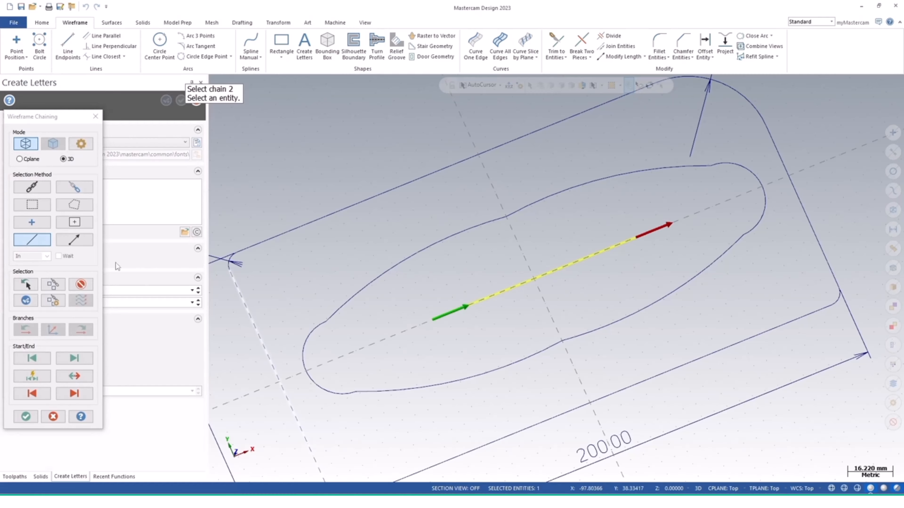
{"action": "left_click", "coordinate": [26, 416]}
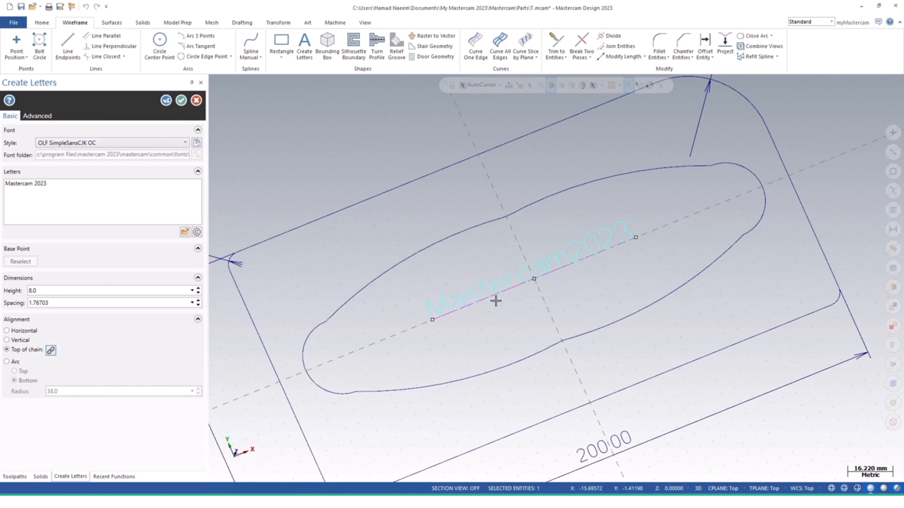
Try the Mastercam Box, Block, Roman, Slant and Other fonts on the letters along the centred line
{"action": "left_click", "coordinate": [152, 143]}
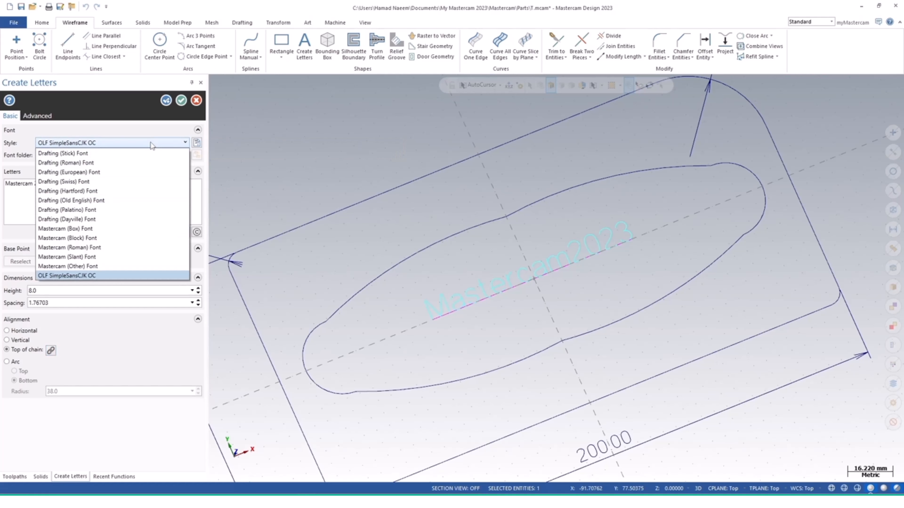
{"action": "left_click", "coordinate": [61, 231]}
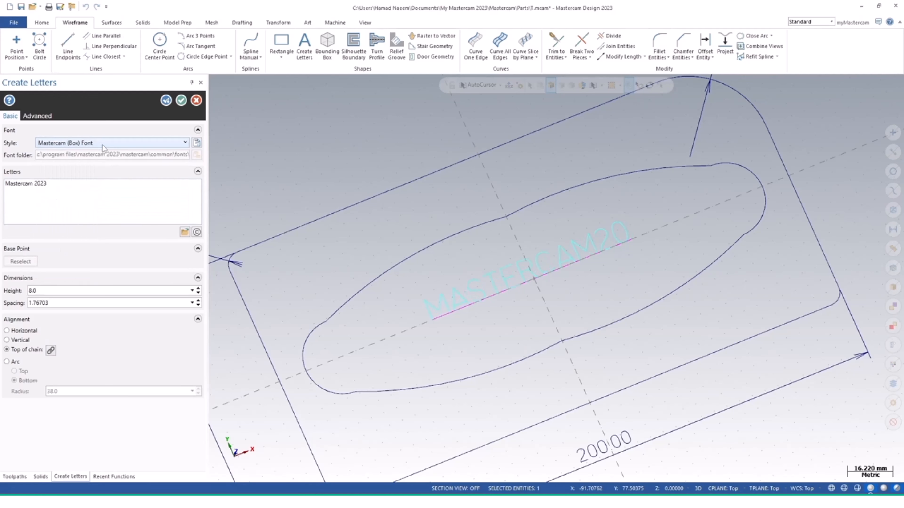
{"action": "left_click", "coordinate": [102, 142]}
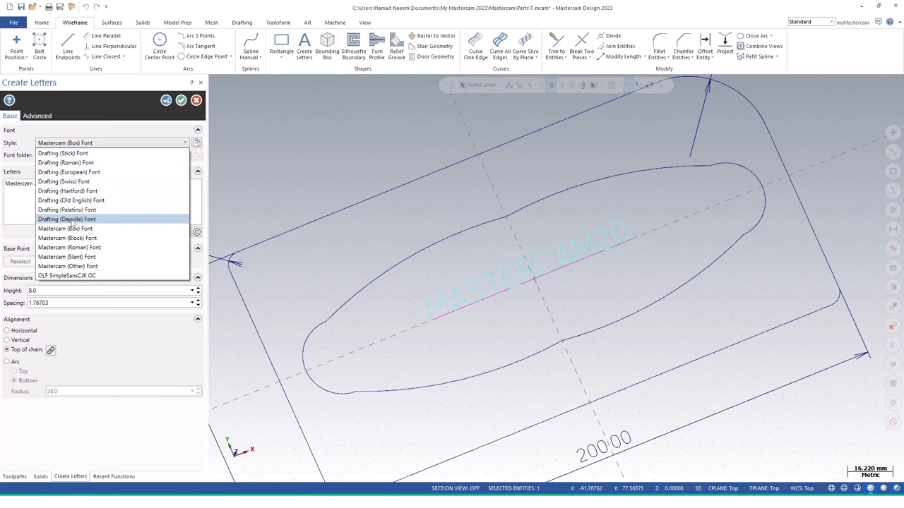
{"action": "left_click", "coordinate": [65, 240]}
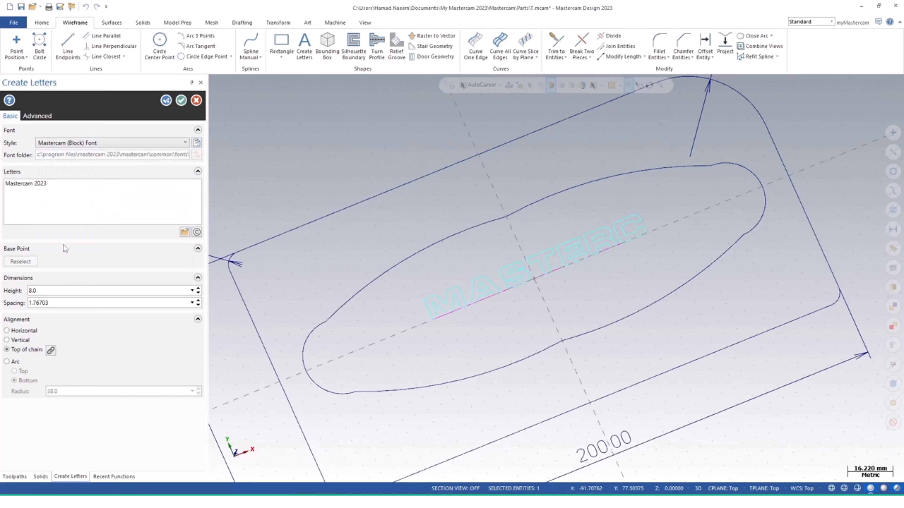
{"action": "left_click", "coordinate": [137, 144]}
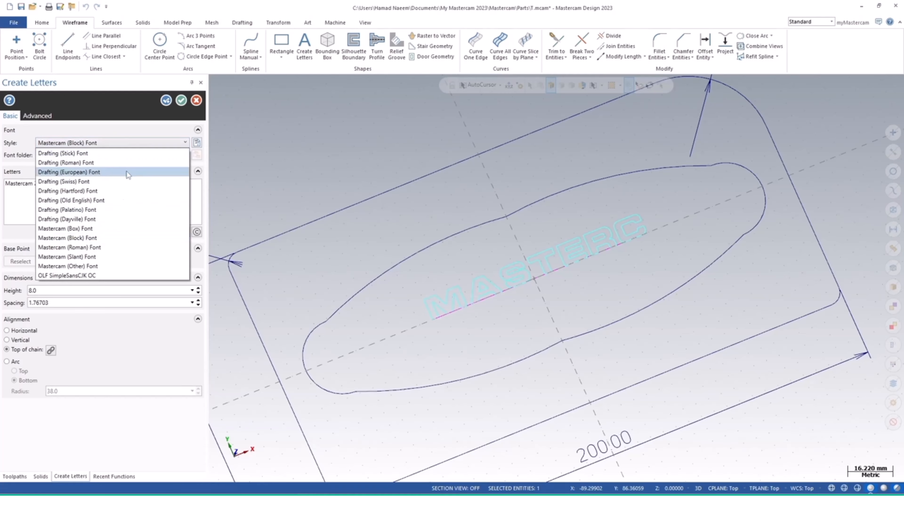
{"action": "left_click", "coordinate": [90, 247]}
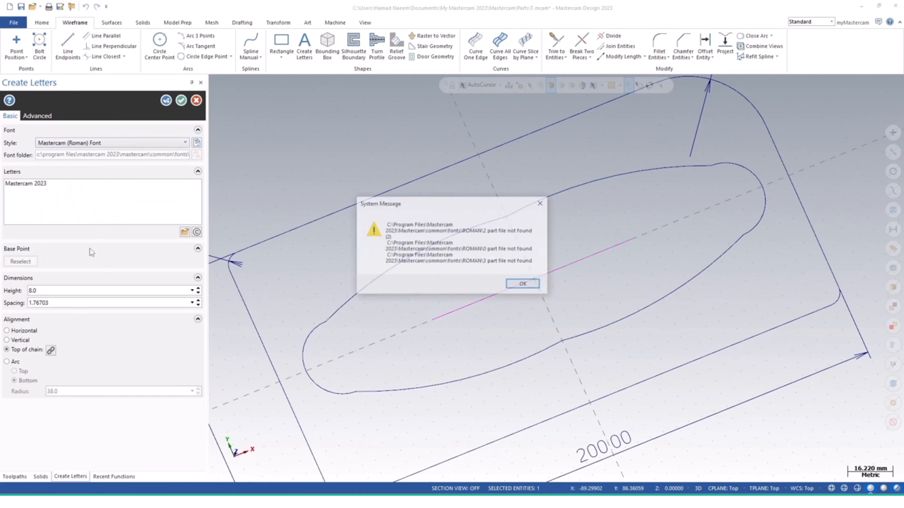
{"action": "left_click", "coordinate": [523, 285]}
{"action": "left_click", "coordinate": [92, 146]}
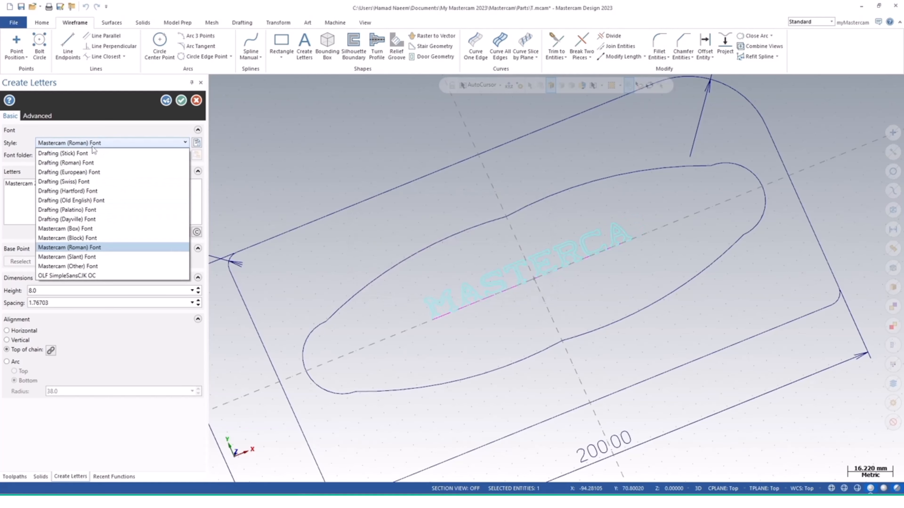
{"action": "left_click", "coordinate": [89, 257]}
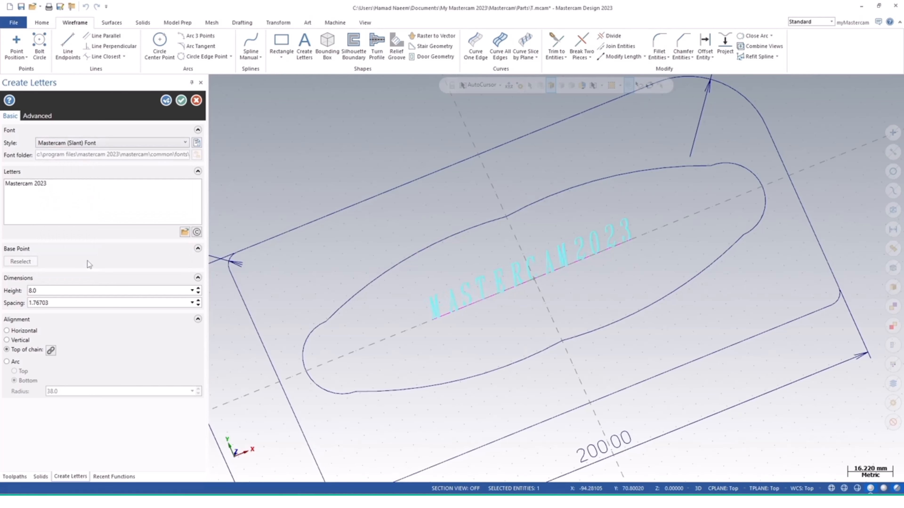
{"action": "left_click", "coordinate": [77, 144]}
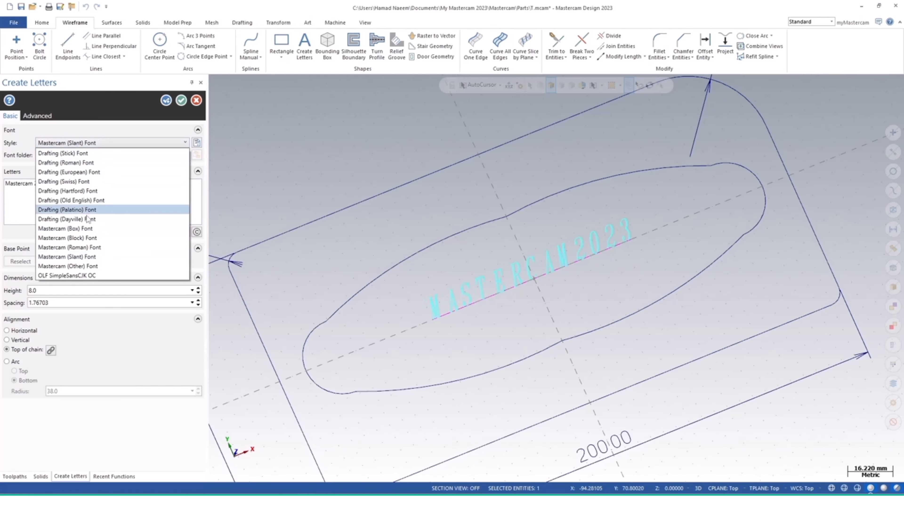
{"action": "left_click", "coordinate": [92, 266]}
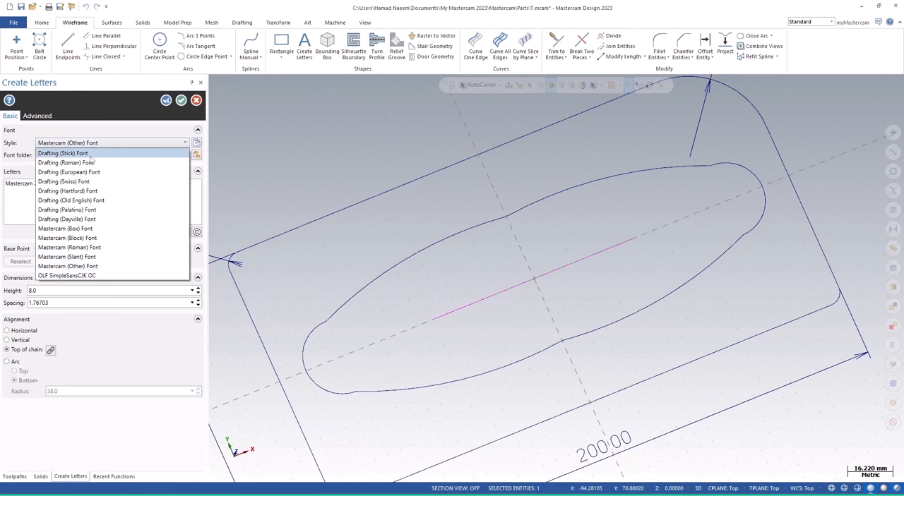
Try the Drafting Stick, Swiss, European and Roman fonts on the letters along the centred line
{"action": "left_click", "coordinate": [94, 153]}
{"action": "left_click", "coordinate": [91, 143]}
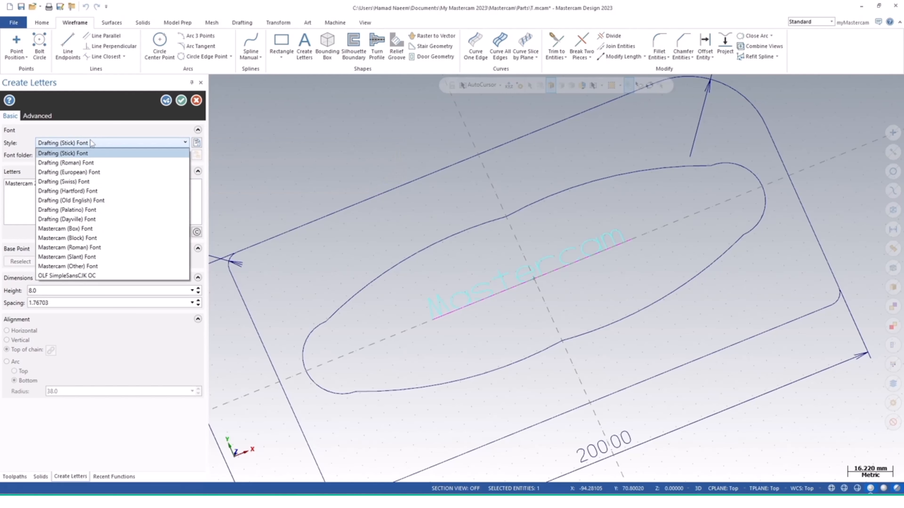
{"action": "left_click", "coordinate": [83, 179]}
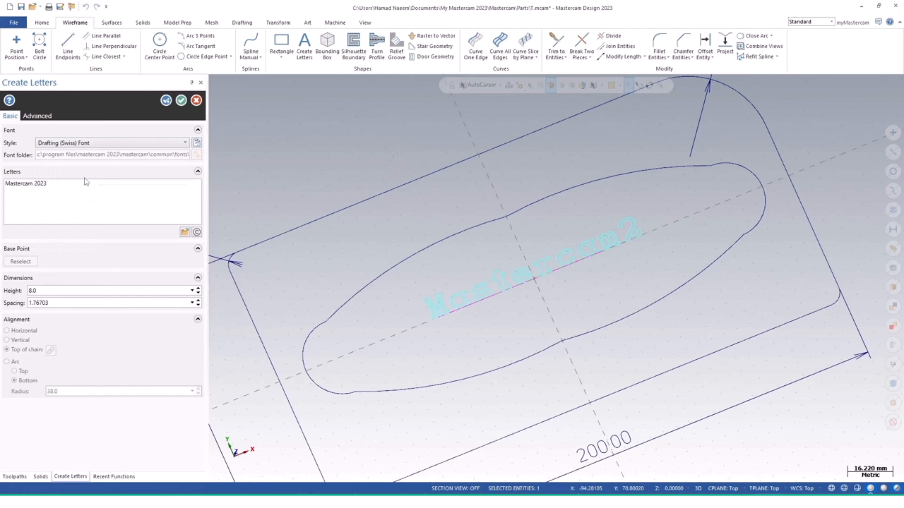
{"action": "left_click", "coordinate": [95, 144]}
{"action": "left_click", "coordinate": [84, 173]}
{"action": "left_click", "coordinate": [112, 142]}
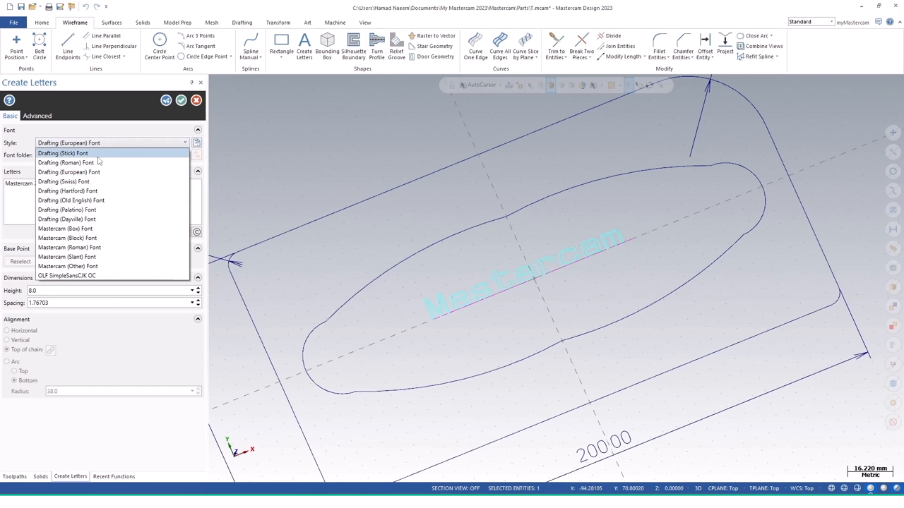
{"action": "left_click", "coordinate": [91, 163]}
Create the letters in the Mastercam (Box) font with a height of 7.0 and a spacing of 1.4
{"action": "left_click", "coordinate": [109, 143]}
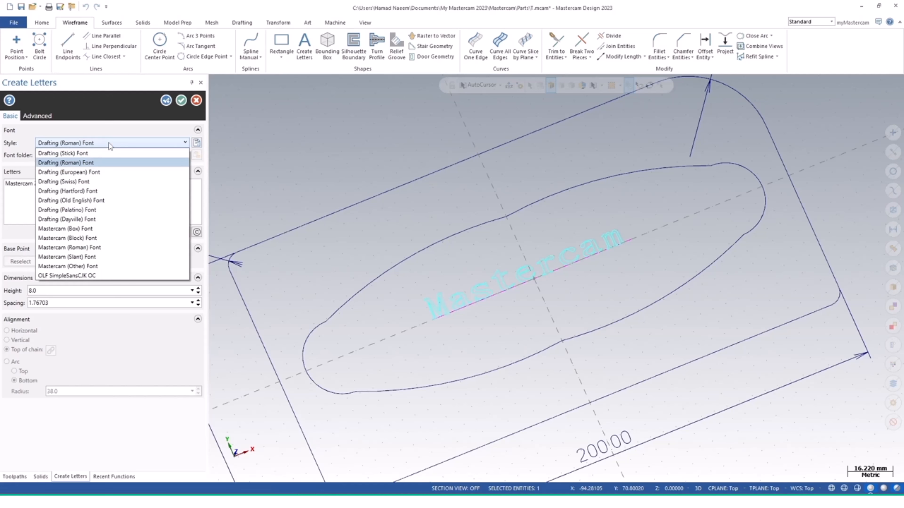
{"action": "left_click", "coordinate": [153, 228]}
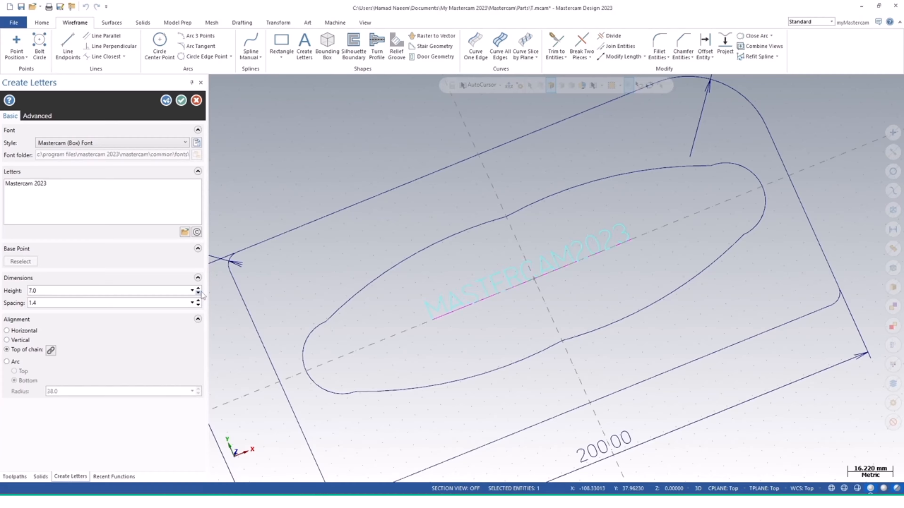
{"action": "left_click", "coordinate": [183, 101]}
{"action": "middle_click_drag", "start_coordinate": [544, 329], "coordinate": [511, 264]}
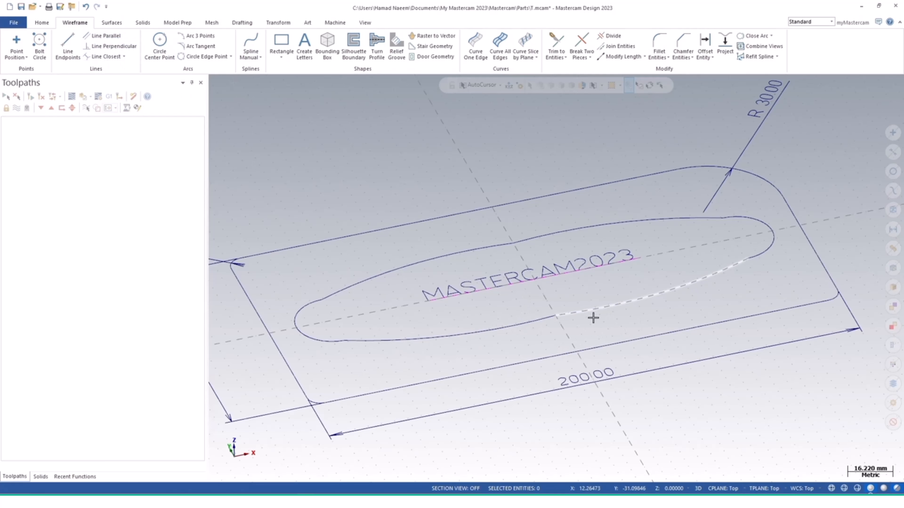
{"action": "scroll", "coordinate": [482, 341], "scroll_direction": "down", "scroll_amount": 5}
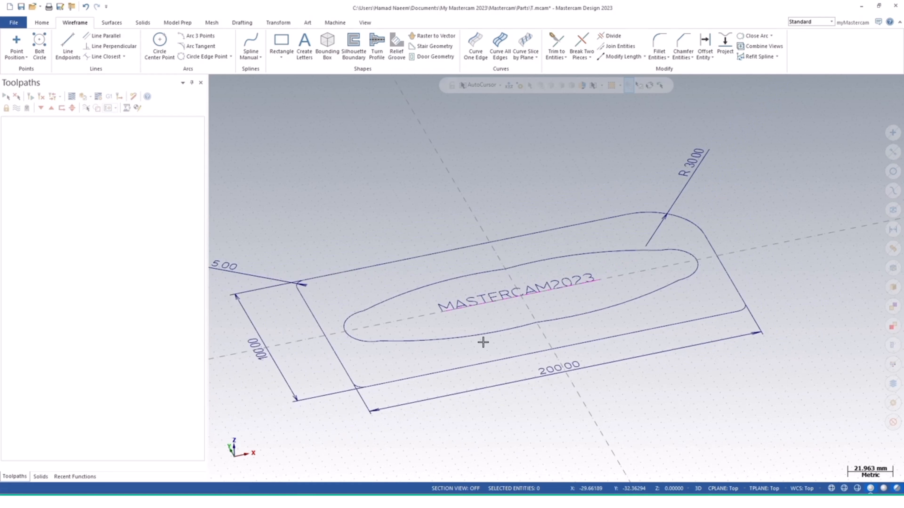
{"action": "mouse_move", "coordinate": [500, 349]}
{"action": "middle_mouse_down"}
{"action": "mouse_move", "coordinate": [535, 343]}
{"action": "mouse_move", "coordinate": [508, 352]}
{"action": "middle_mouse_up"}
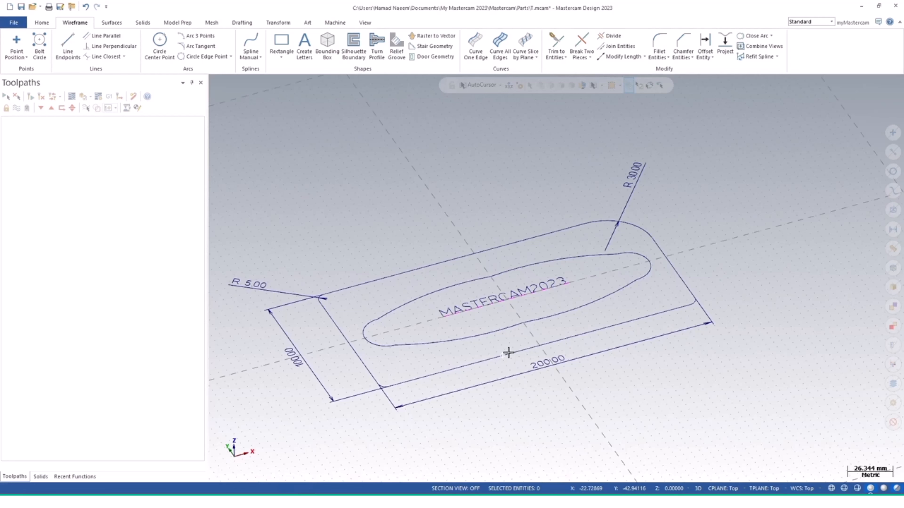